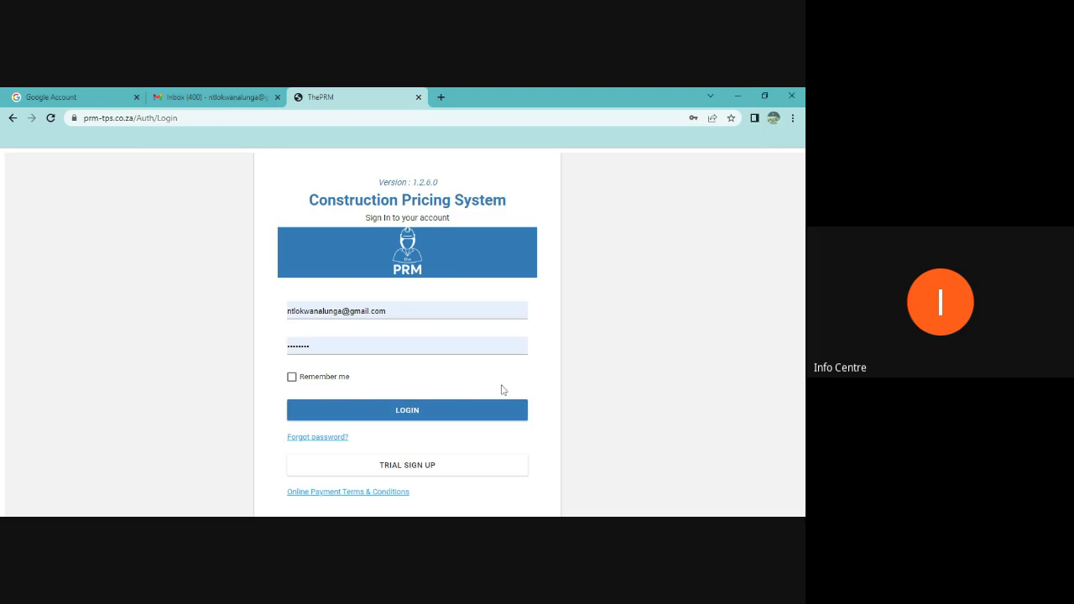
# Step: Log in with the prefilled account credentials and open the form for adding a new tender
pyautogui.click(401, 413)
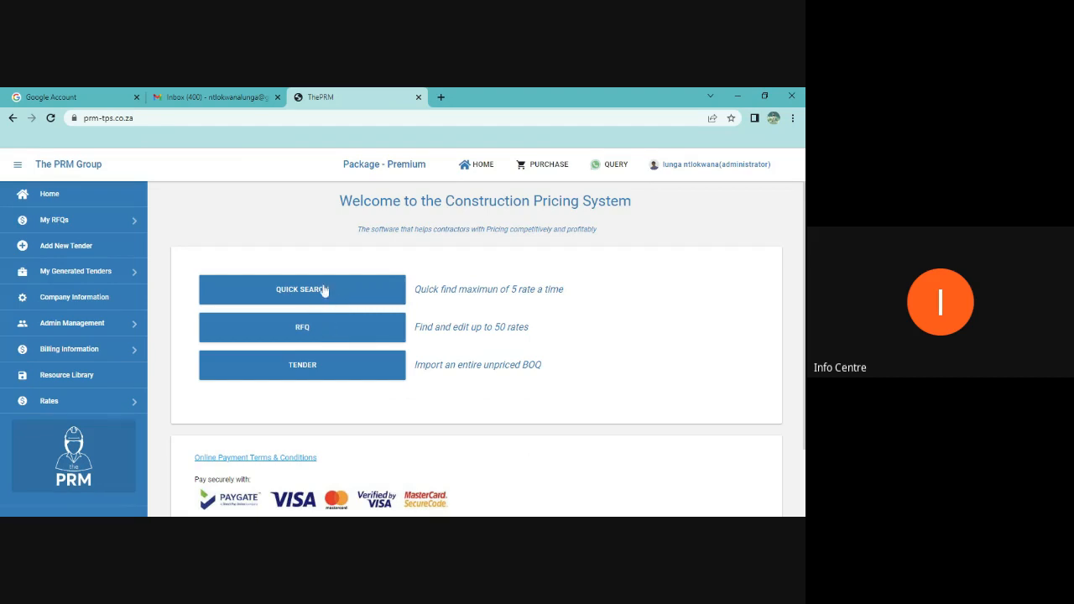
pyautogui.click(308, 370)
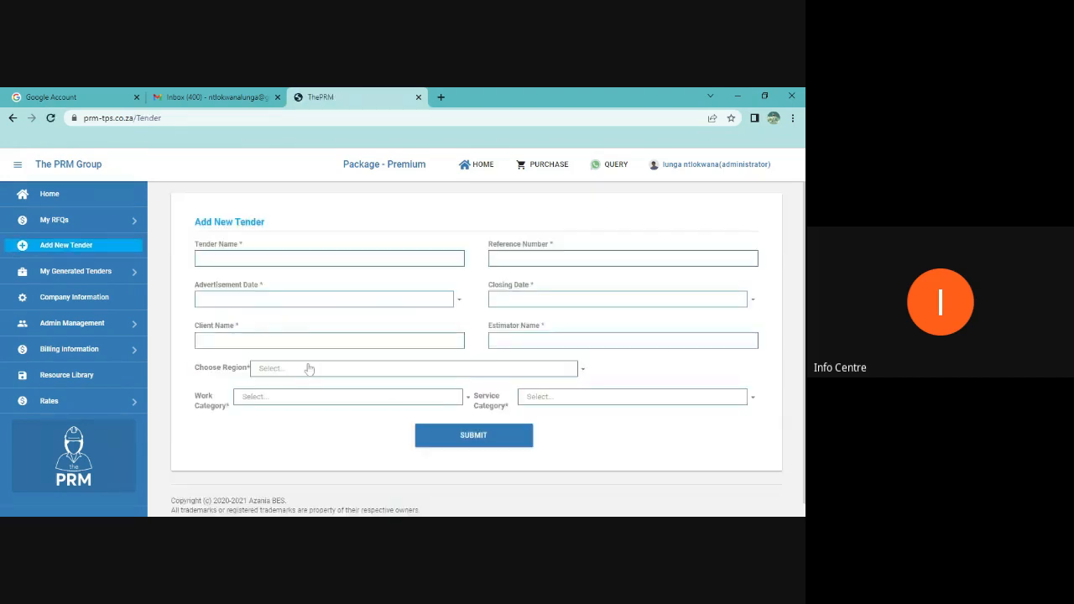
# Step: Enter the tender name Northgate Office Park Renovations and the reference number SCM002
pyautogui.click(204, 259)
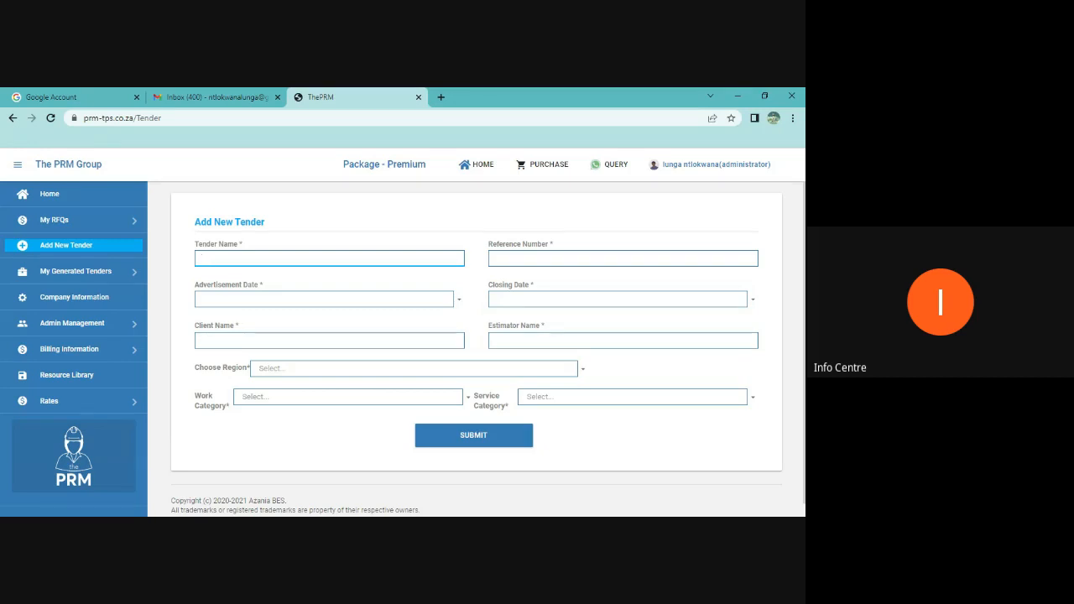
pyautogui.write('Northgate Office Park Reven')
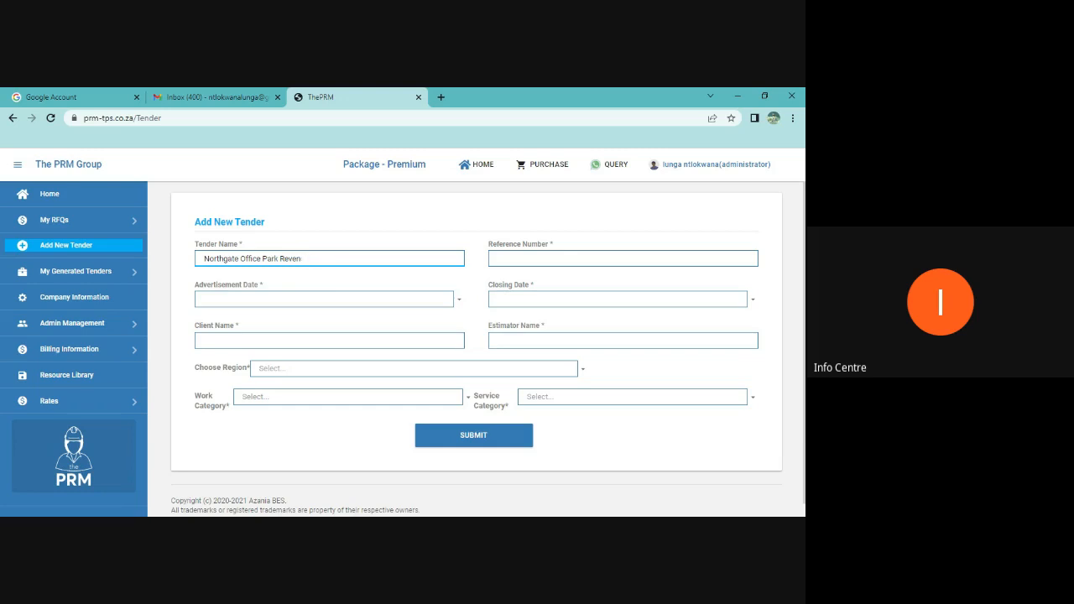
pyautogui.press('BackSpace')
pyautogui.press('BackSpace')
pyautogui.press('BackSpace')
pyautogui.write('novations')
pyautogui.click(498, 259)
pyautogui.write('S')
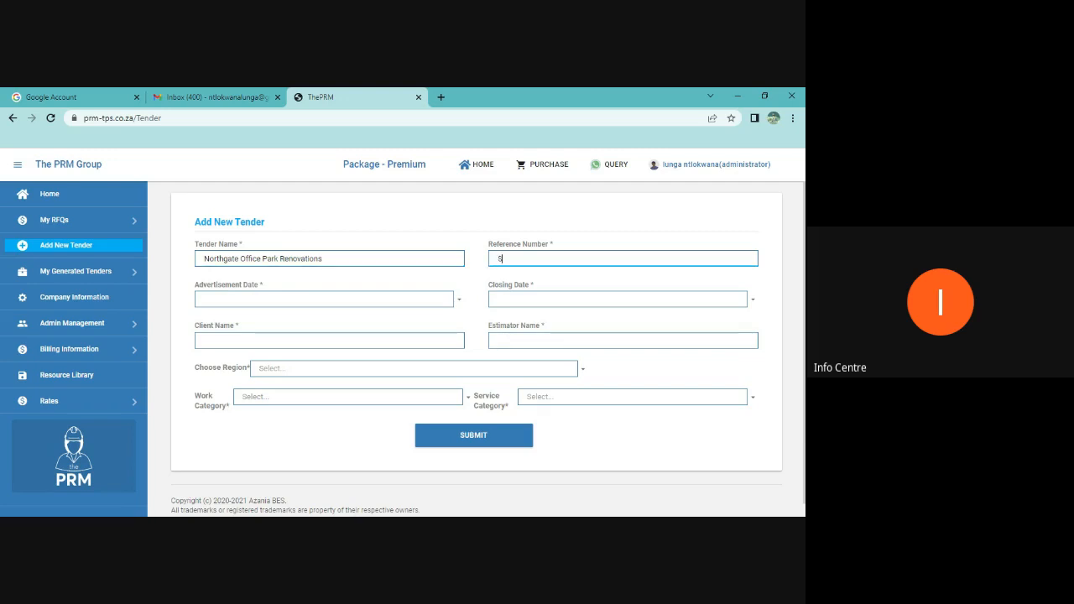
pyautogui.write('CM002')
# Step: Set the tender's advertisement date to 2/28/2023 and its closing date to 3/17/2023
pyautogui.click(460, 301)
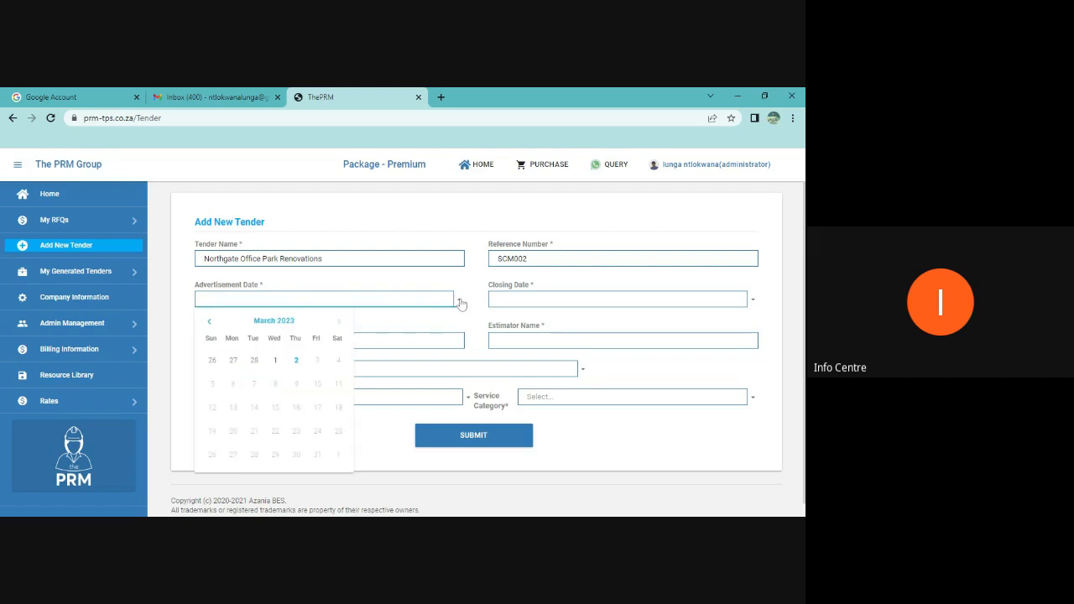
pyautogui.click(255, 361)
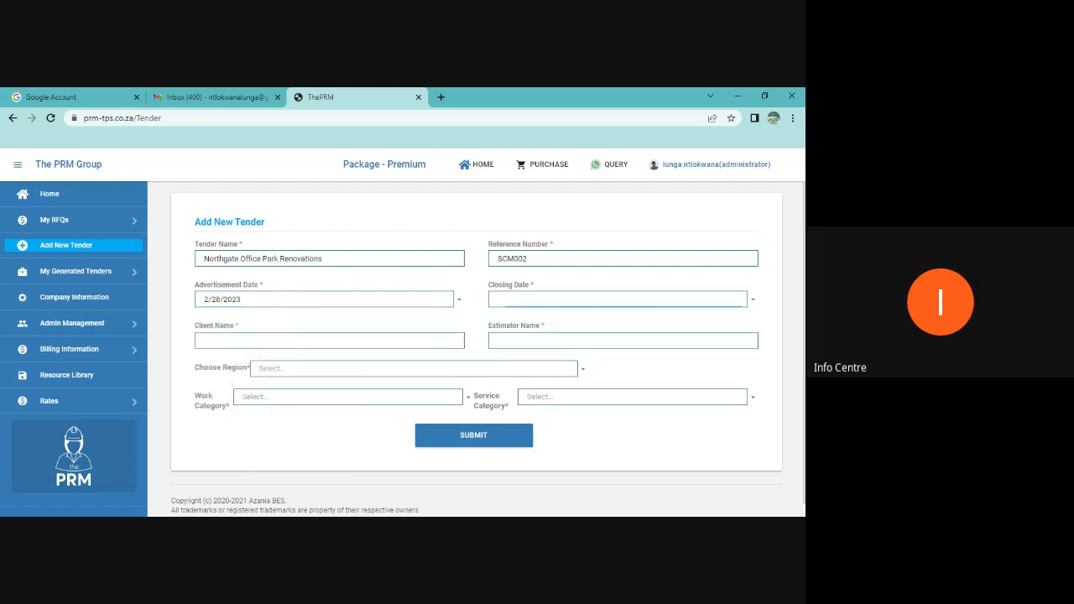
pyautogui.click(751, 302)
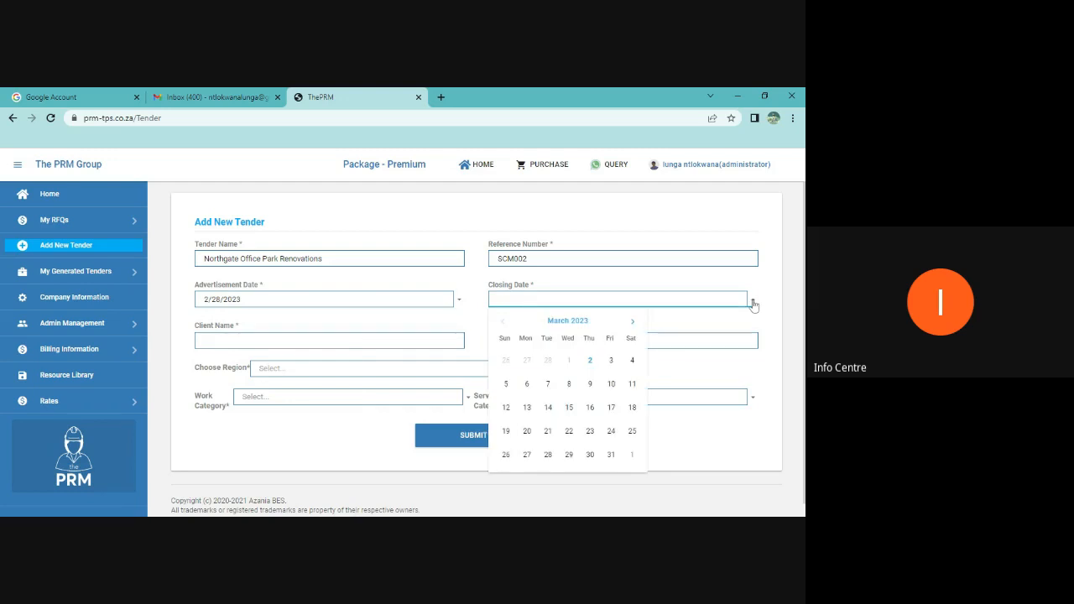
pyautogui.click(611, 408)
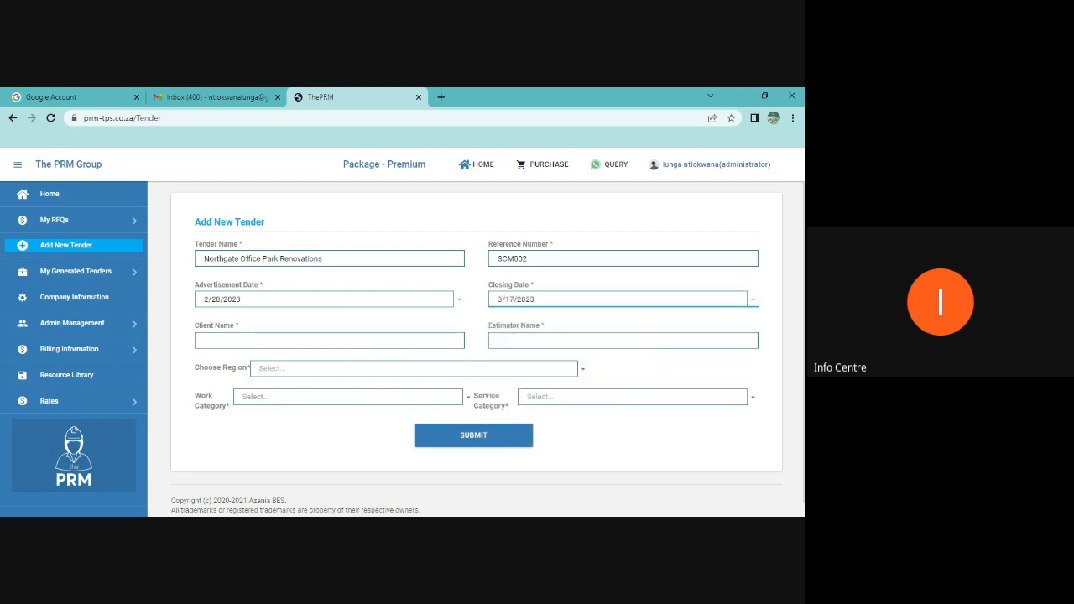
# Step: Enter UMSO Facilities Management as the client name and fill in the estimator's name
pyautogui.click(353, 334)
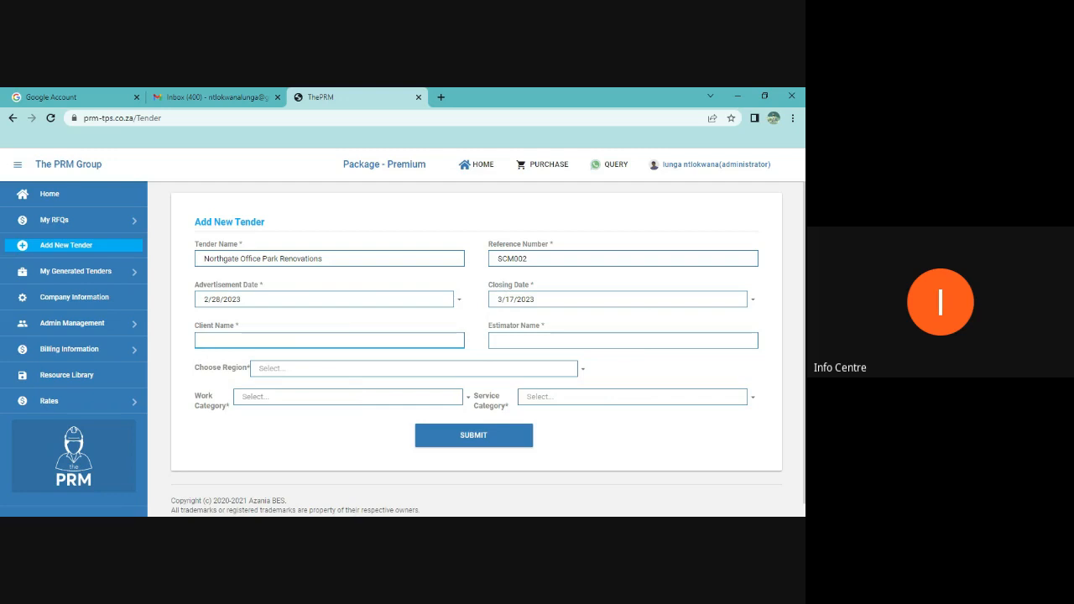
pyautogui.write('UMSO Facilities Management')
pyautogui.press('Tab')
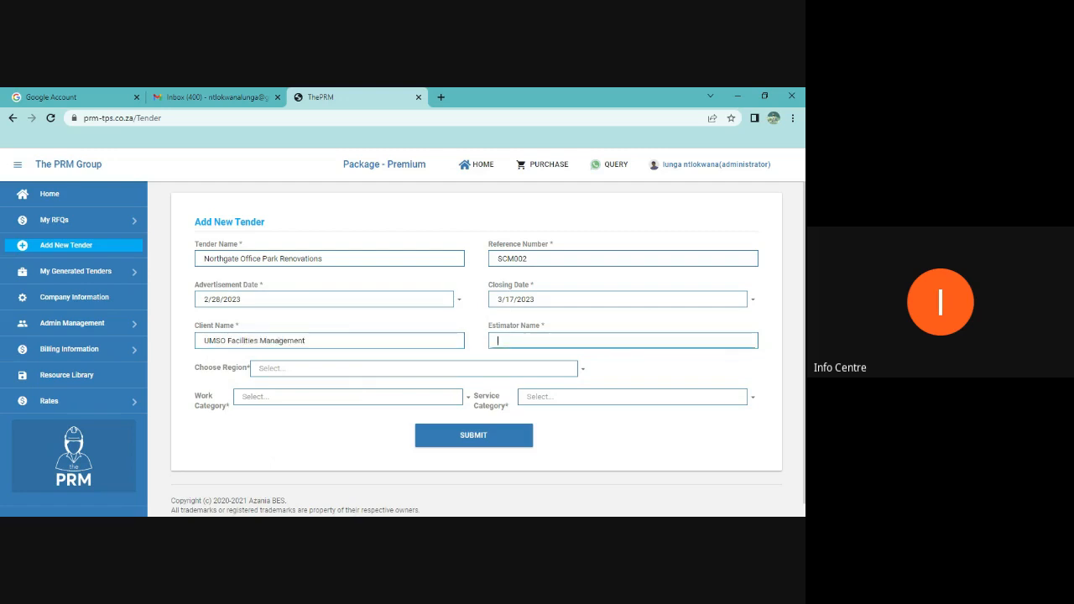
pyautogui.write('Lunga')
# Step: Set the region to Gauteng, work category to General Buildings and service category to General Building, and submit the tender
pyautogui.click(307, 376)
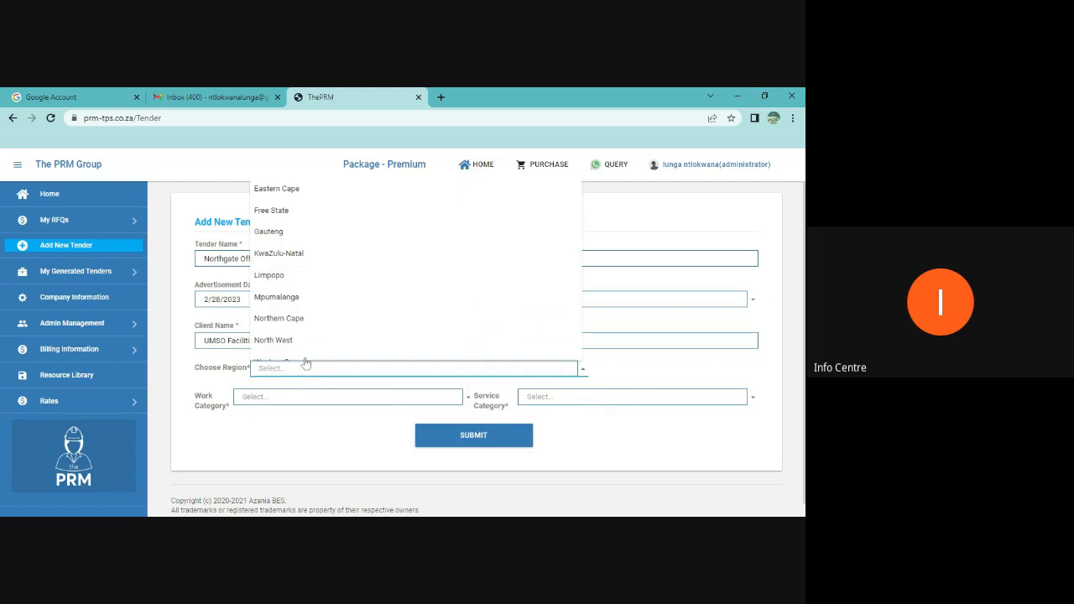
pyautogui.click(272, 233)
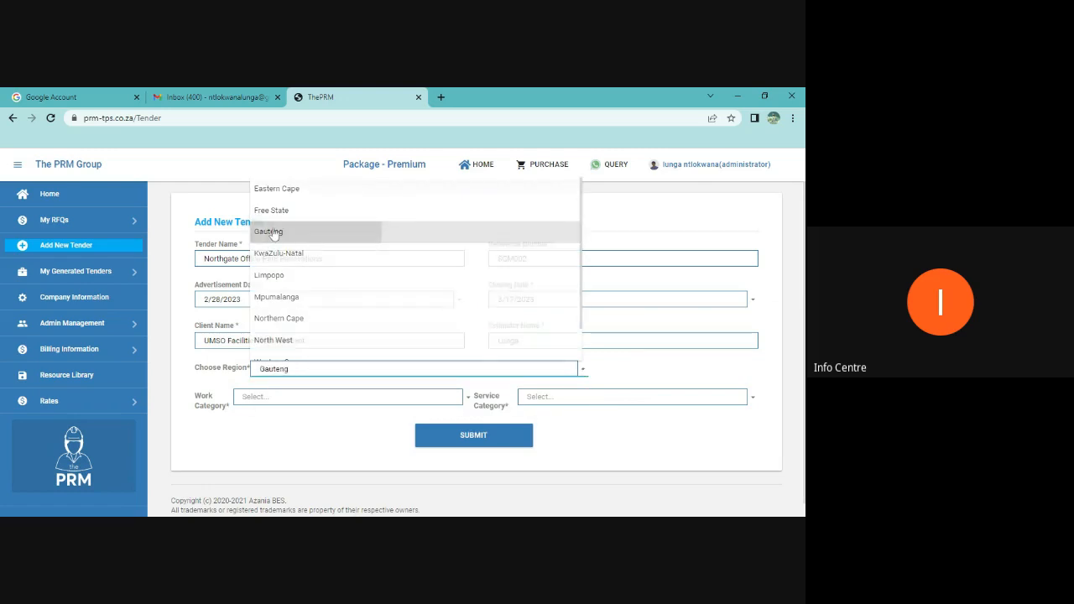
pyautogui.click(306, 402)
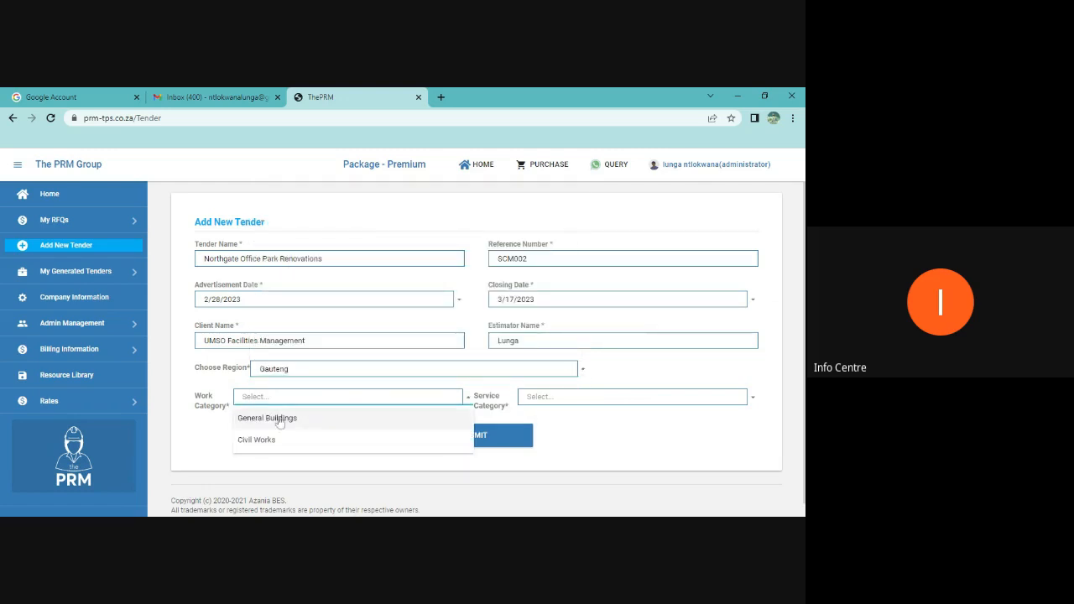
pyautogui.click(278, 418)
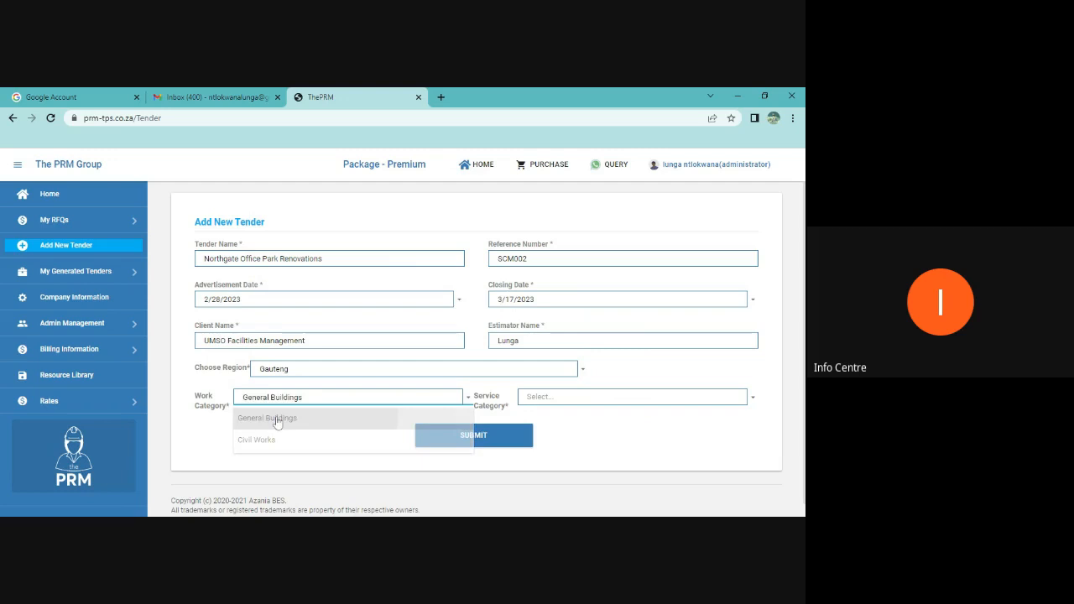
pyautogui.click(578, 401)
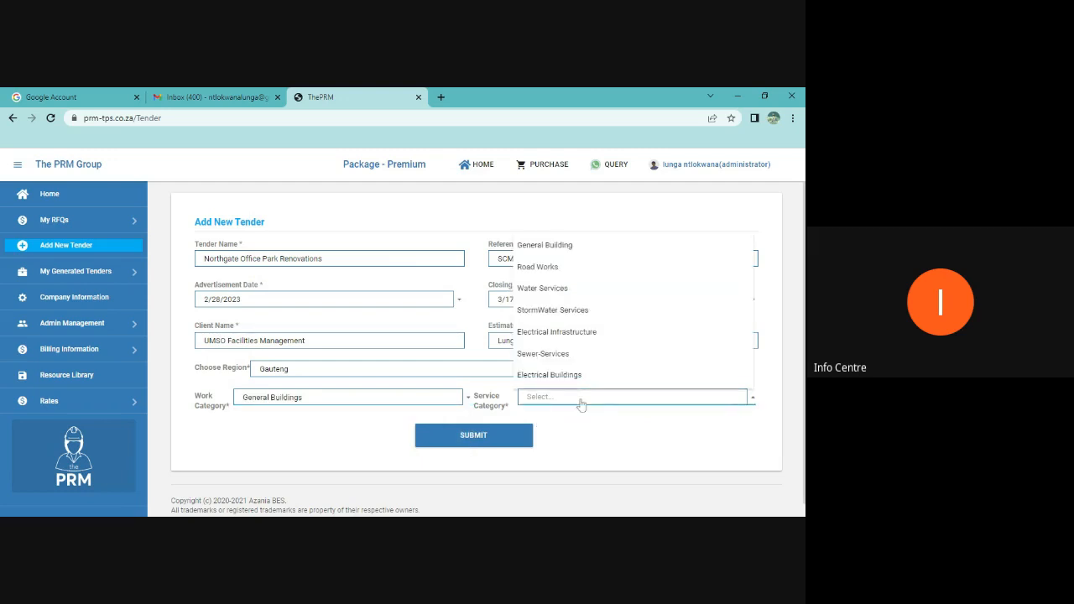
pyautogui.click(563, 247)
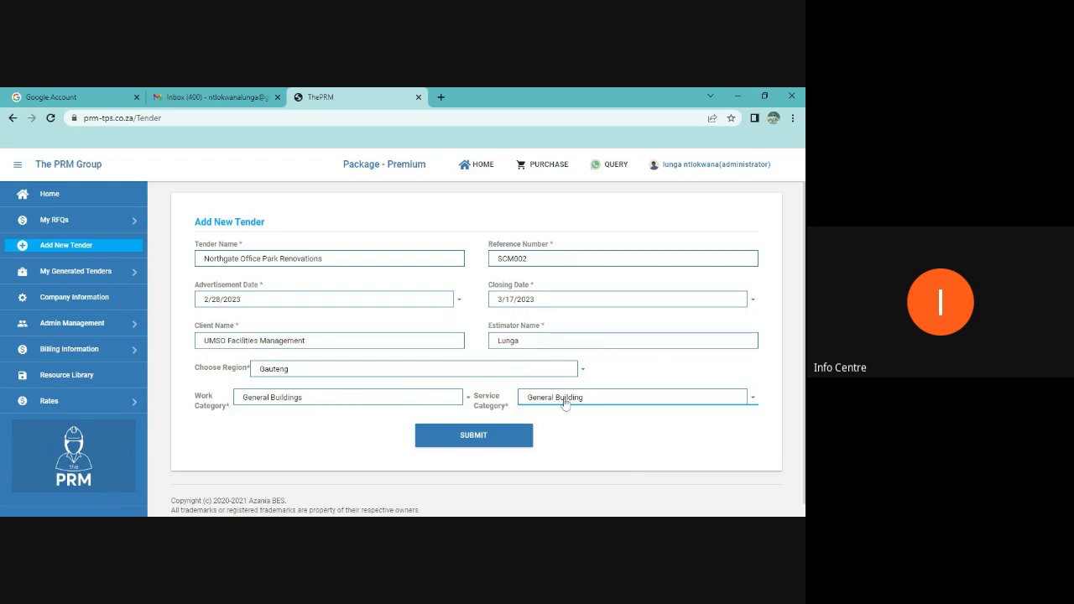
pyautogui.click(492, 437)
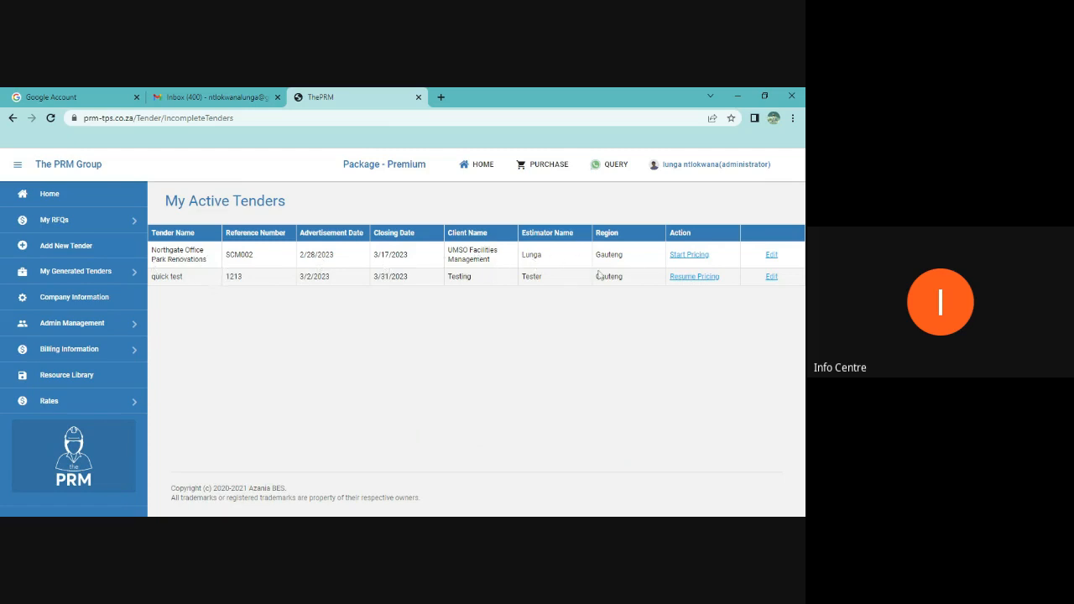
# Step: Start pricing the Northgate Office Park Renovations tender and upload the file BOQ Building Renovations rev1.xlsx
pyautogui.click(693, 257)
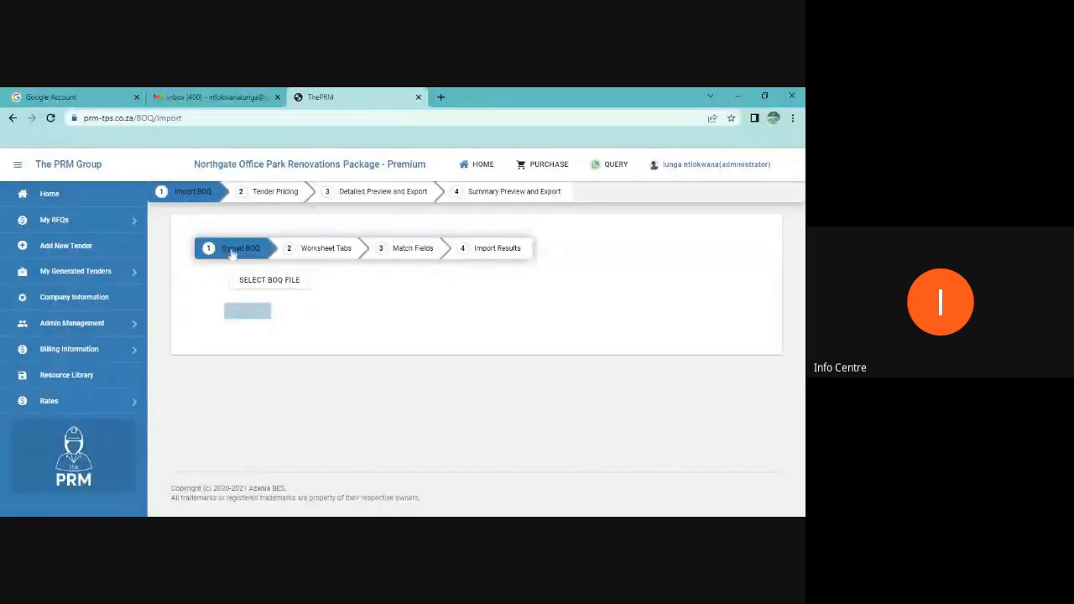
pyautogui.click(272, 287)
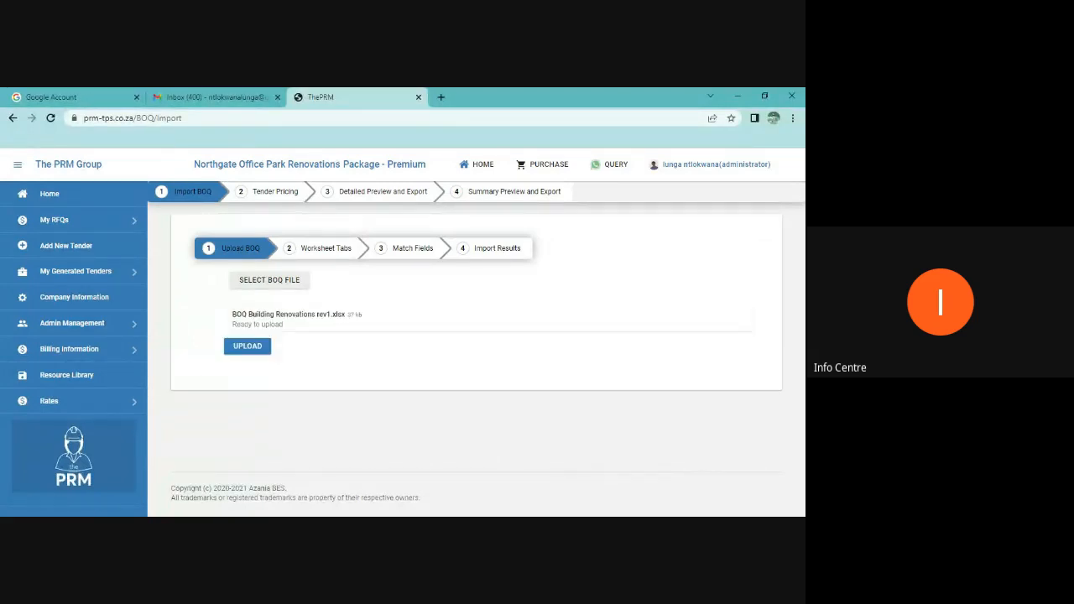
pyautogui.click(247, 347)
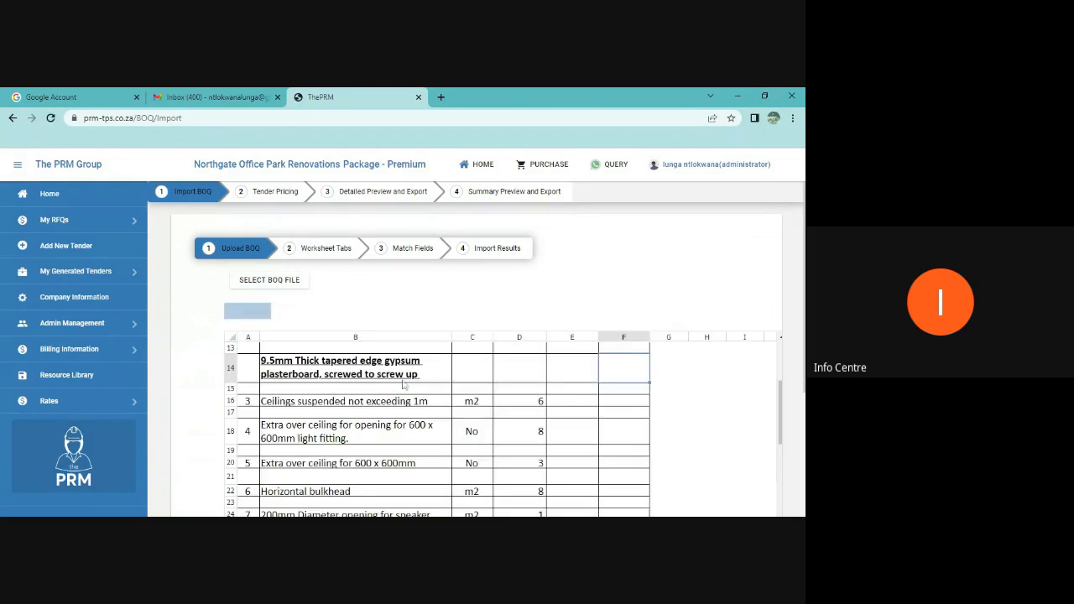
# Step: Check the uploaded BOQ in the spreadsheet preview and proceed to the Worksheet Tabs stage
pyautogui.scroll(-1, 620, 313)
pyautogui.scroll(-4, 704, 331)
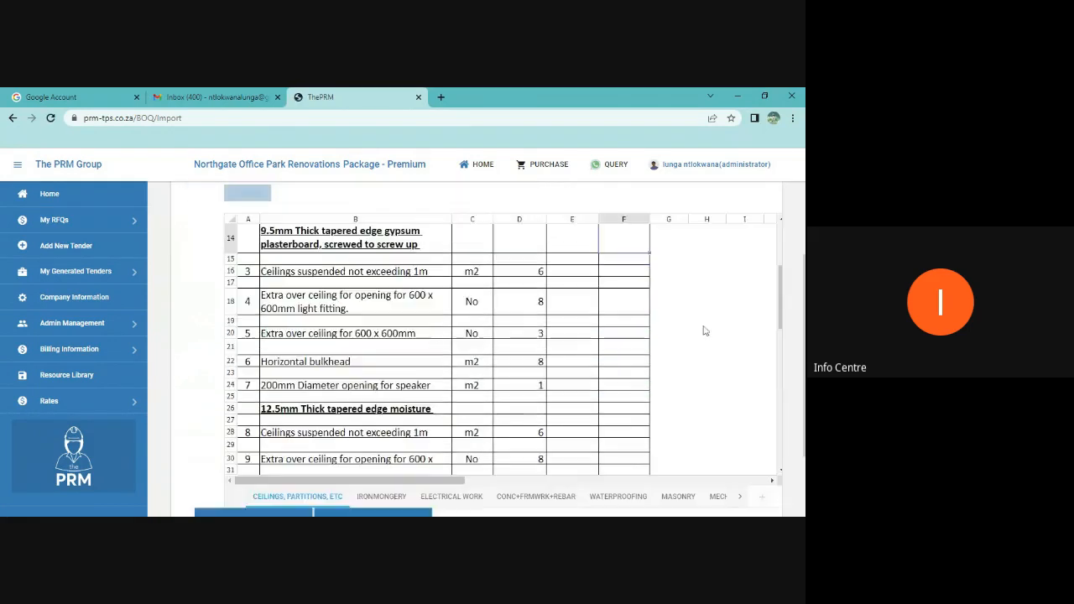
pyautogui.scroll(3, 704, 331)
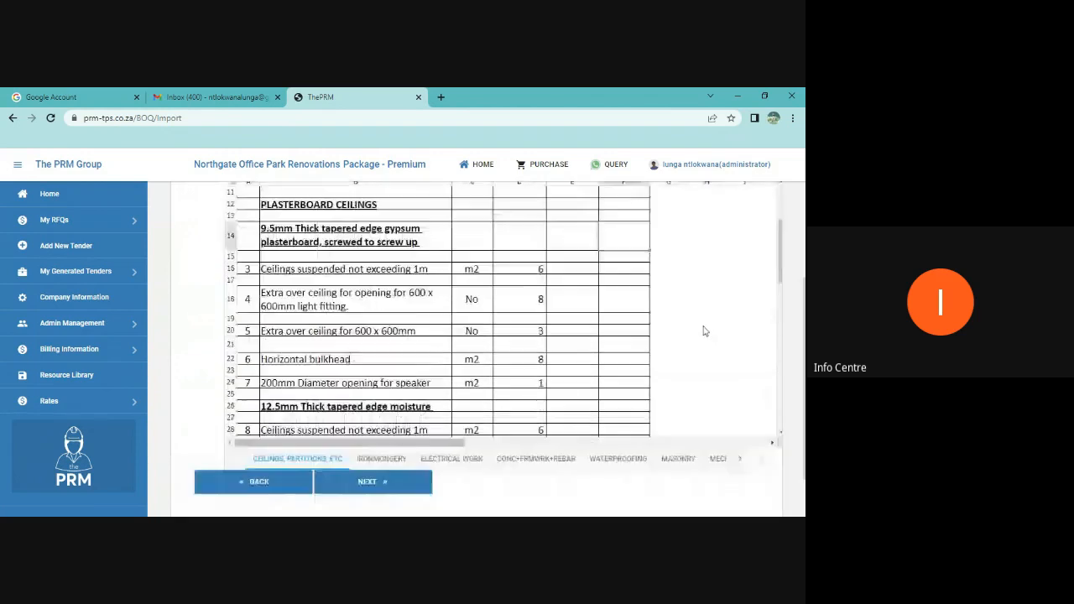
pyautogui.scroll(-2, 703, 329)
pyautogui.click(364, 427)
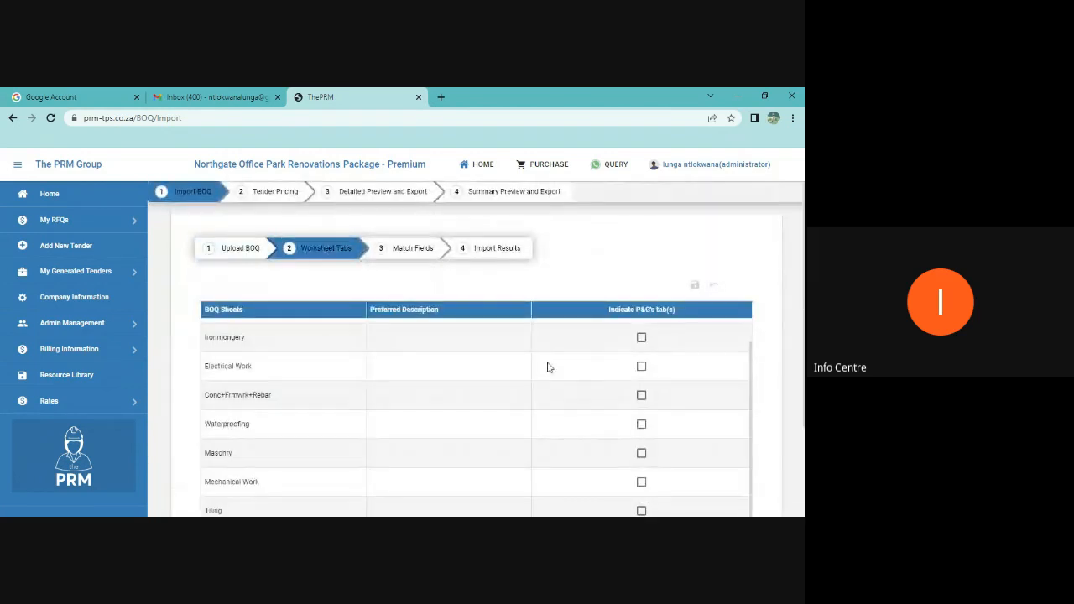
# Step: Review the listed BOQ sheets, leave all of them unmarked as P&G's tabs, and proceed to Match Fields
pyautogui.scroll(1, 551, 368)
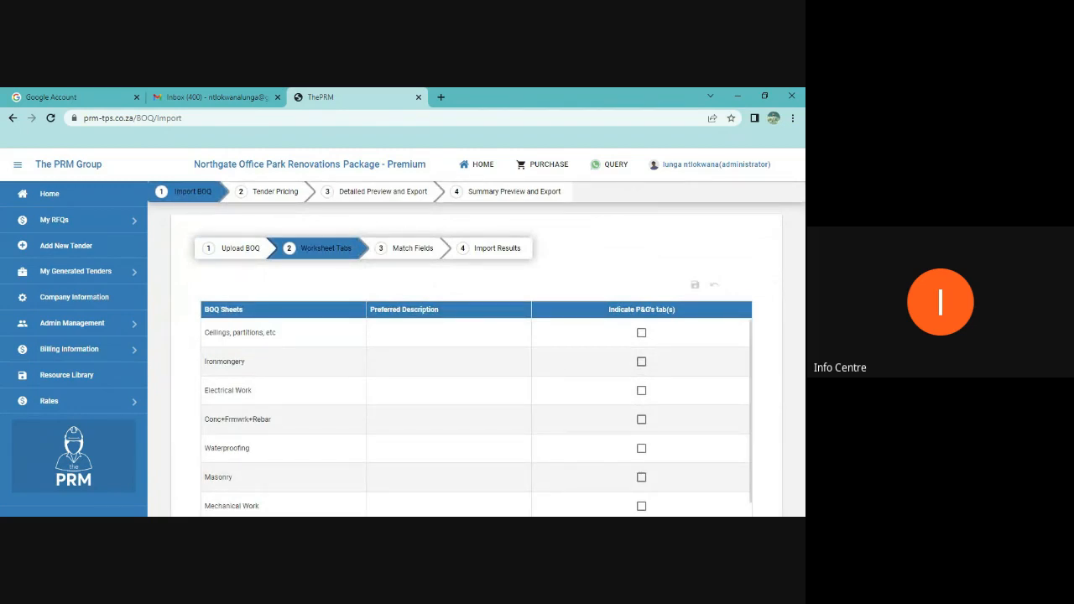
pyautogui.click(641, 333)
pyautogui.click(641, 333)
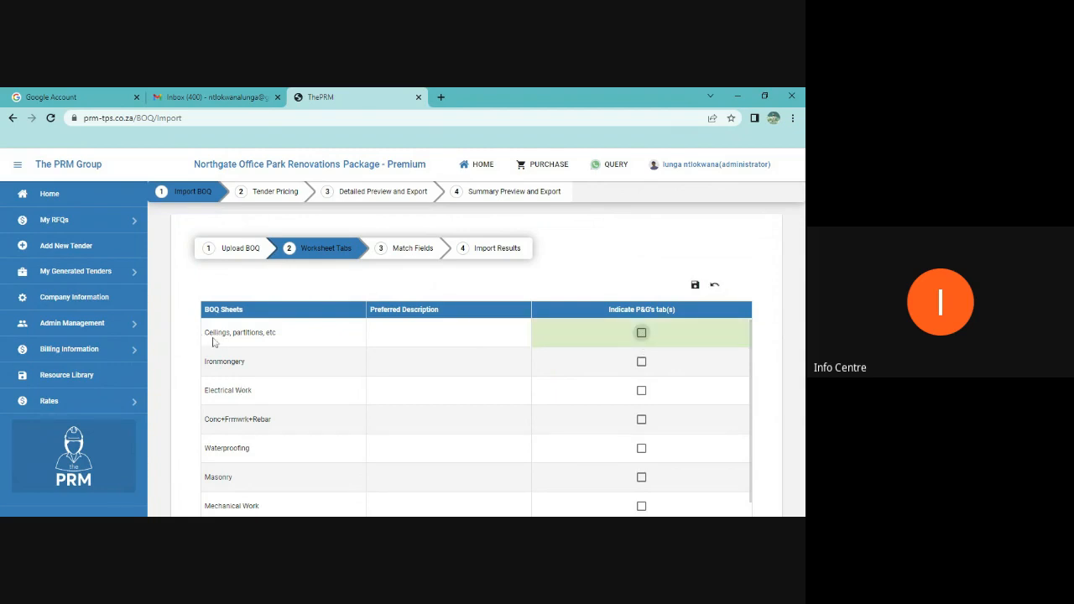
pyautogui.scroll(-1, 251, 383)
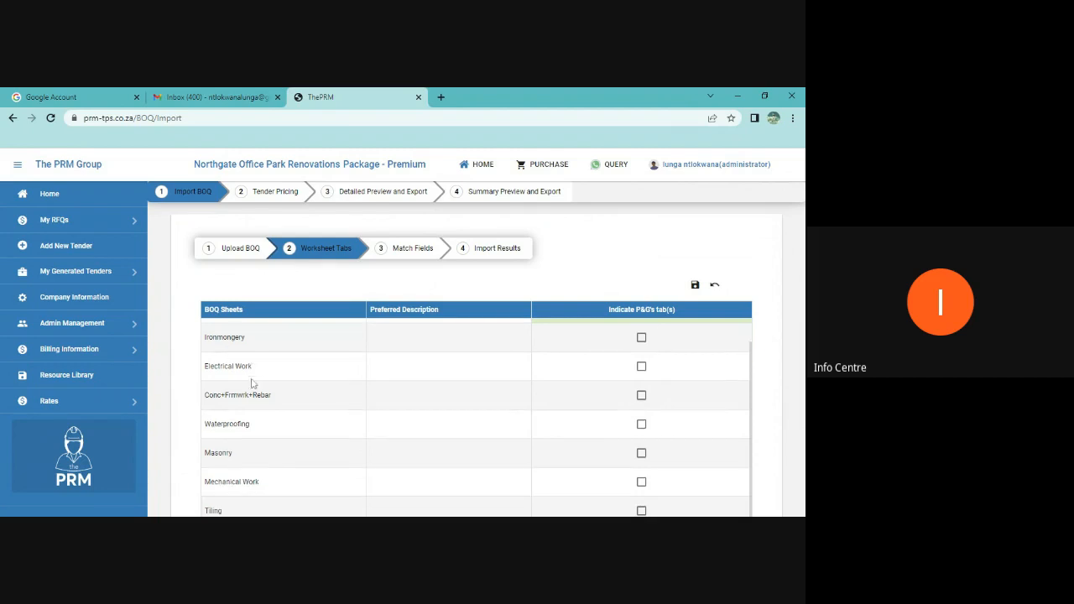
pyautogui.scroll(-1, 209, 388)
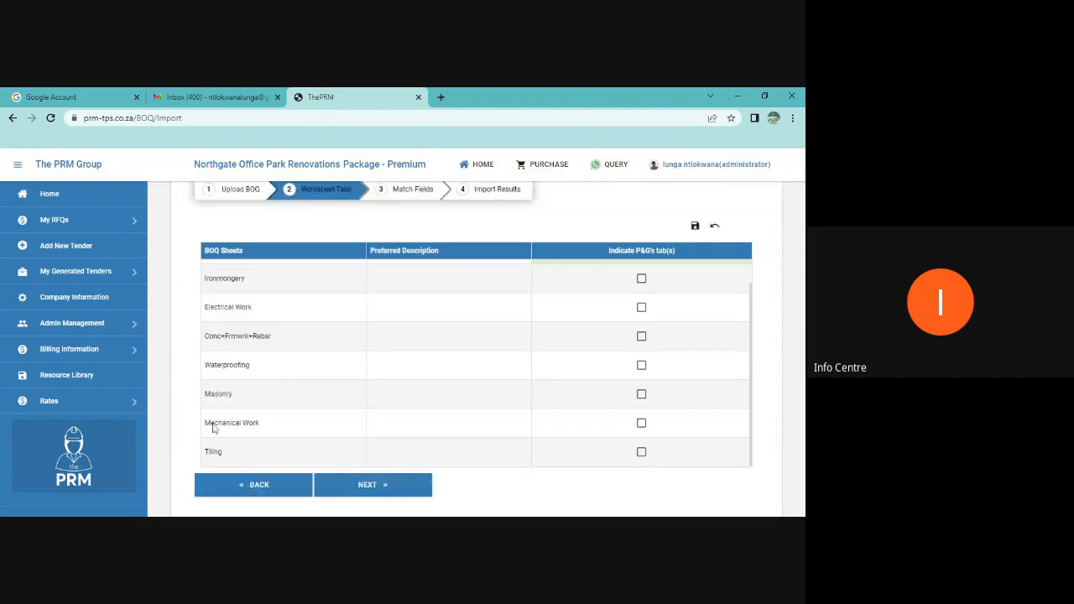
pyautogui.scroll(1, 321, 423)
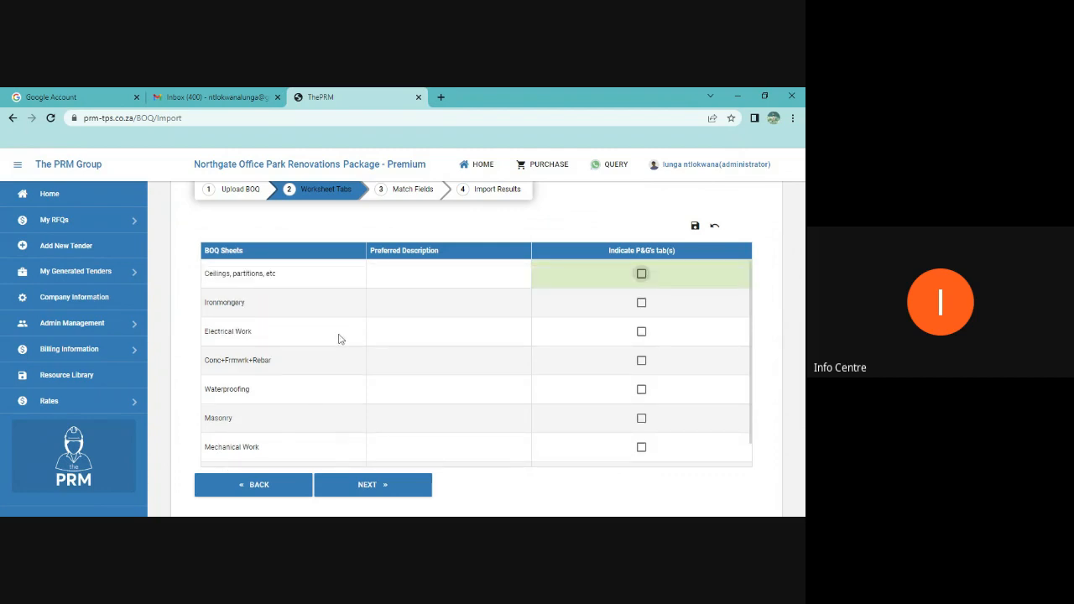
pyautogui.click(375, 488)
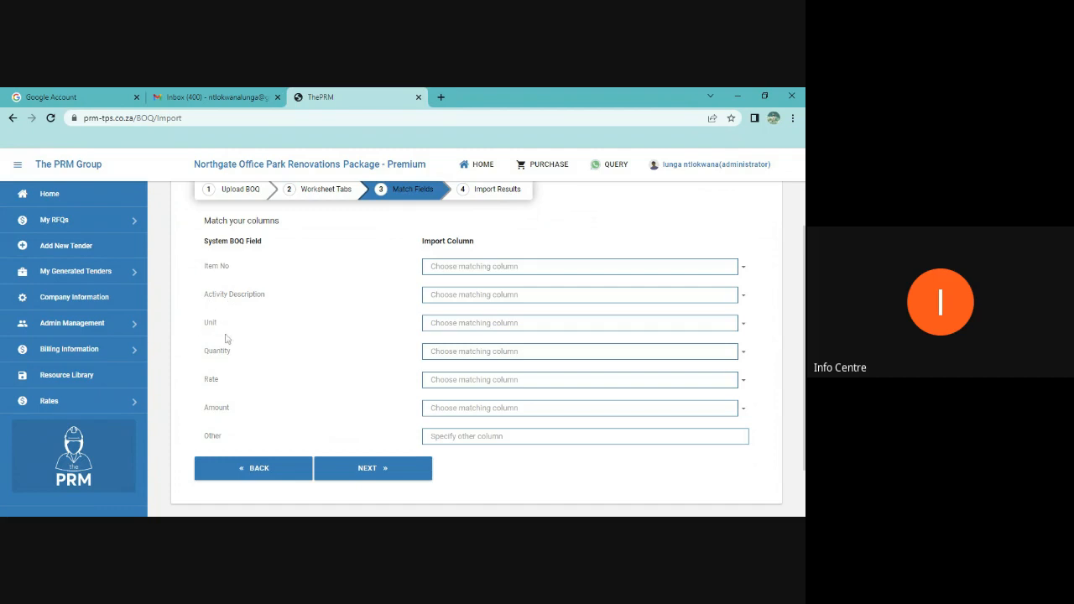
# Step: Match Item No to the ITEM column, Activity Description to DESCRIPTION, and Unit to UNIT
pyautogui.click(469, 267)
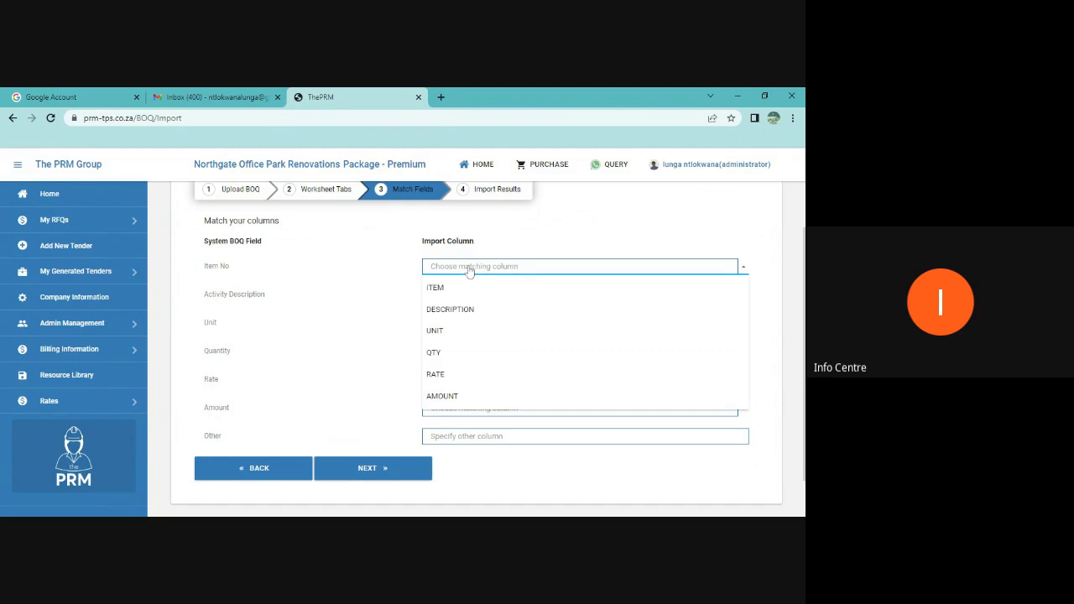
pyautogui.click(444, 289)
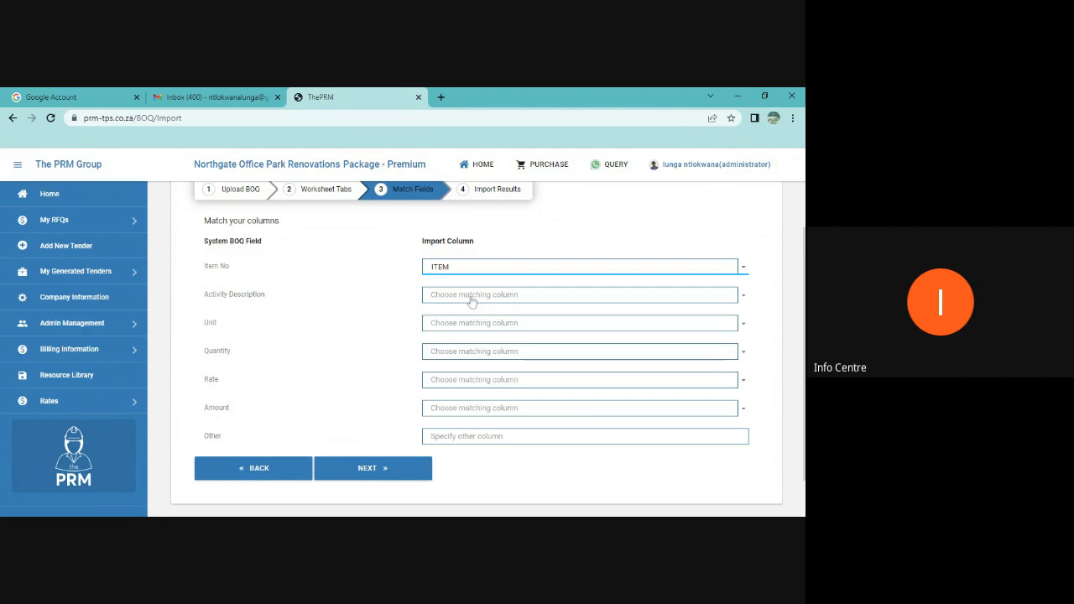
pyautogui.click(472, 301)
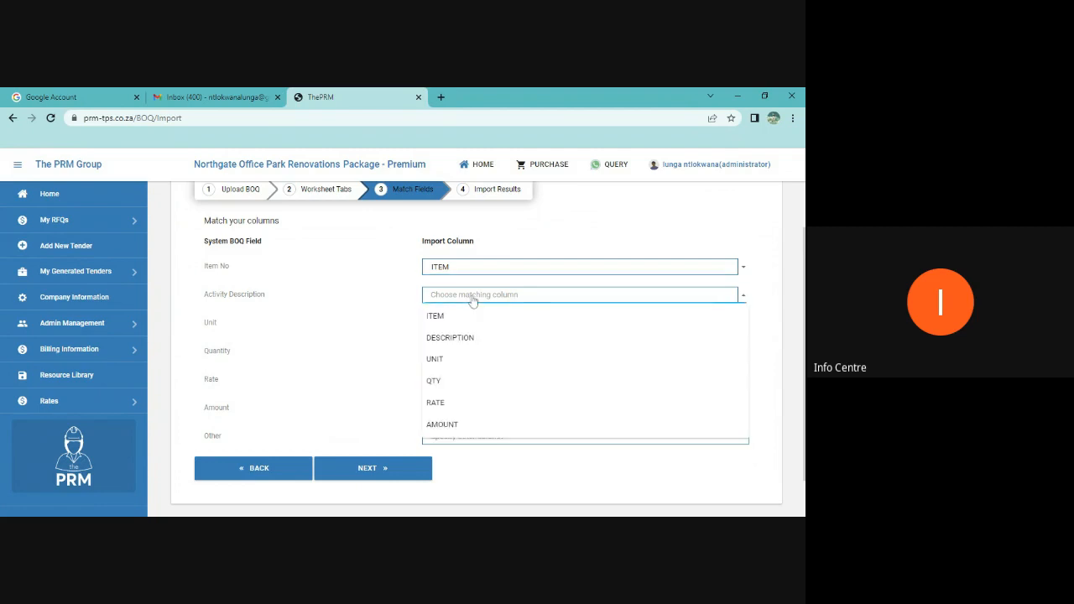
pyautogui.click(451, 338)
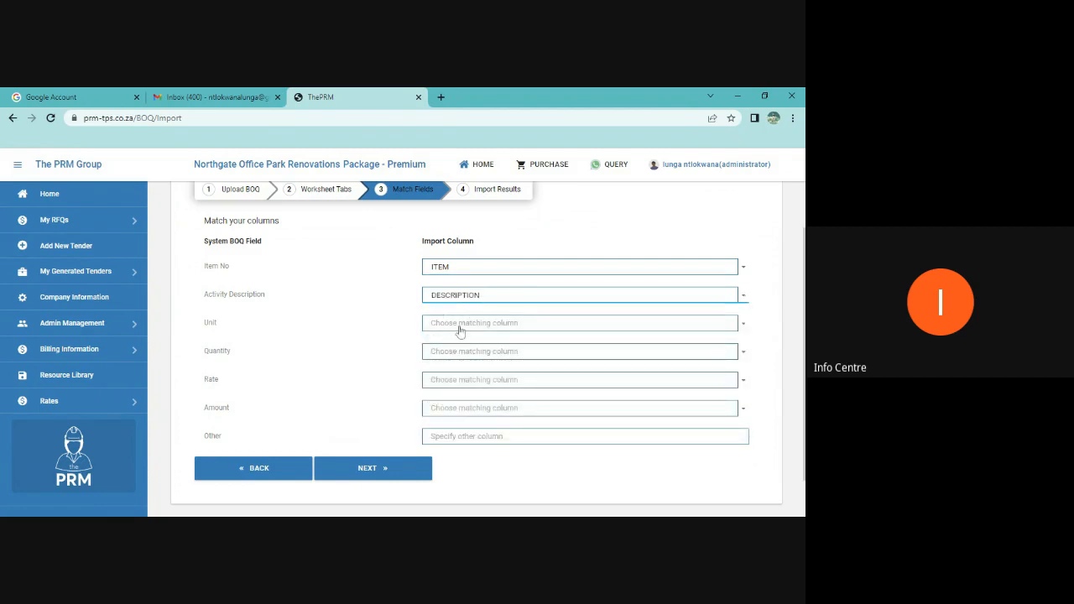
pyautogui.click(460, 327)
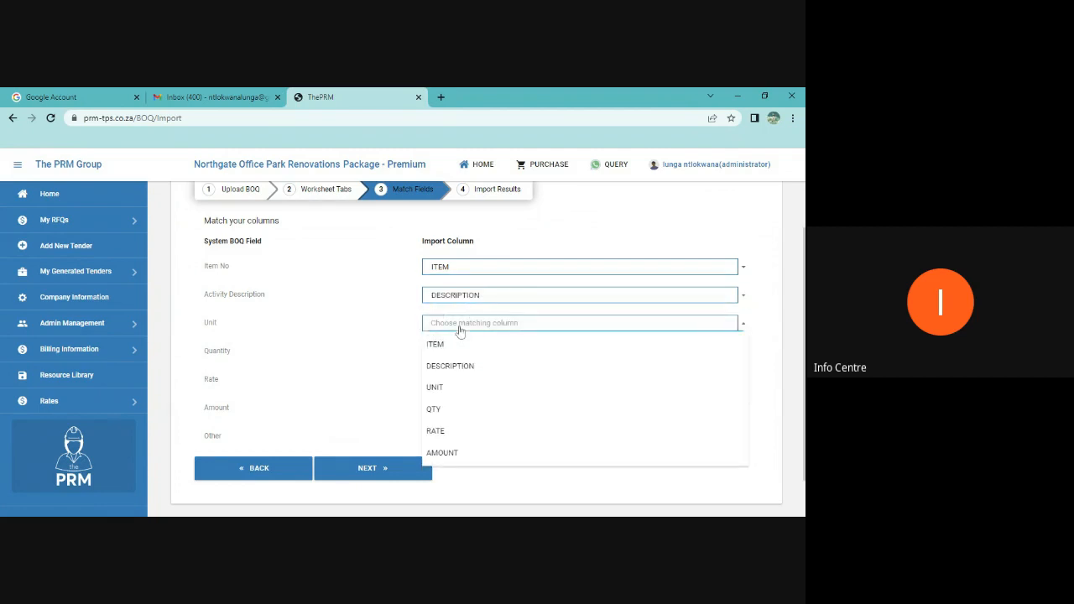
pyautogui.click(439, 388)
# Step: Match Quantity to QTY, Rate to RATE and Amount to AMOUNT, and confirm processing of the uploaded BOQ
pyautogui.click(458, 352)
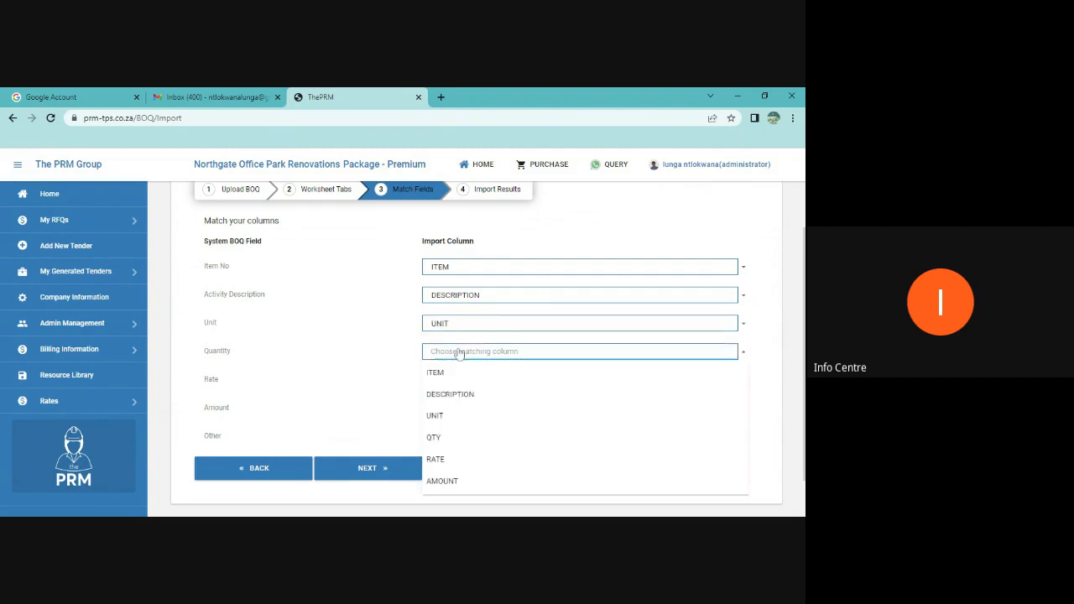
pyautogui.click(436, 442)
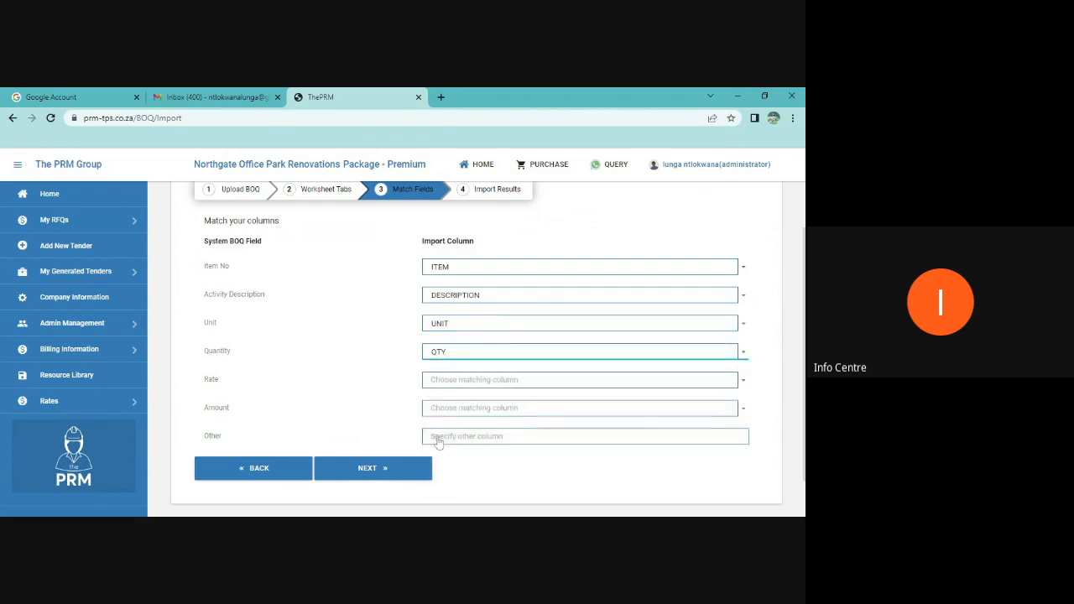
pyautogui.click(456, 383)
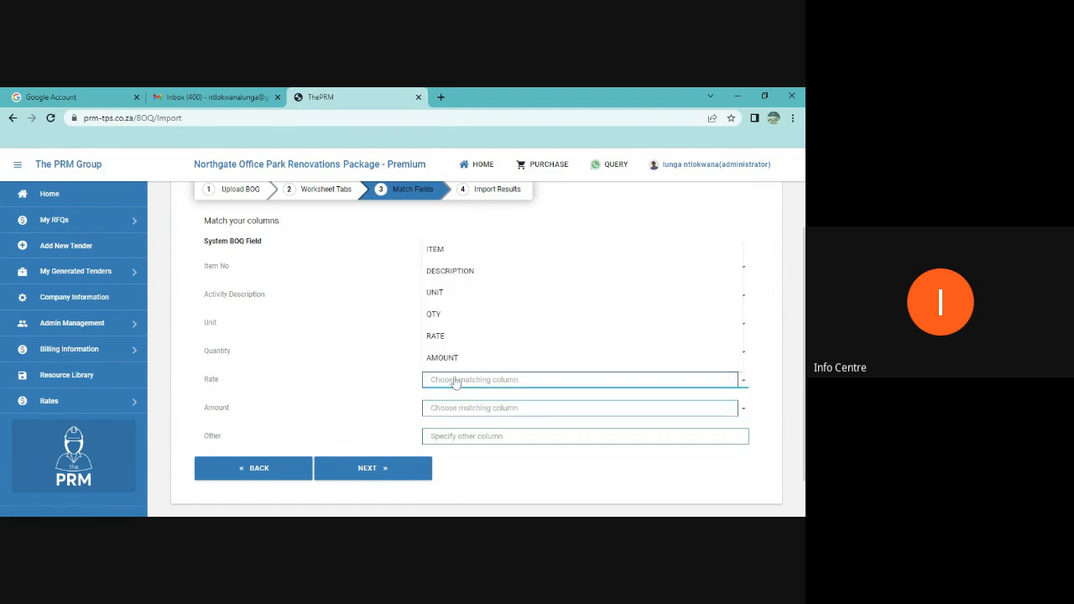
pyautogui.click(438, 337)
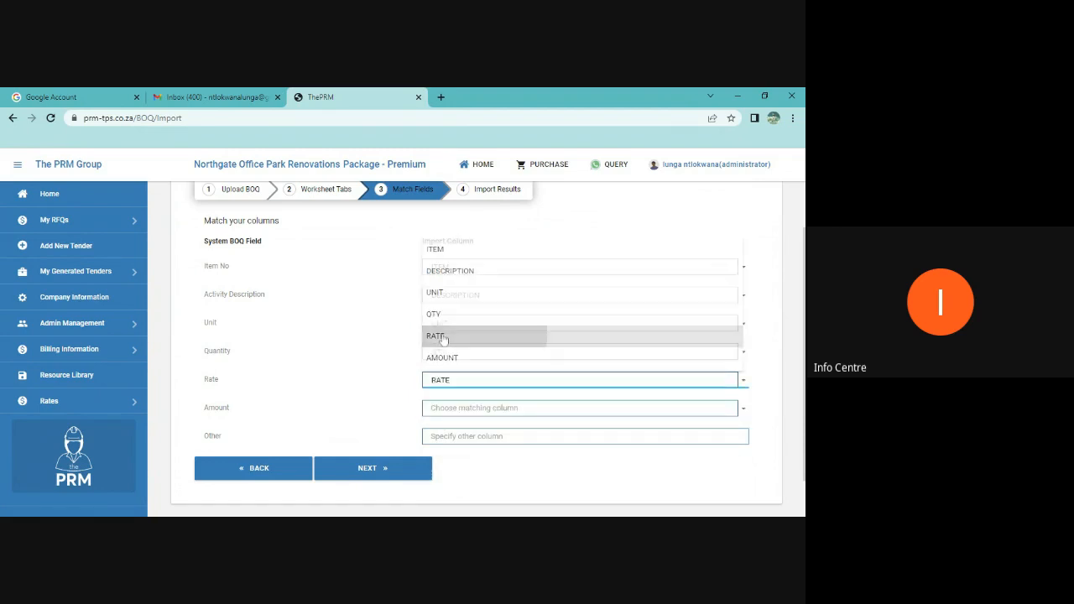
pyautogui.click(439, 409)
pyautogui.click(439, 386)
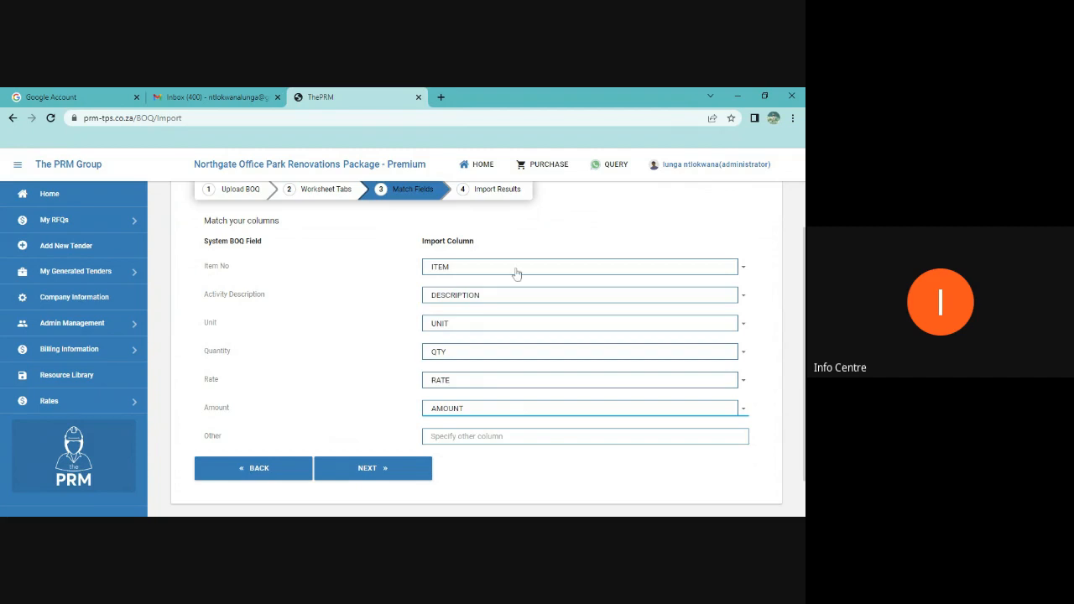
pyautogui.click(370, 472)
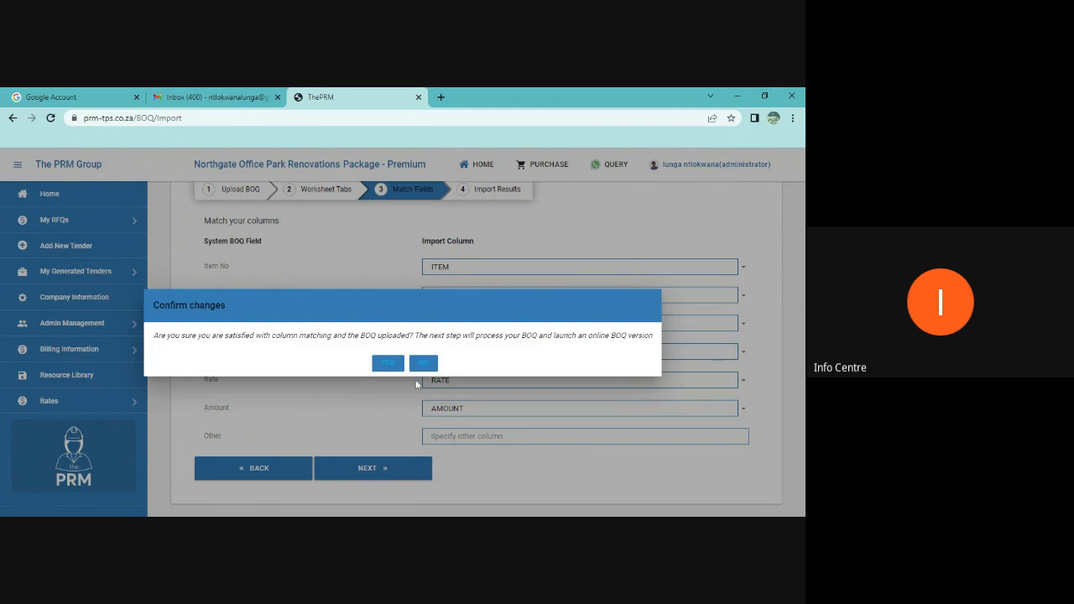
pyautogui.click(394, 367)
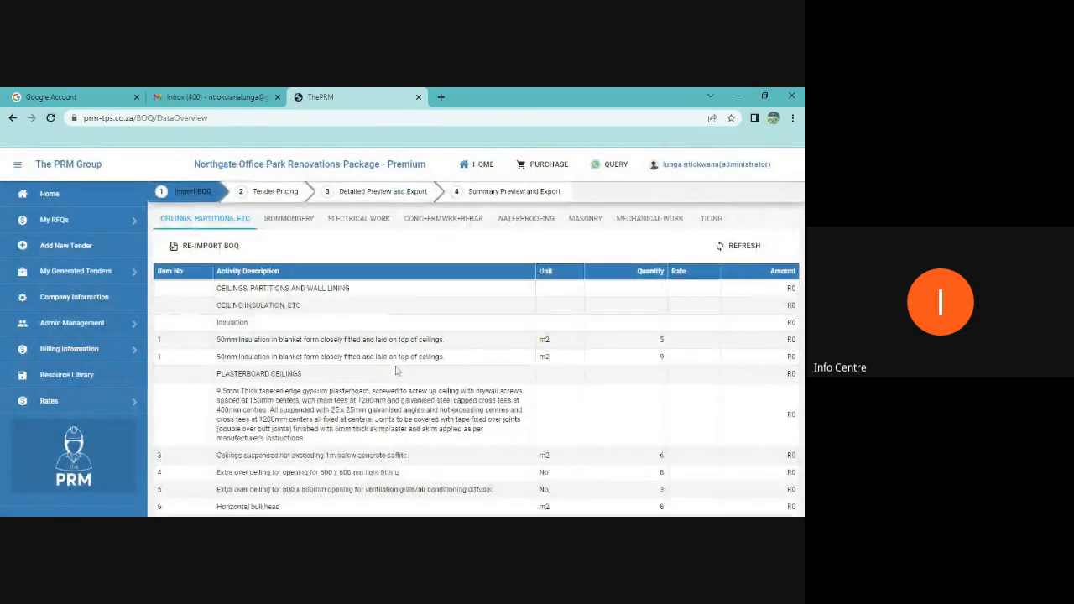
# Step: Look through the imported items on the Ceilings, Ironmongery, Electrical Work and Conc+Frmwrk+Rebar sheets
pyautogui.scroll(-5, 397, 369)
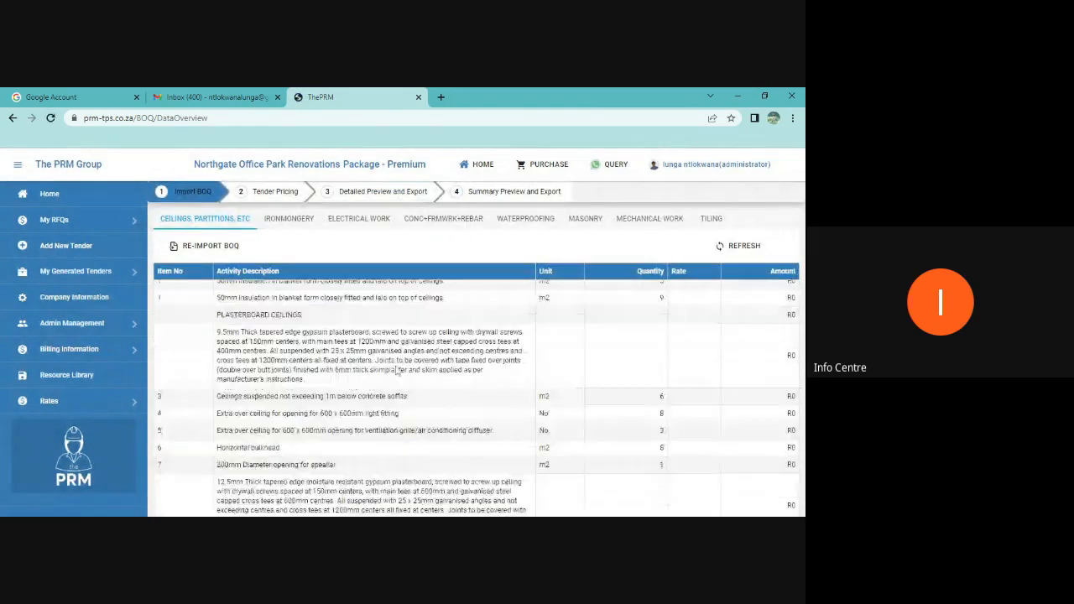
pyautogui.scroll(5, 396, 370)
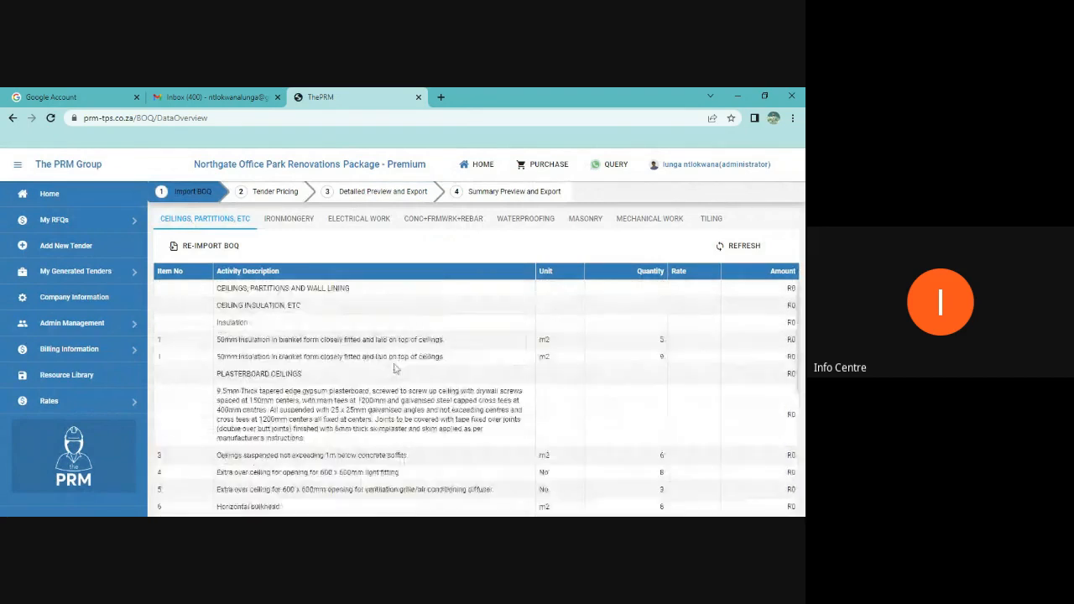
pyautogui.click(285, 220)
pyautogui.scroll(-3, 457, 387)
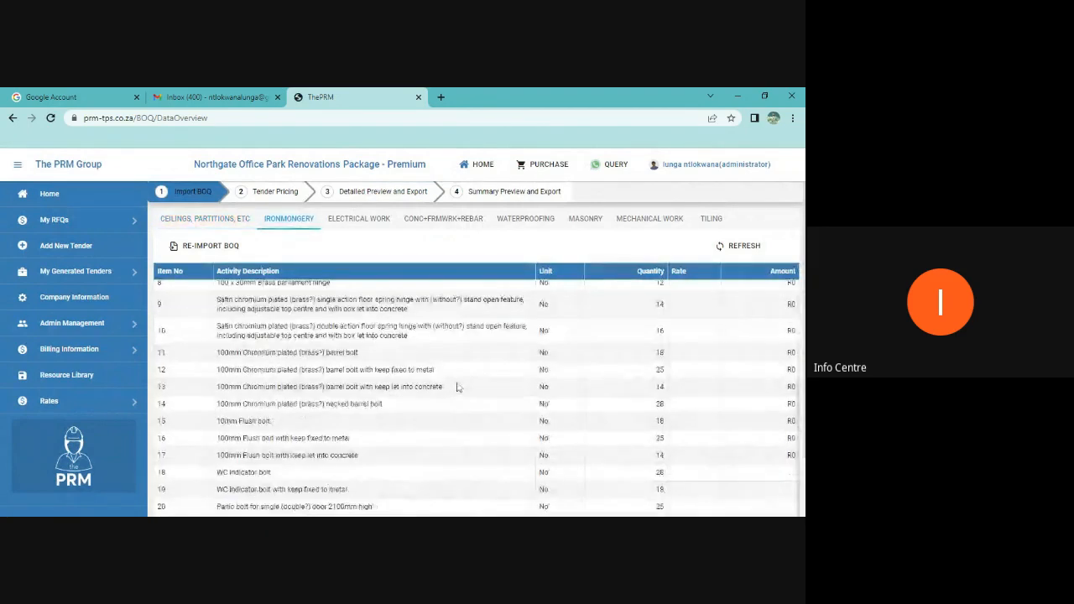
pyautogui.scroll(3, 458, 387)
pyautogui.click(359, 220)
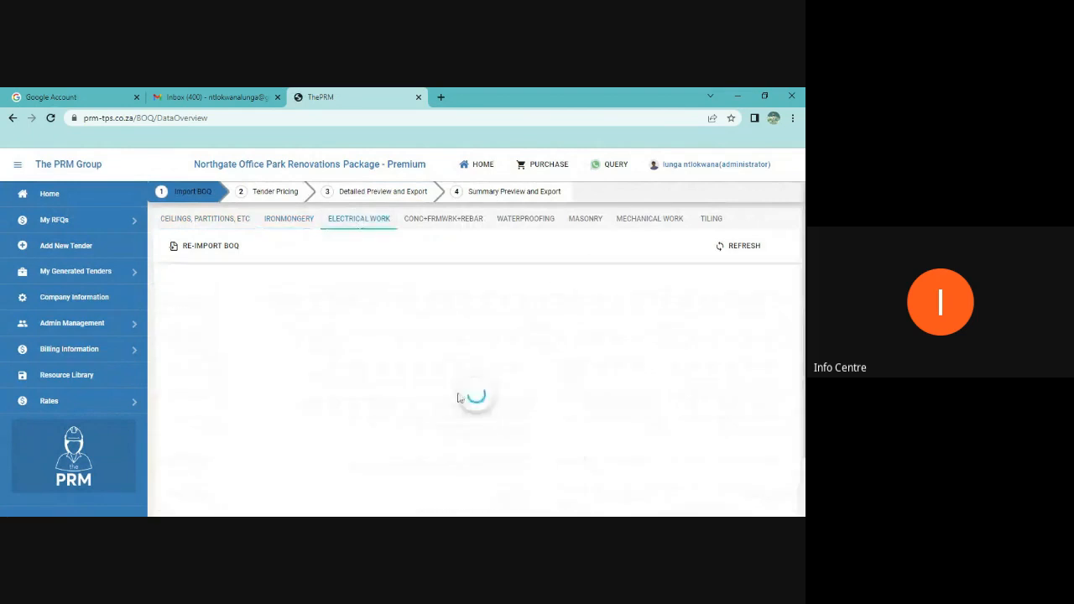
pyautogui.scroll(-10, 460, 404)
pyautogui.scroll(2, 460, 406)
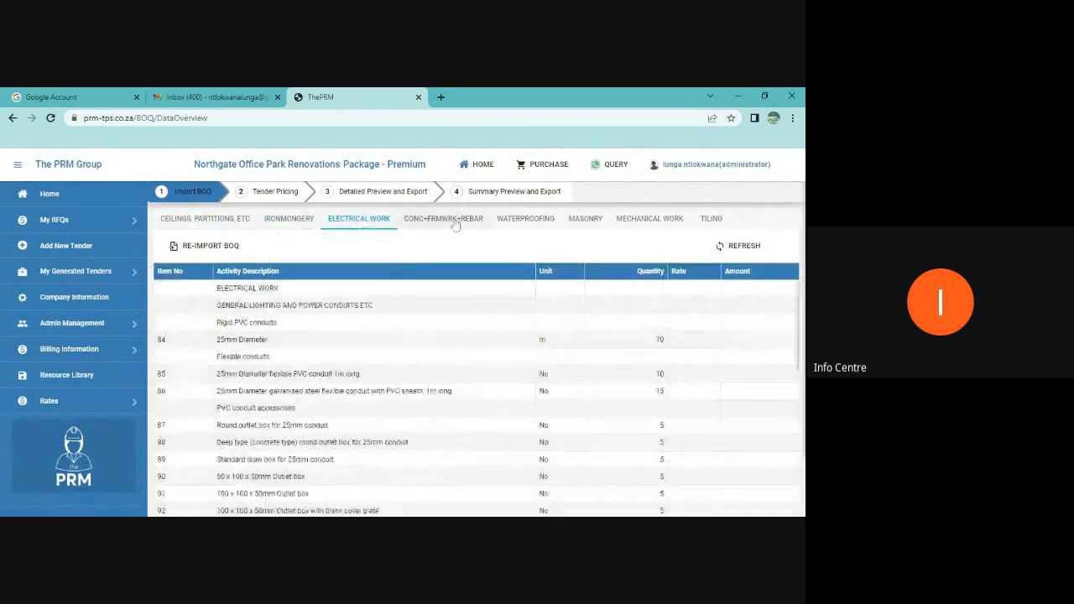
pyautogui.click(455, 220)
pyautogui.scroll(-3, 511, 395)
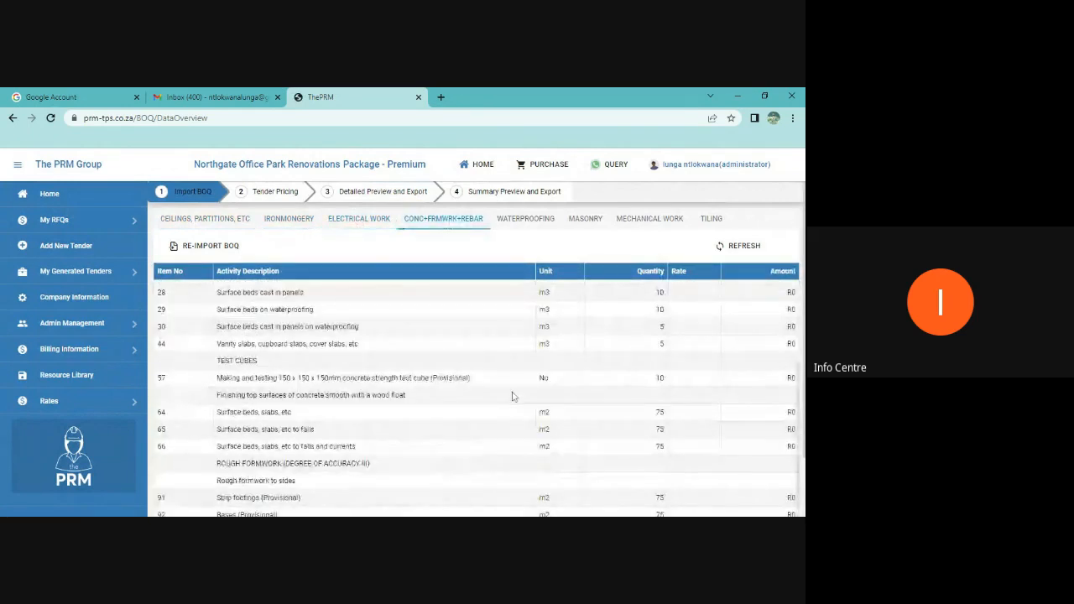
pyautogui.scroll(3, 510, 395)
# Step: Check the imported Waterproofing, Masonry, Mechanical Work and Tiling sheets of the BOQ
pyautogui.click(525, 220)
pyautogui.scroll(-3, 540, 412)
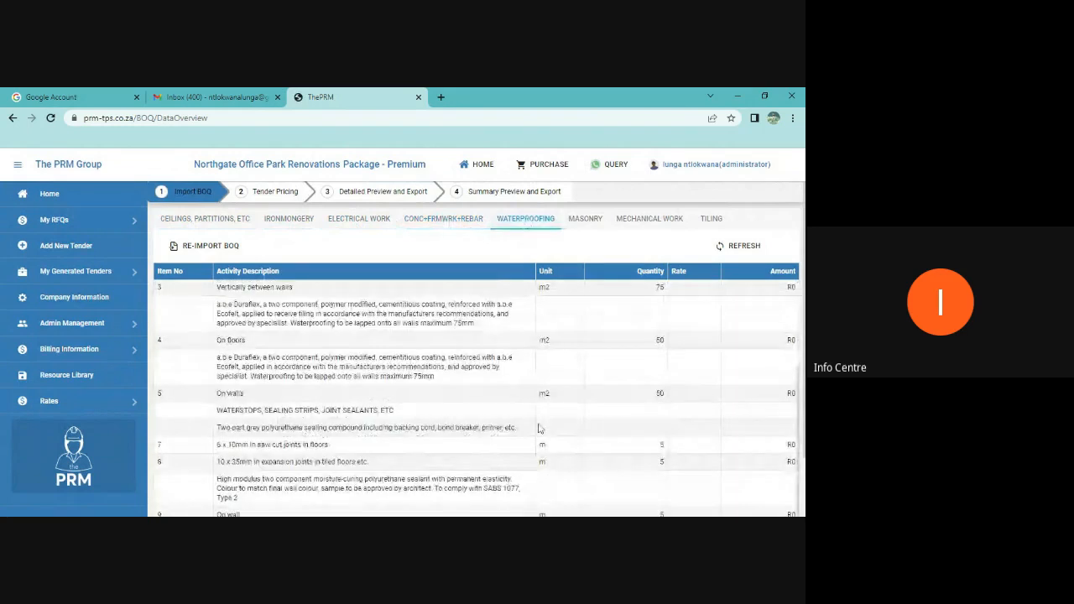
pyautogui.scroll(3, 540, 427)
pyautogui.click(587, 220)
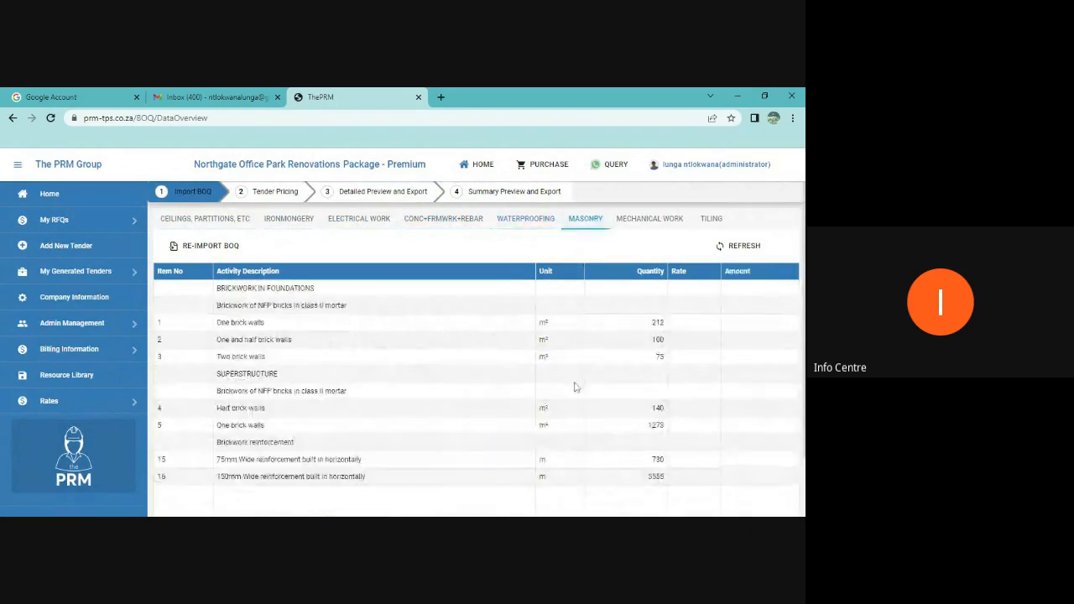
pyautogui.scroll(-2, 575, 395)
pyautogui.scroll(3, 579, 395)
pyautogui.click(651, 223)
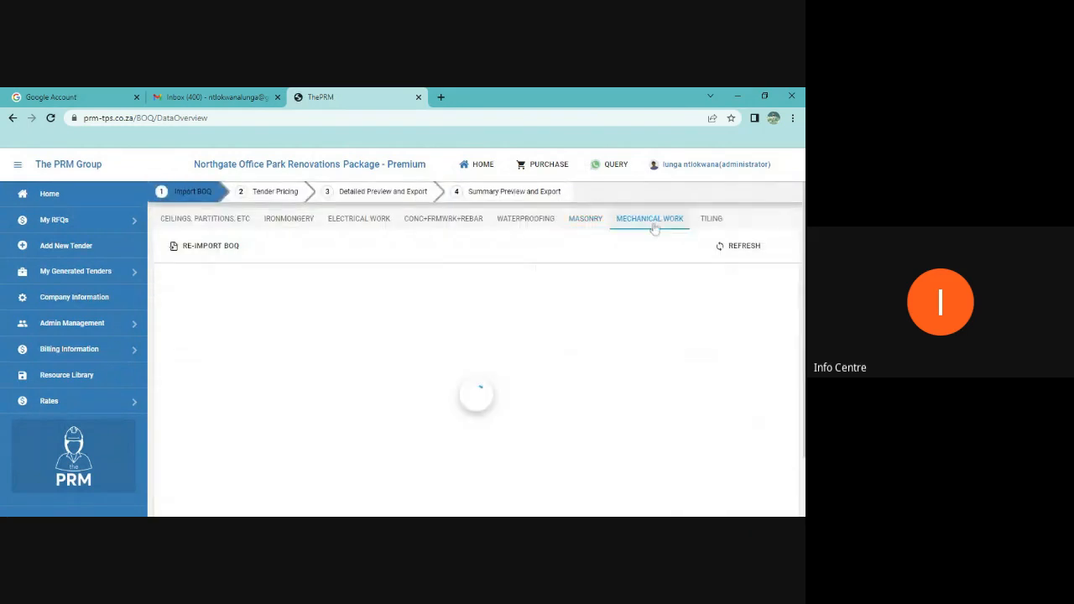
pyautogui.click(710, 222)
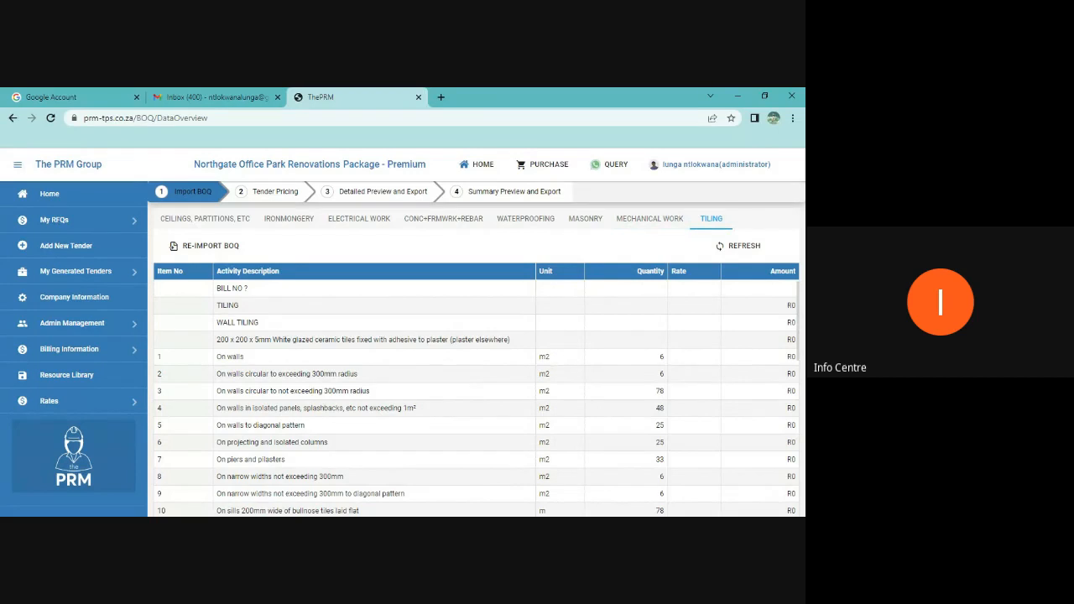
pyautogui.scroll(-3, 763, 466)
pyautogui.scroll(3, 764, 466)
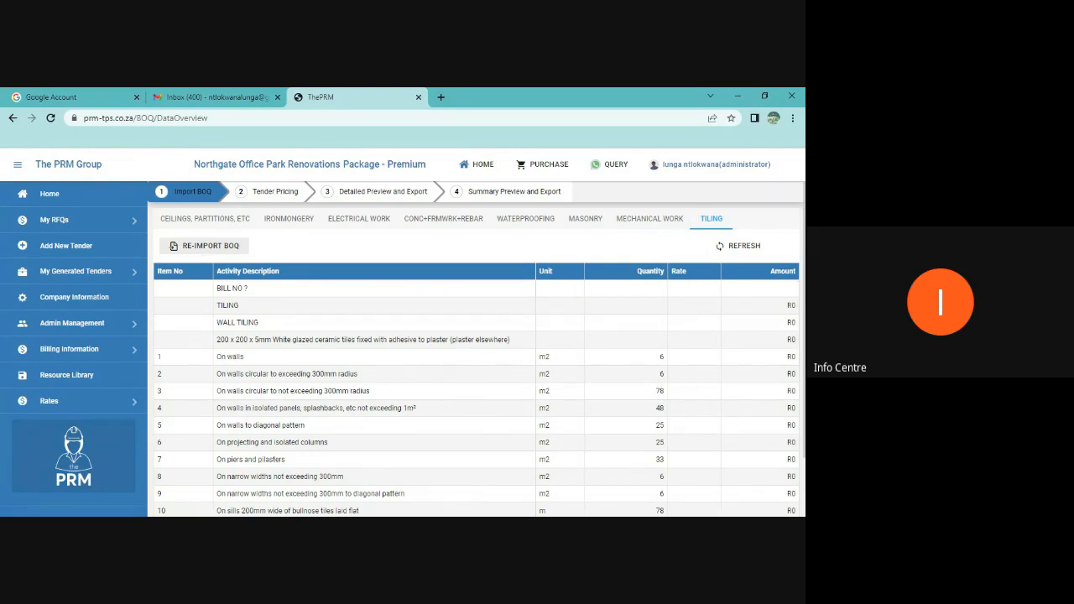
# Step: Proceed to the Tender Pricing stage and review the unpriced items of the Ceilings, Partitions, Etc sheet
pyautogui.click(274, 194)
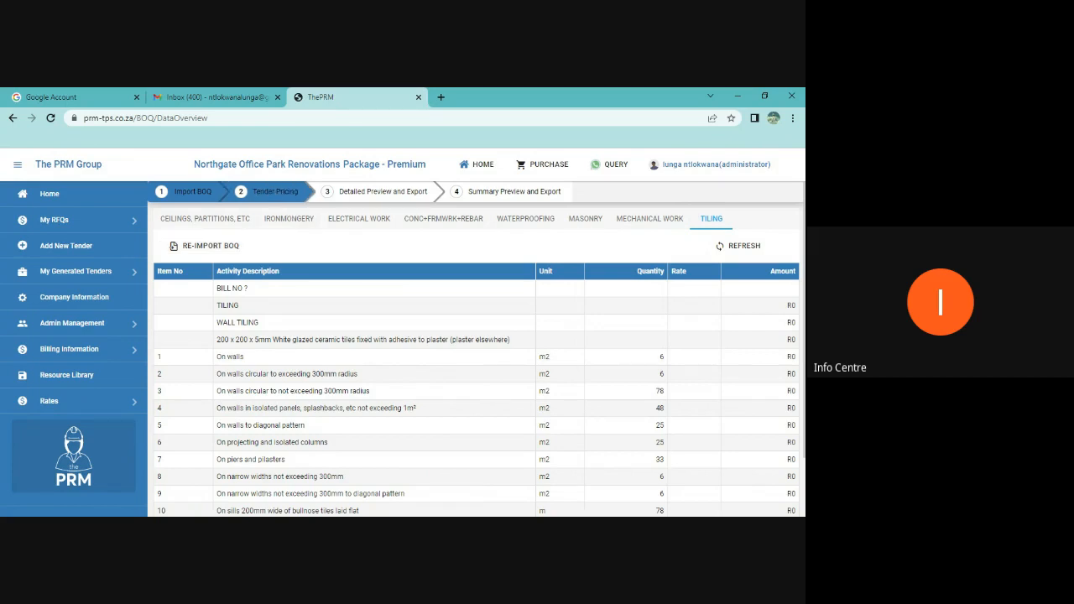
pyautogui.click(272, 193)
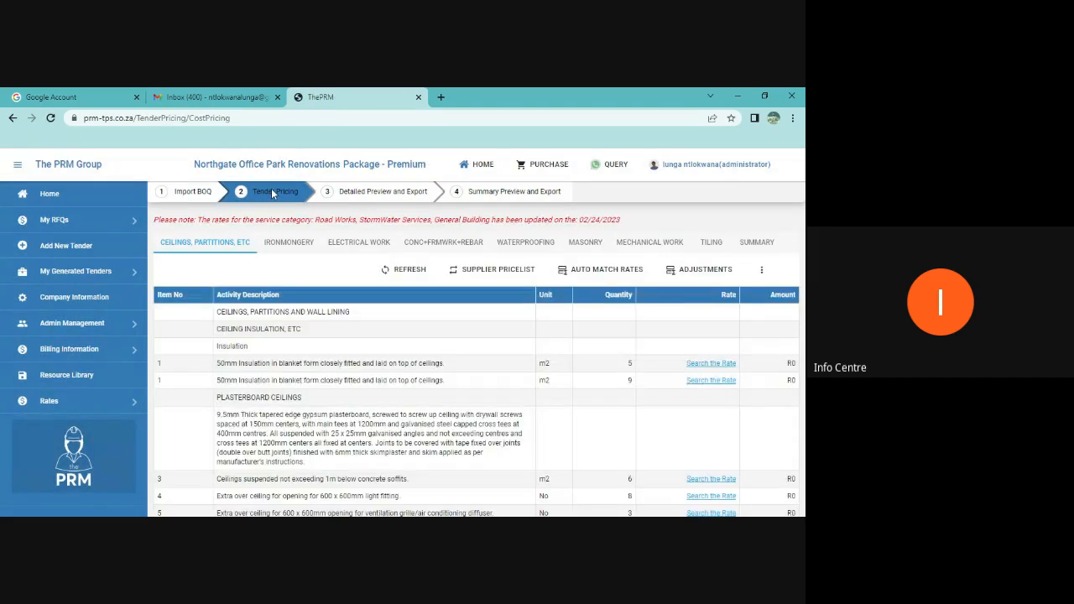
pyautogui.scroll(-1, 458, 411)
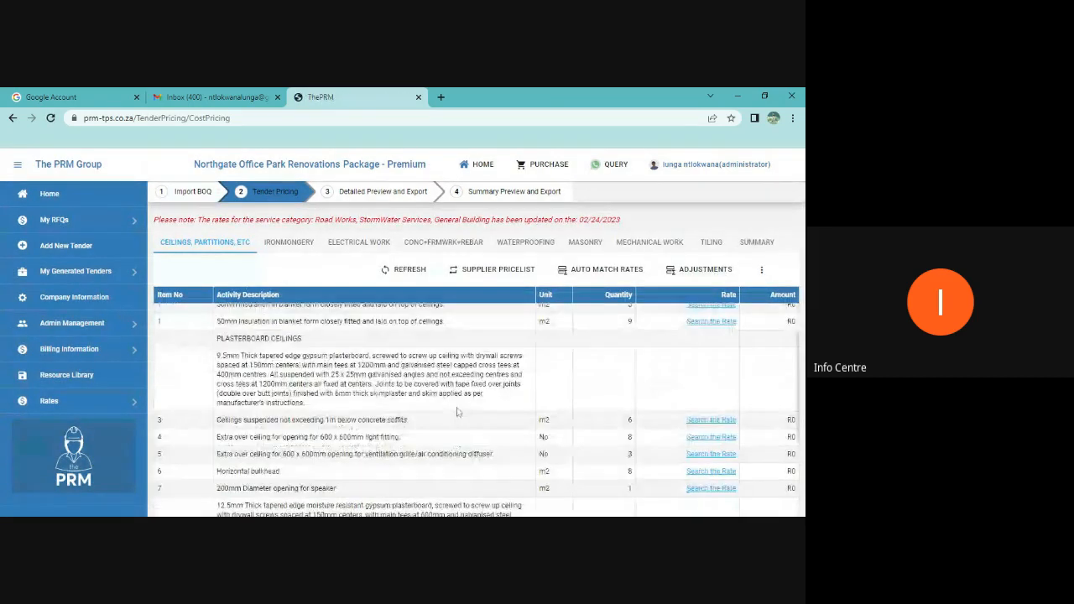
pyautogui.scroll(-1, 458, 412)
pyautogui.scroll(2, 457, 412)
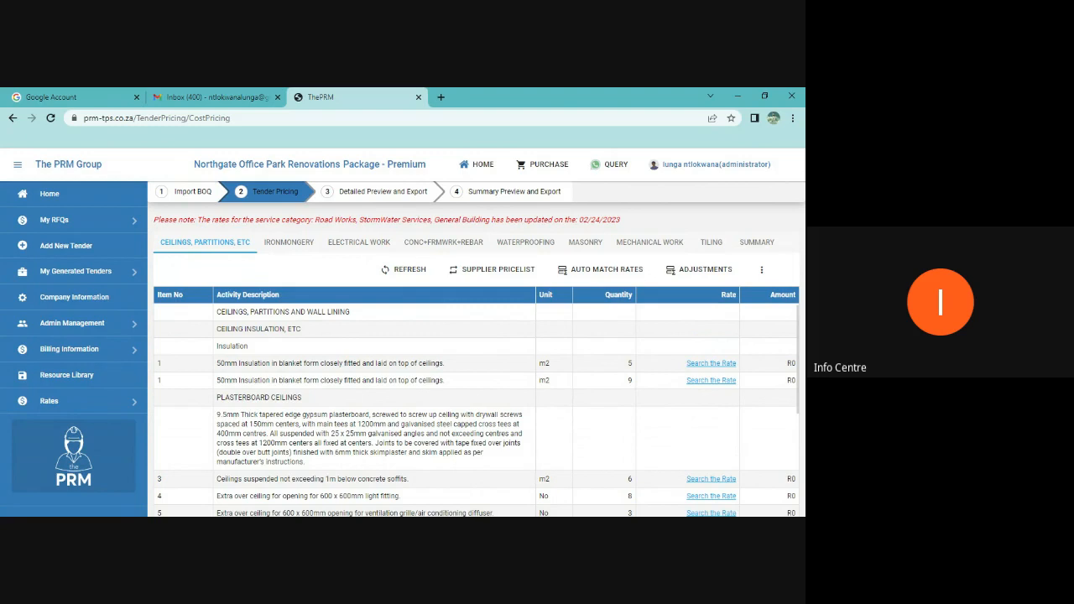
# Step: Auto-match rates for the Ceilings, Partitions, Etc sheet with the results accuracy level set to 100%
pyautogui.click(609, 277)
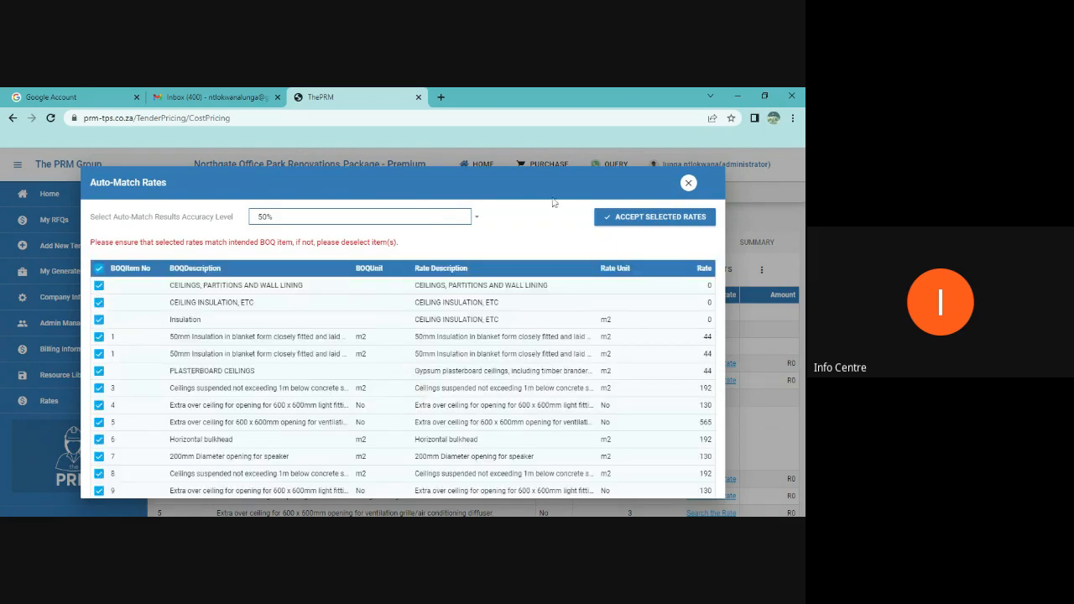
pyautogui.click(476, 219)
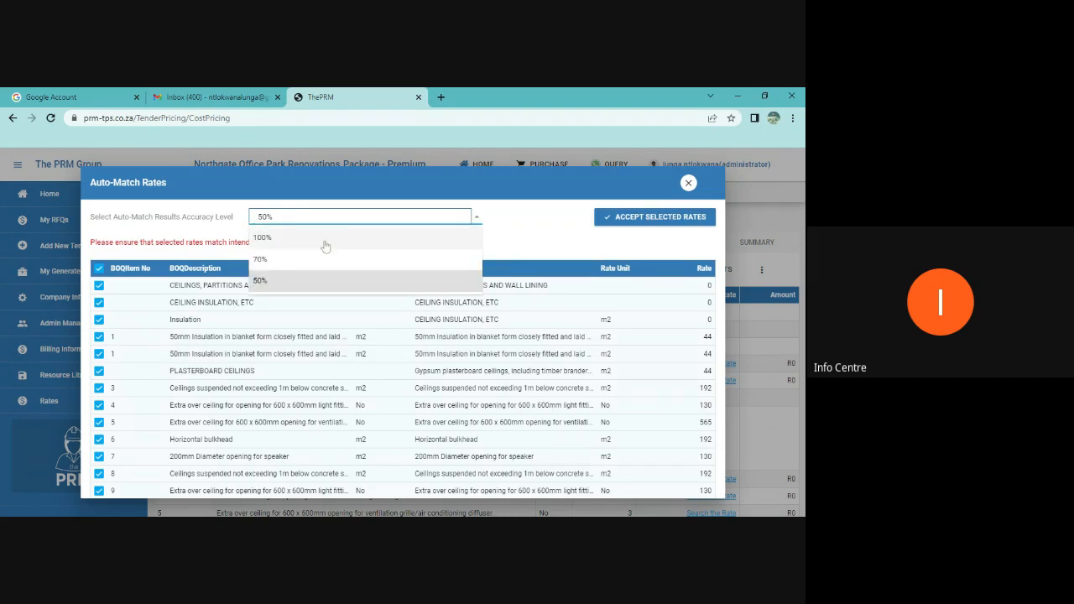
pyautogui.click(298, 240)
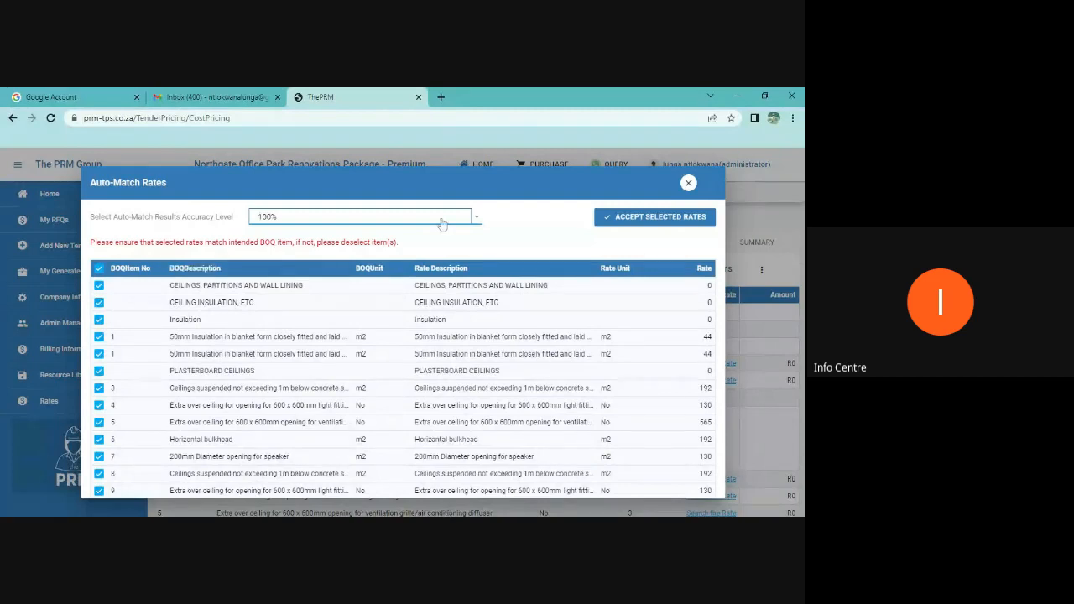
pyautogui.click(473, 218)
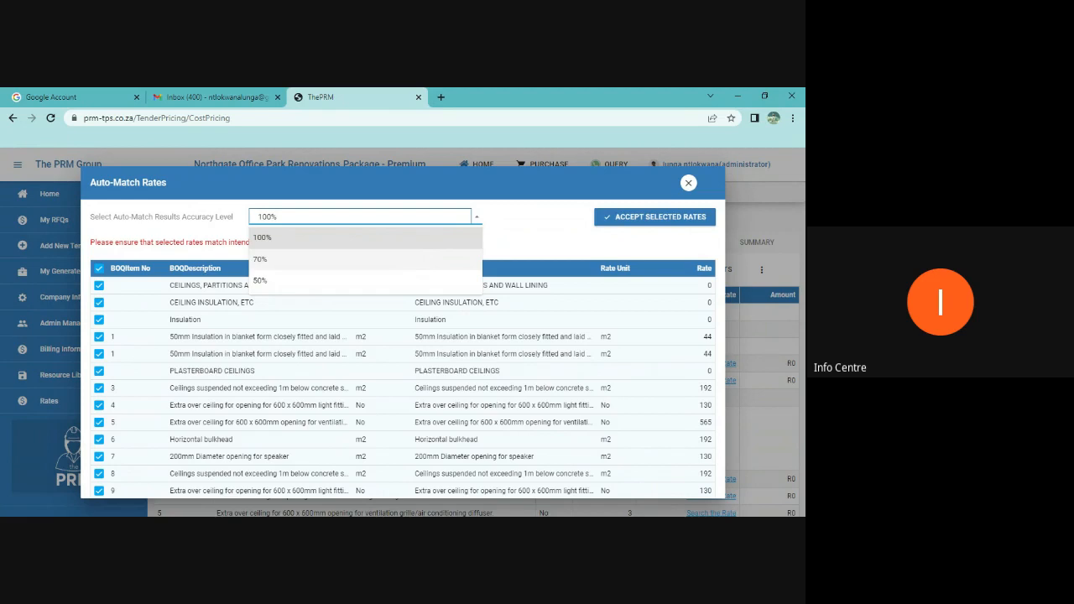
pyautogui.click(534, 217)
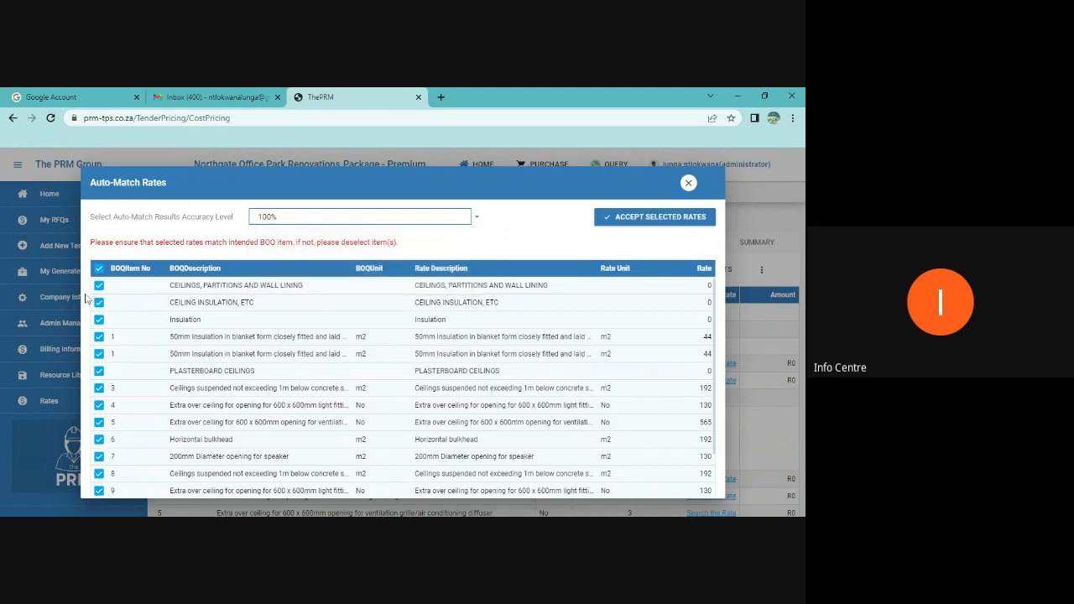
# Step: Deselect the matched heading rows CEILINGS, PARTITIONS AND WALL LINING, CEILING INSULATION, ETC and PLASTERBOARD CEILINGS
pyautogui.click(99, 286)
pyautogui.scroll(-2, 539, 379)
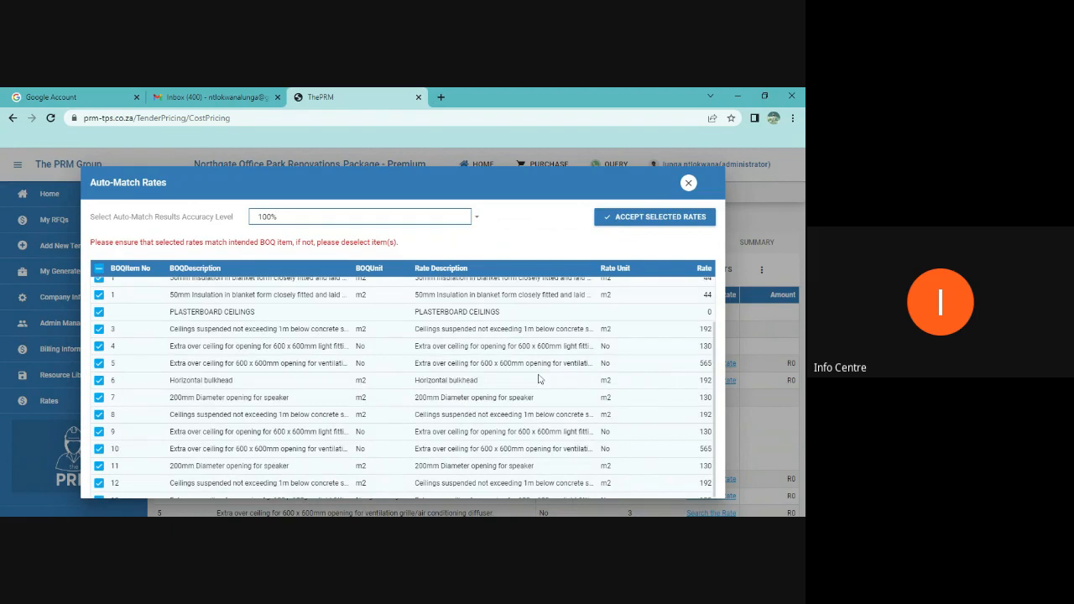
pyautogui.click(101, 313)
pyautogui.scroll(-1, 281, 361)
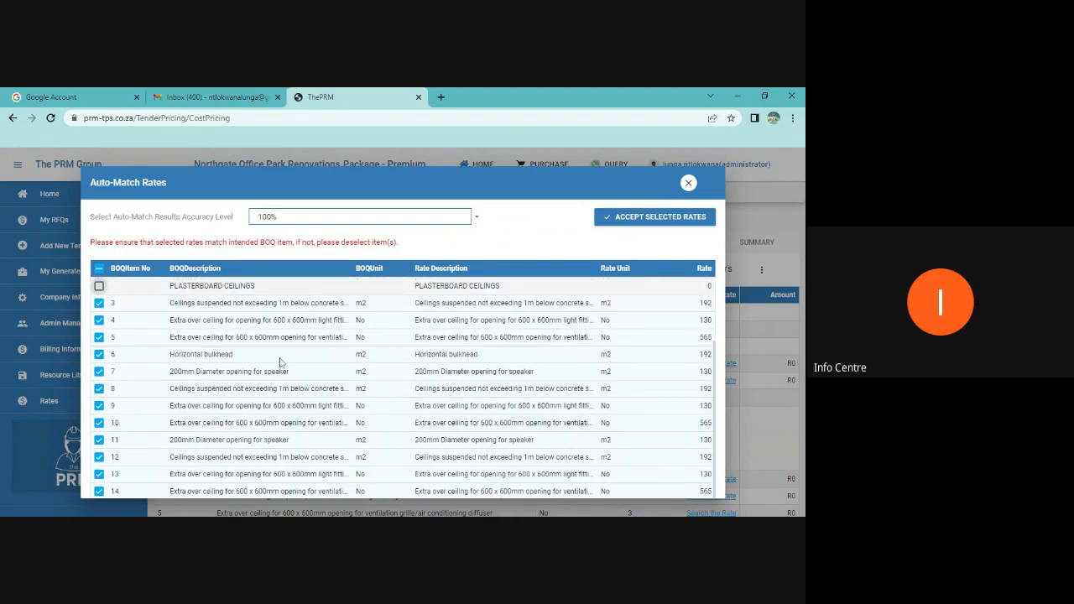
pyautogui.scroll(3, 550, 416)
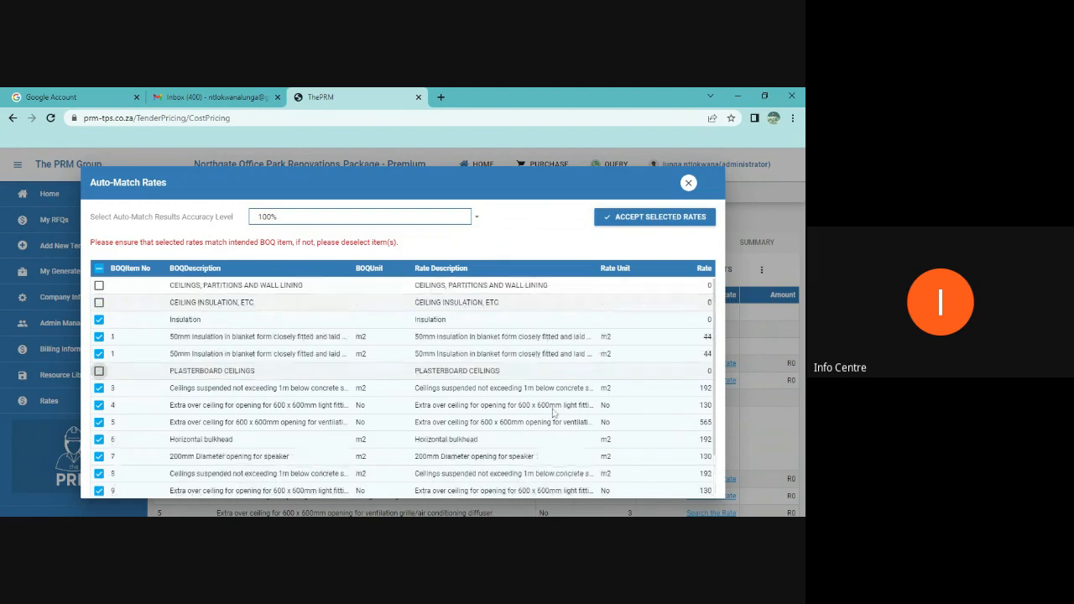
# Step: Accept the selected auto-matched rates for the Ceilings, Partitions, Etc sheet, review the priced items and save the changes
pyautogui.click(656, 222)
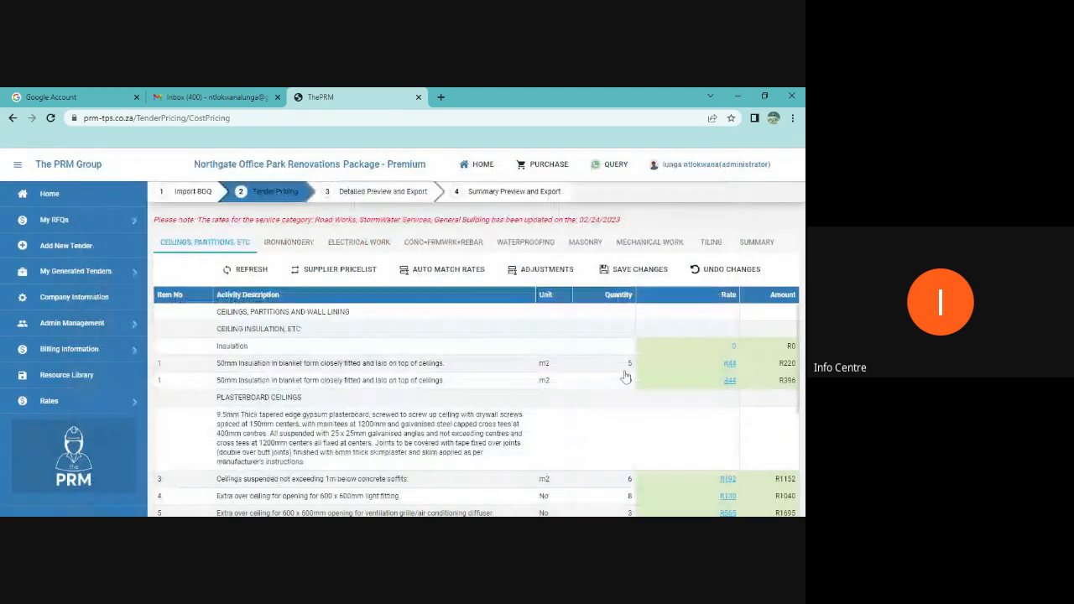
pyautogui.scroll(-5, 727, 420)
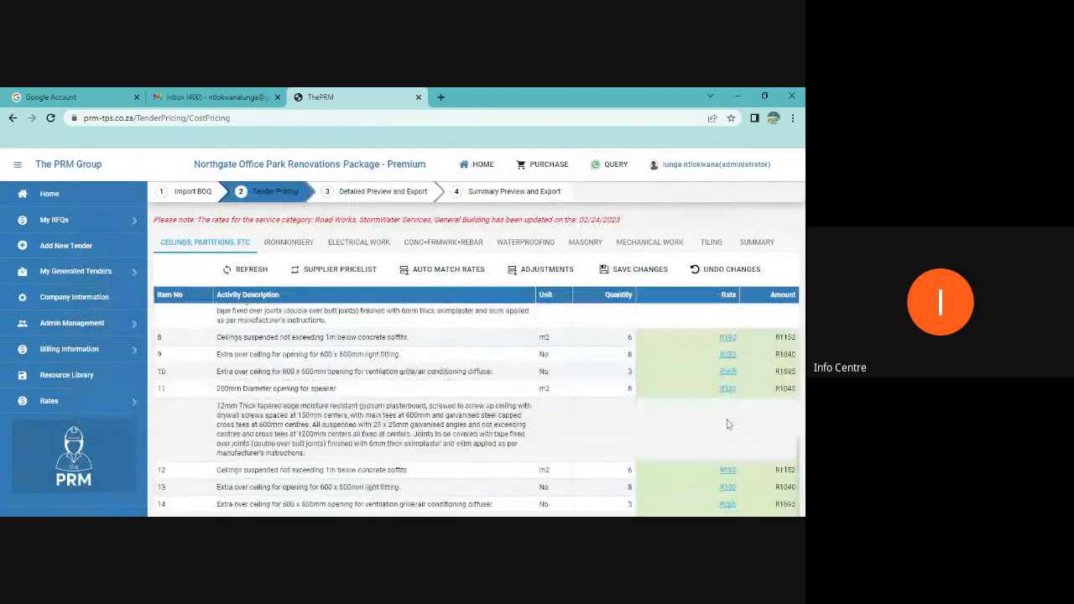
pyautogui.scroll(5, 727, 432)
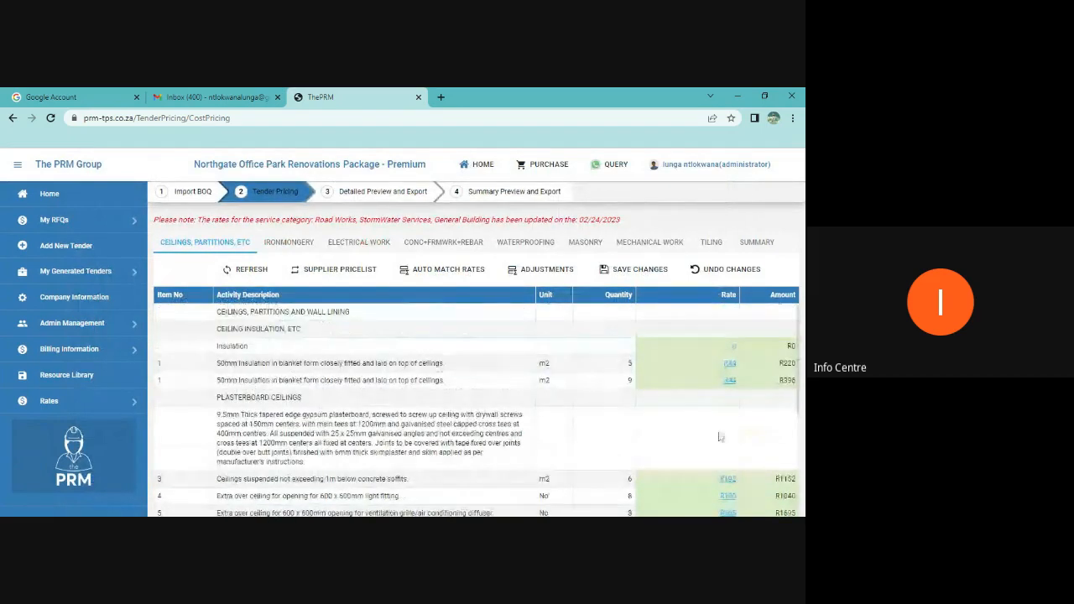
pyautogui.scroll(-5, 720, 436)
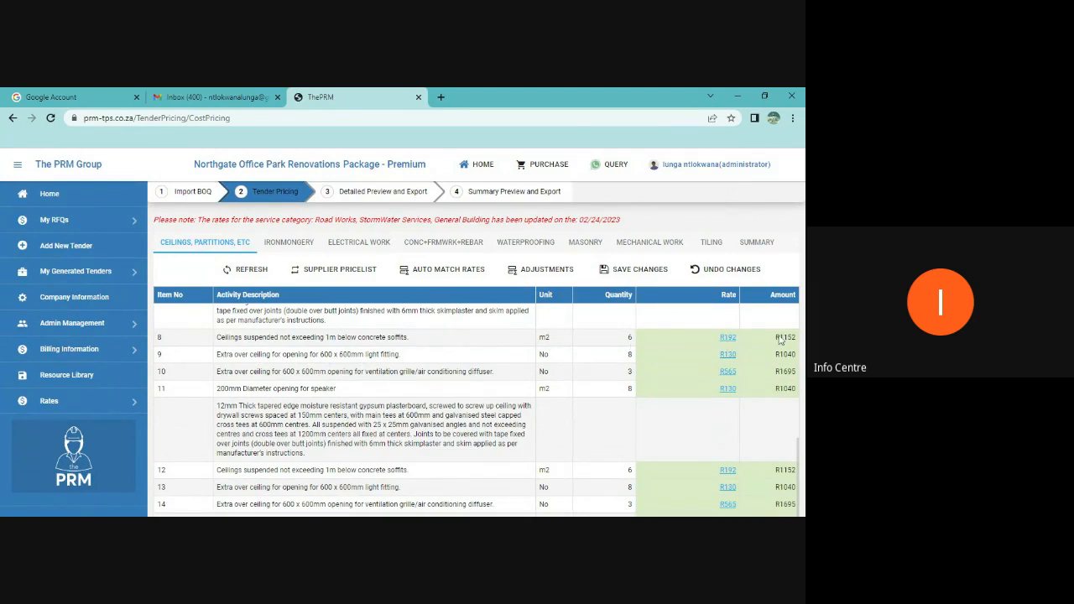
pyautogui.click(638, 270)
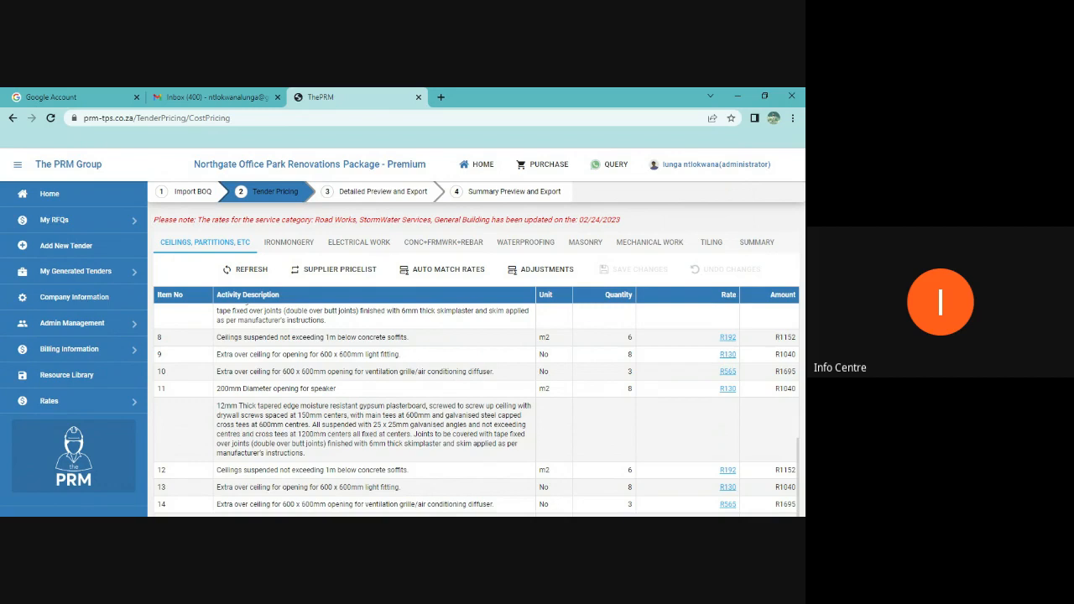
# Step: Apply cost adjustments of 0% material discount, 0% plant ownership and 15% profit margin to the Ceilings, Partitions, Etc sheet, and check the adjusted rates
pyautogui.click(544, 269)
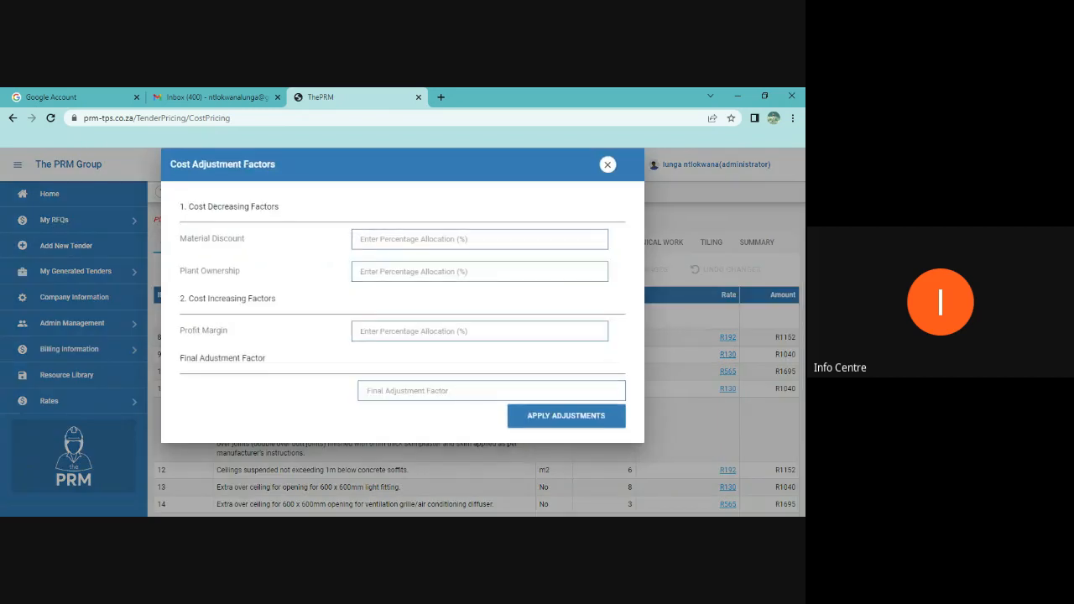
pyautogui.click(382, 245)
pyautogui.write('0')
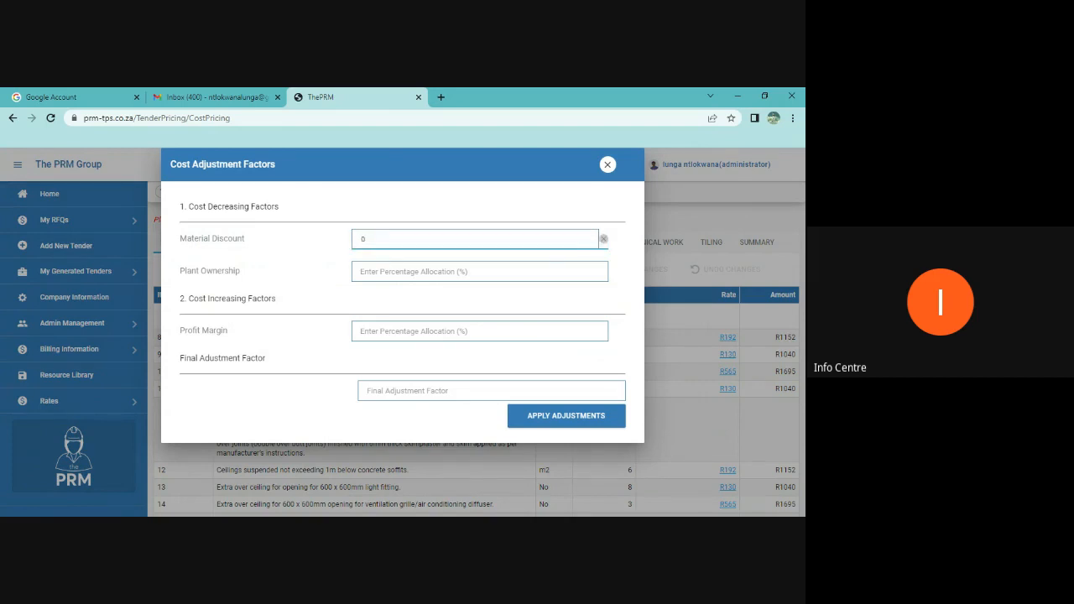
pyautogui.press('Tab')
pyautogui.write('0')
pyautogui.press('Tab')
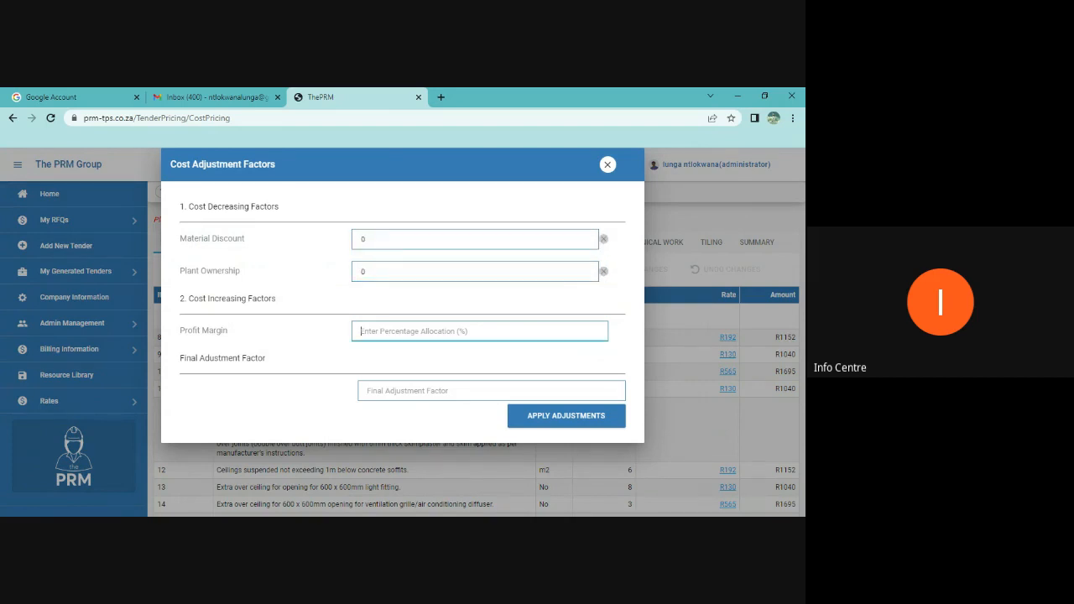
pyautogui.write('15')
pyautogui.click(327, 351)
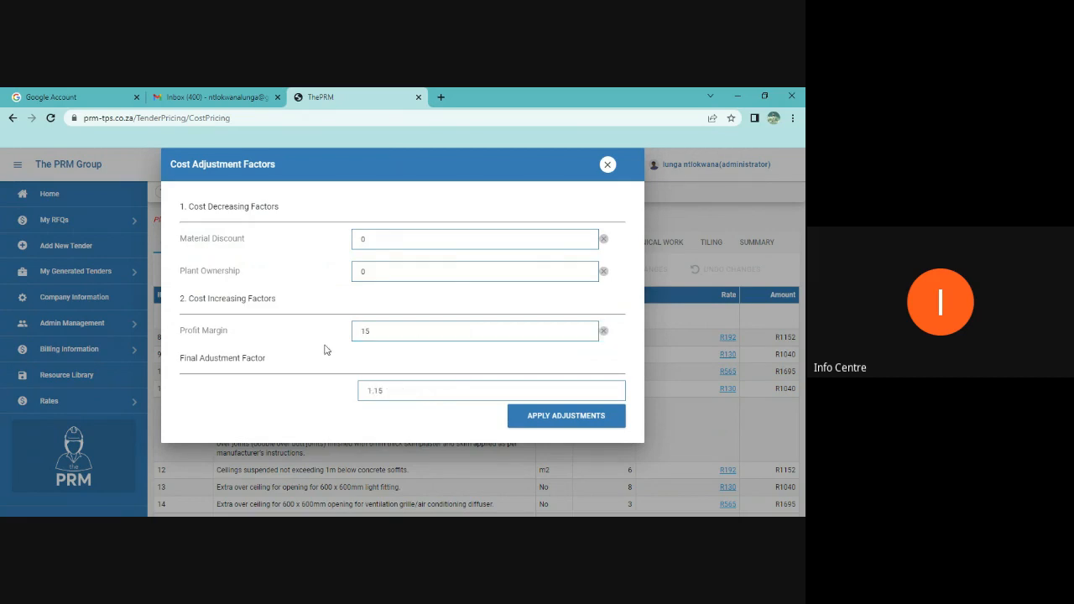
pyautogui.click(554, 420)
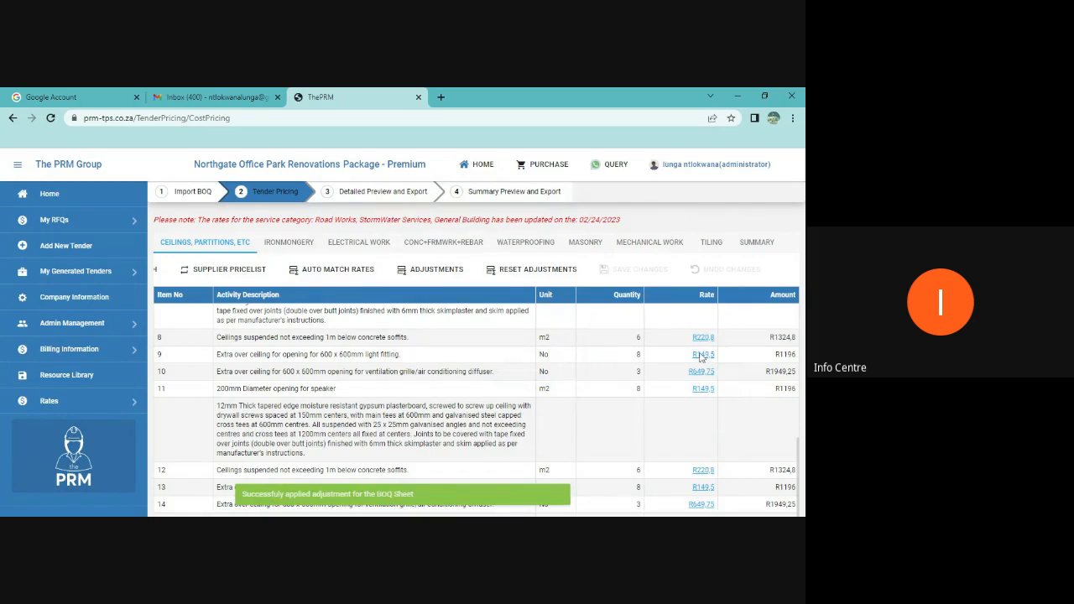
pyautogui.scroll(-3, 697, 395)
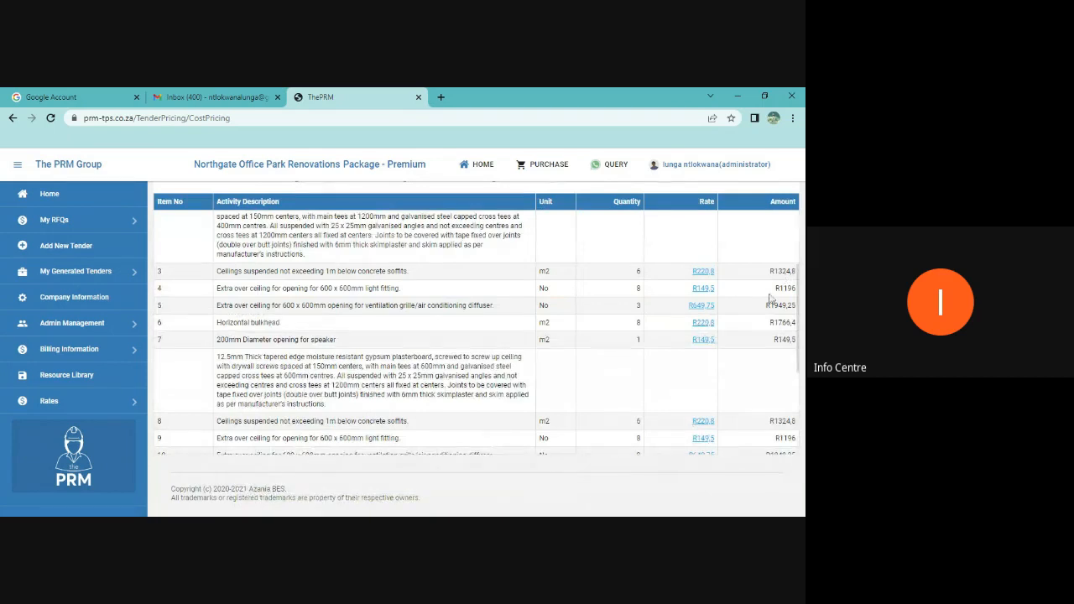
pyautogui.scroll(3, 770, 298)
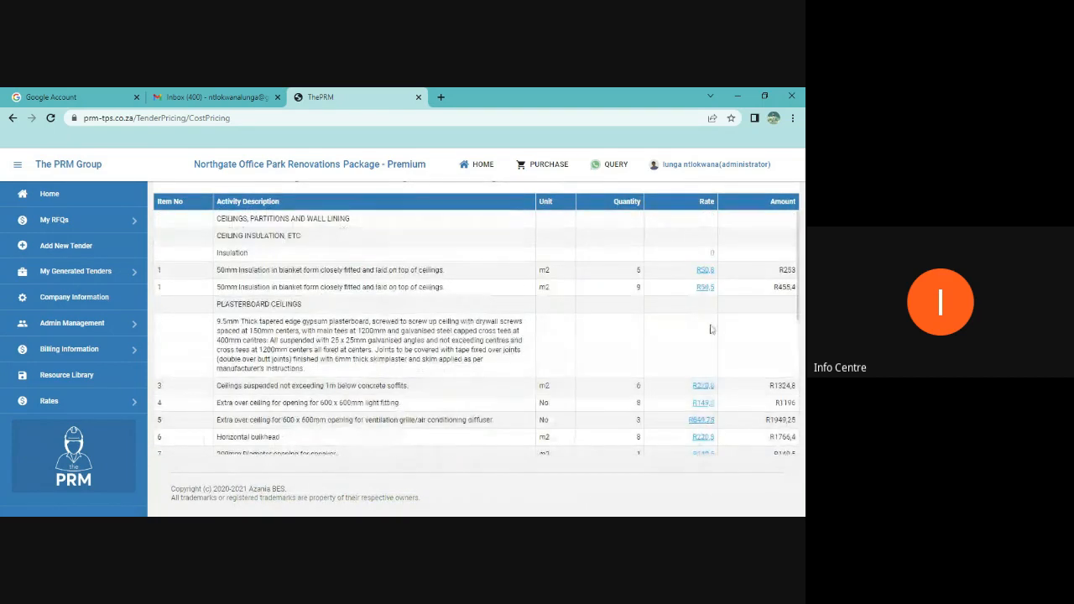
pyautogui.scroll(1, 716, 370)
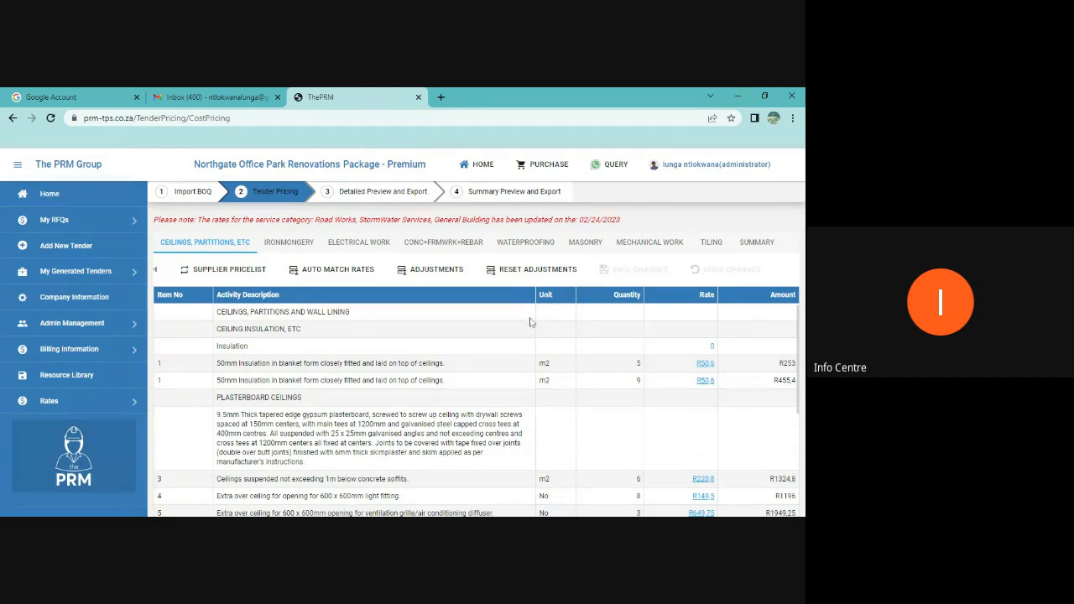
# Step: Auto-match the Ironmongery sheet at 100% accuracy, selecting all matches except the heading rows IRONMONGERY and HINGES, BOLTS, ETC
pyautogui.click(290, 243)
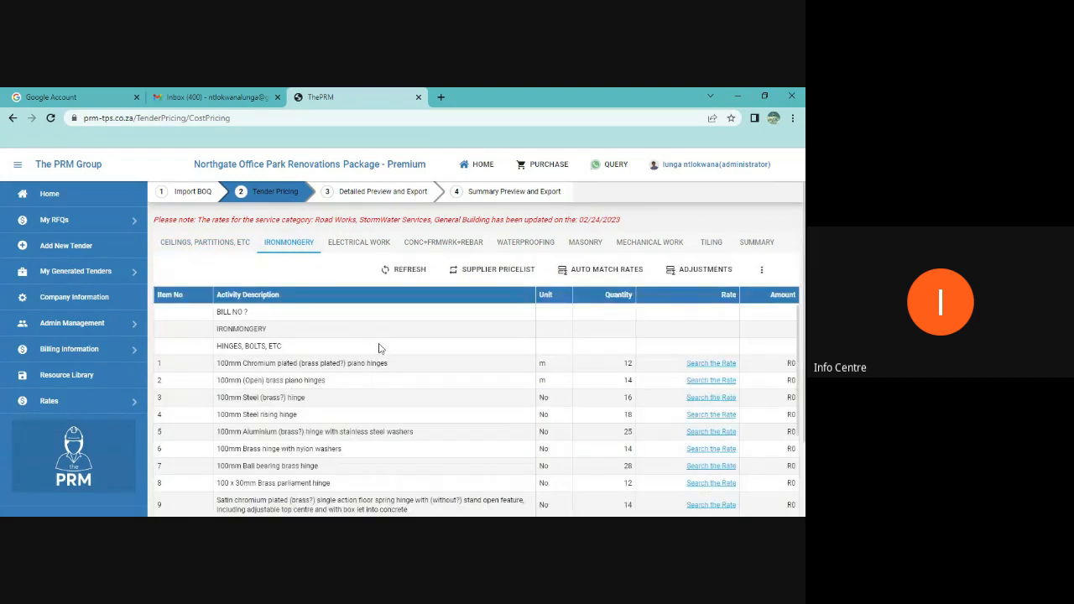
pyautogui.click(609, 271)
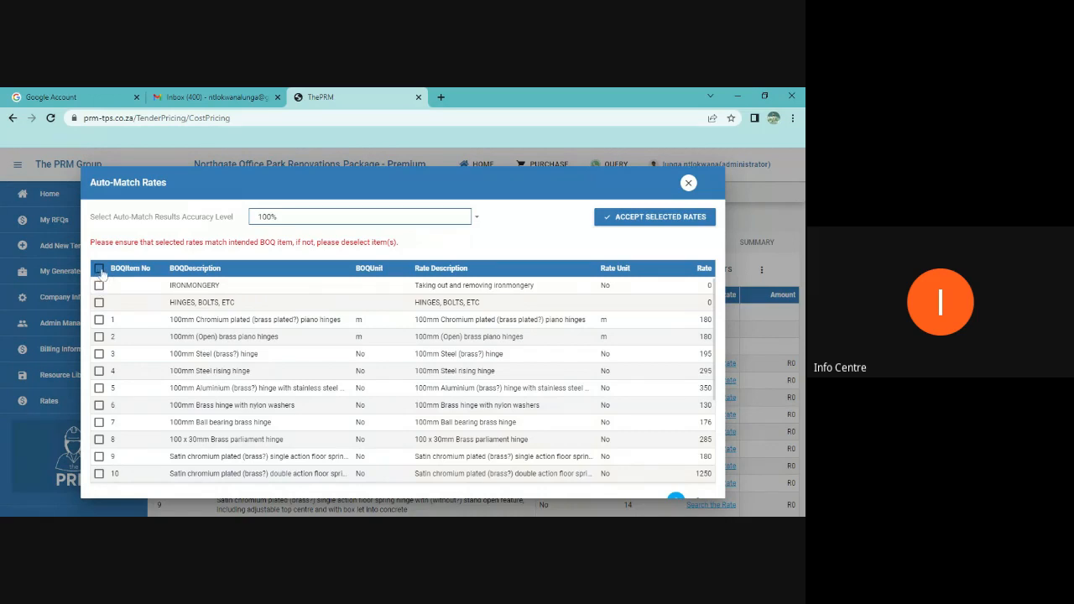
pyautogui.click(99, 269)
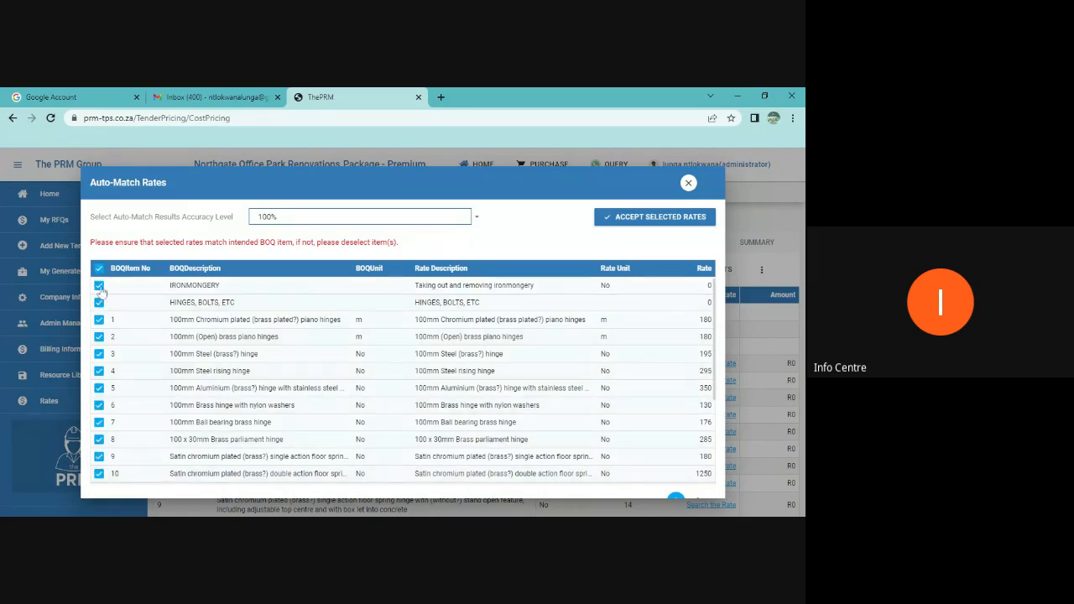
pyautogui.click(99, 287)
pyautogui.click(99, 303)
pyautogui.scroll(-3, 332, 408)
pyautogui.scroll(3, 334, 407)
pyautogui.scroll(-1, 525, 420)
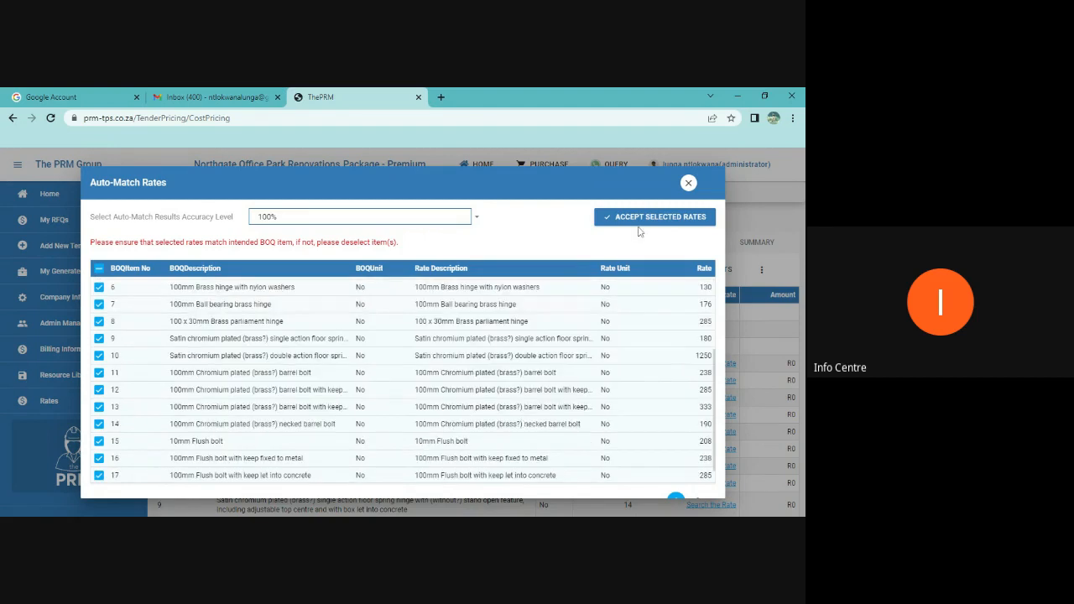
# Step: Check the second page of Ironmongery matches, accept the selected rates and save the changes
pyautogui.click(697, 501)
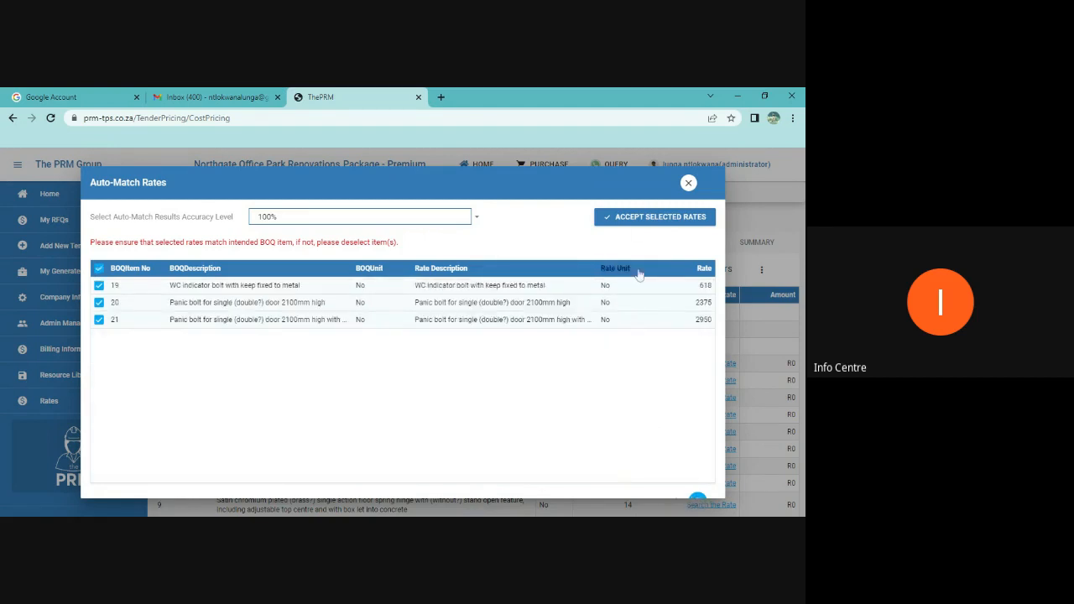
pyautogui.click(643, 219)
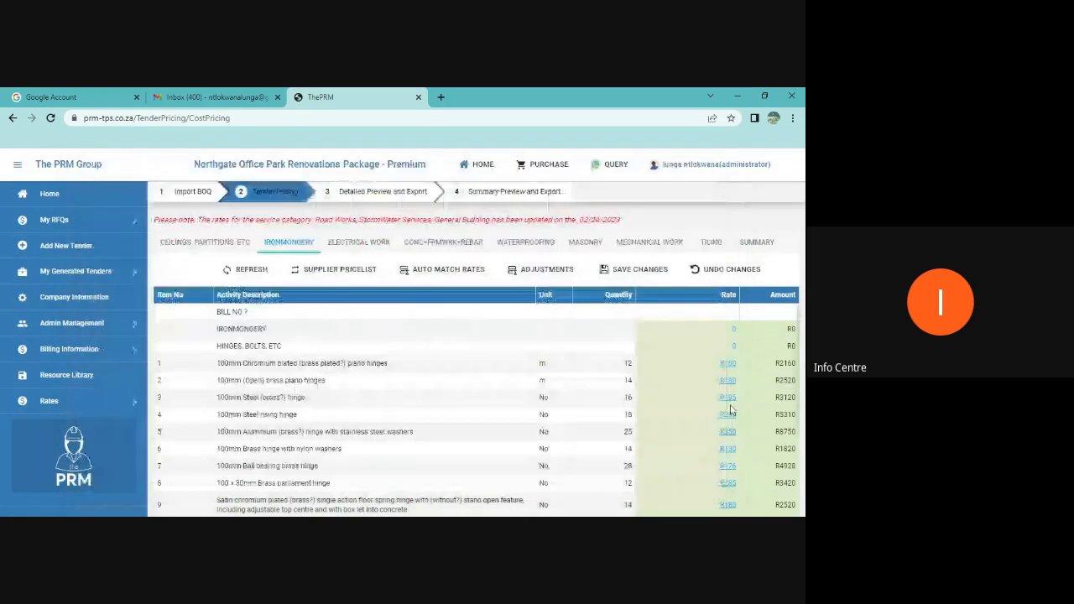
pyautogui.scroll(-3, 730, 409)
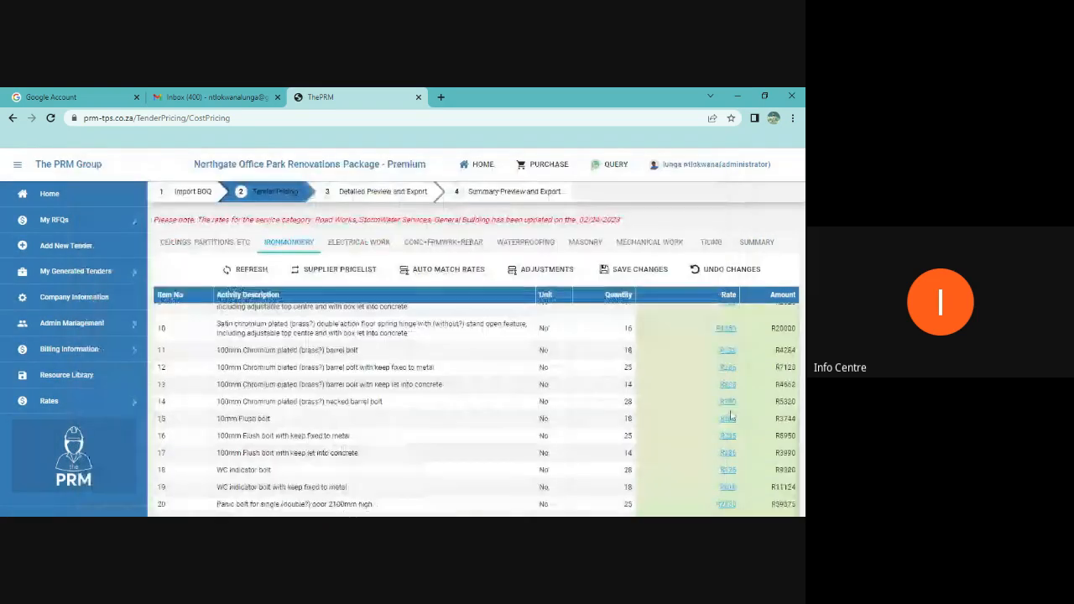
pyautogui.click(663, 276)
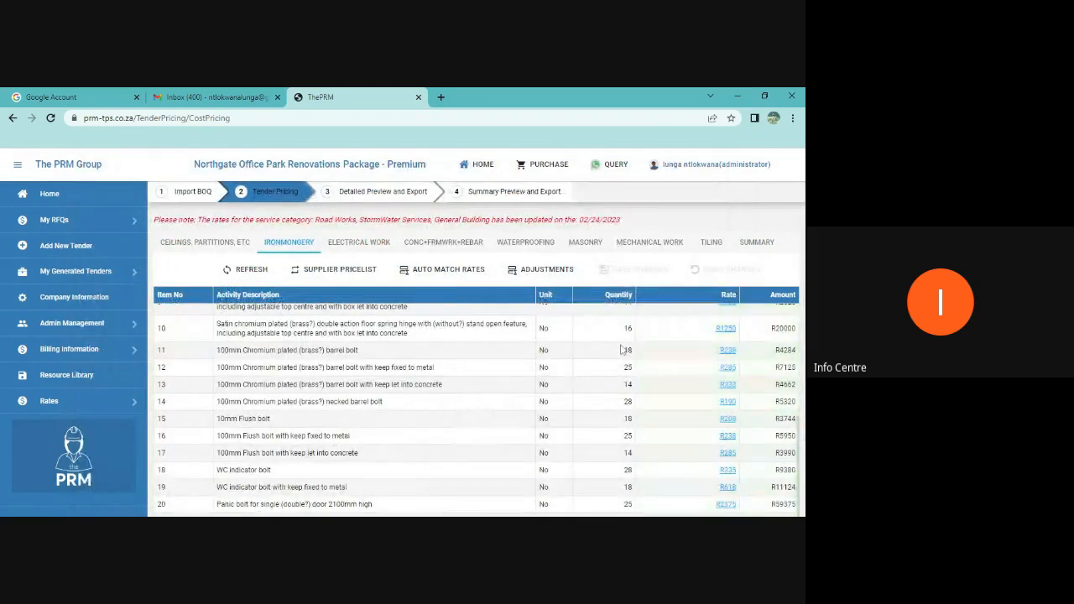
# Step: Apply cost adjustments of 10% material discount, 0% plant ownership and 17% profit margin to the Ironmongery sheet, and check the adjusted rates
pyautogui.click(537, 270)
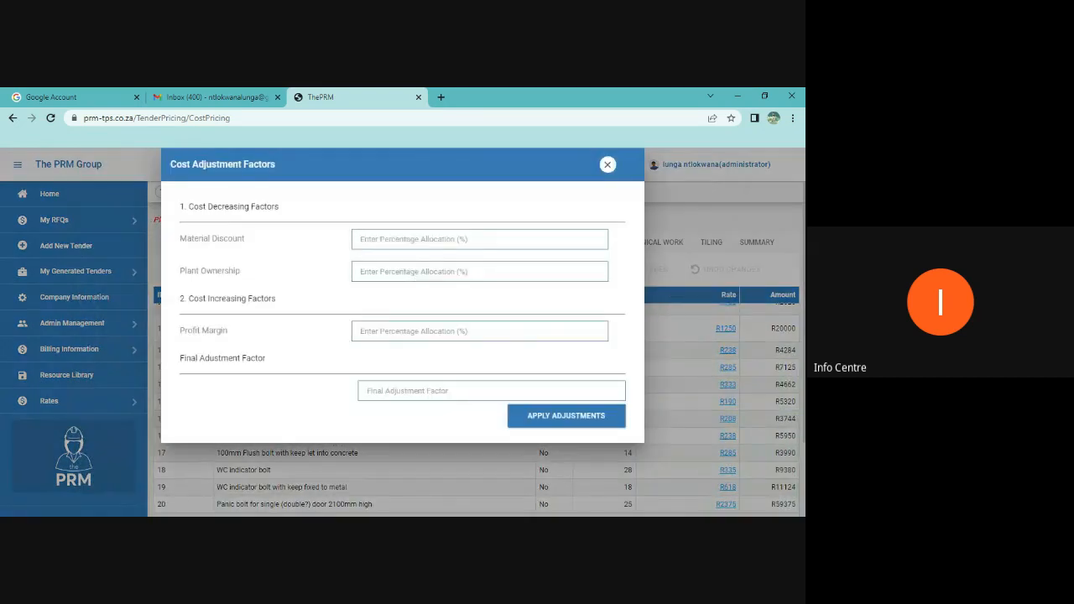
pyautogui.write('0')
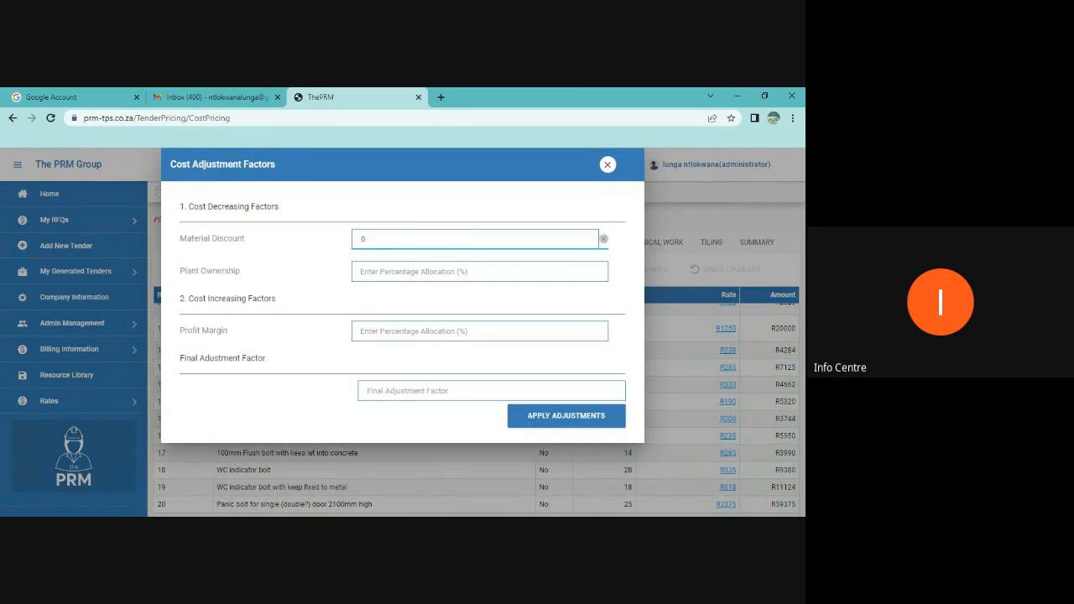
pyautogui.press('BackSpace')
pyautogui.write('10')
pyautogui.press('Tab')
pyautogui.write('0')
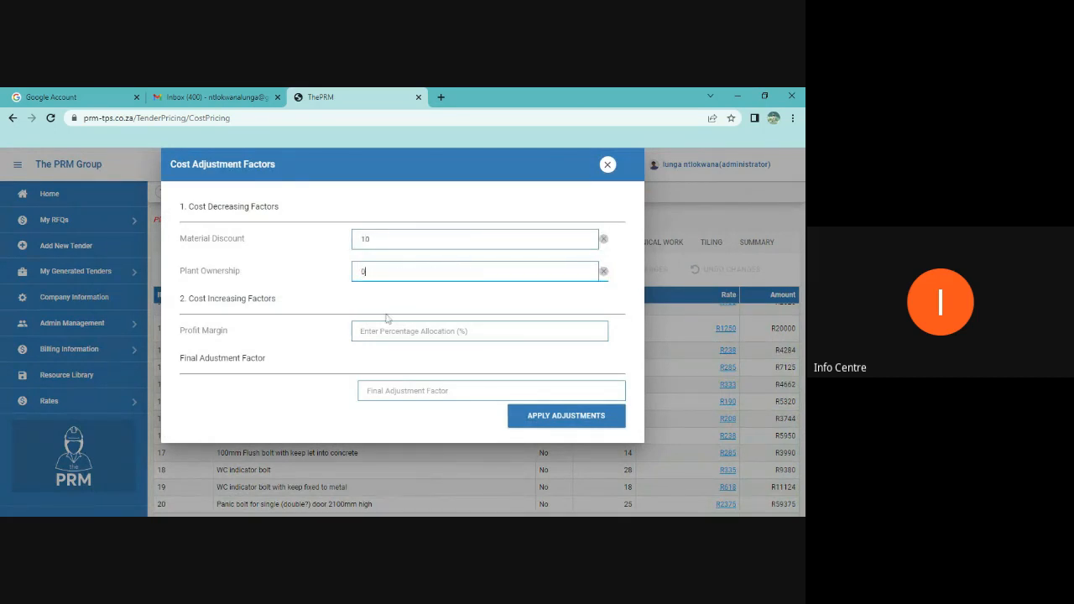
pyautogui.press('Tab')
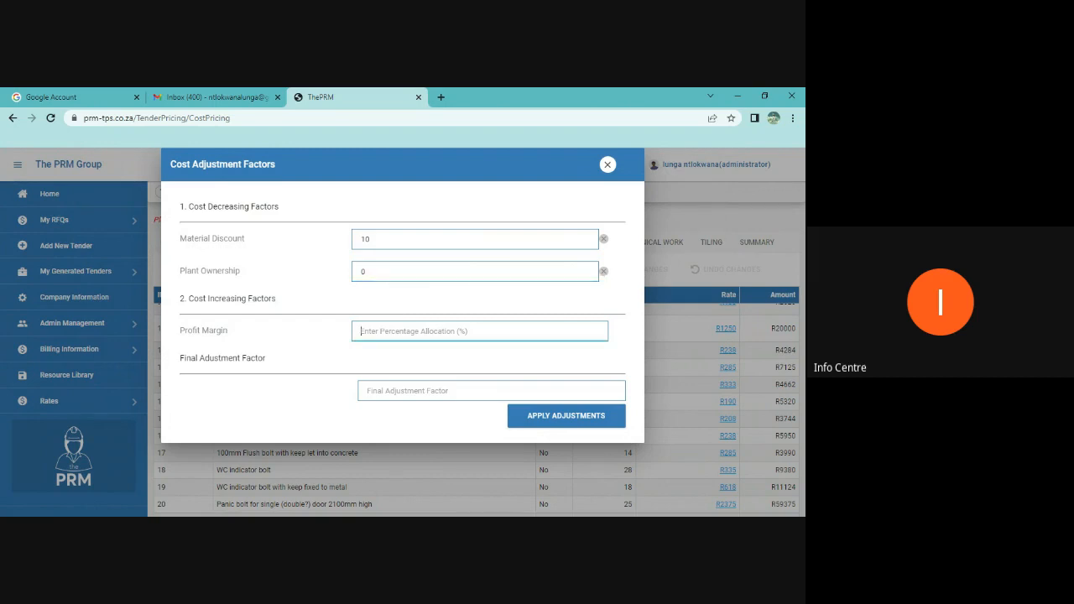
pyautogui.write('10')
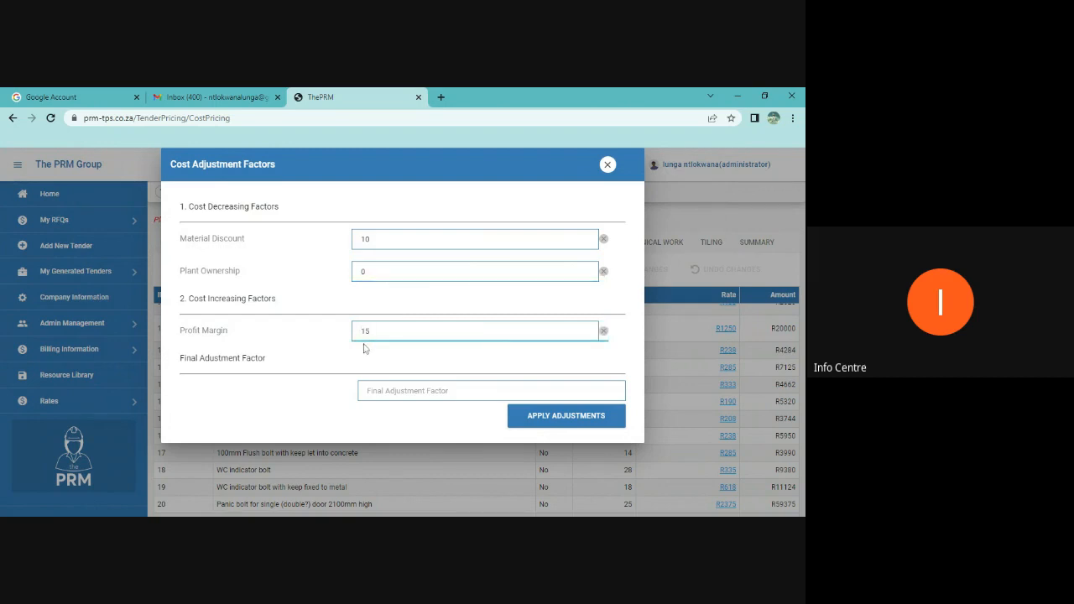
pyautogui.press('BackSpace')
pyautogui.press('BackSpace')
pyautogui.write('17')
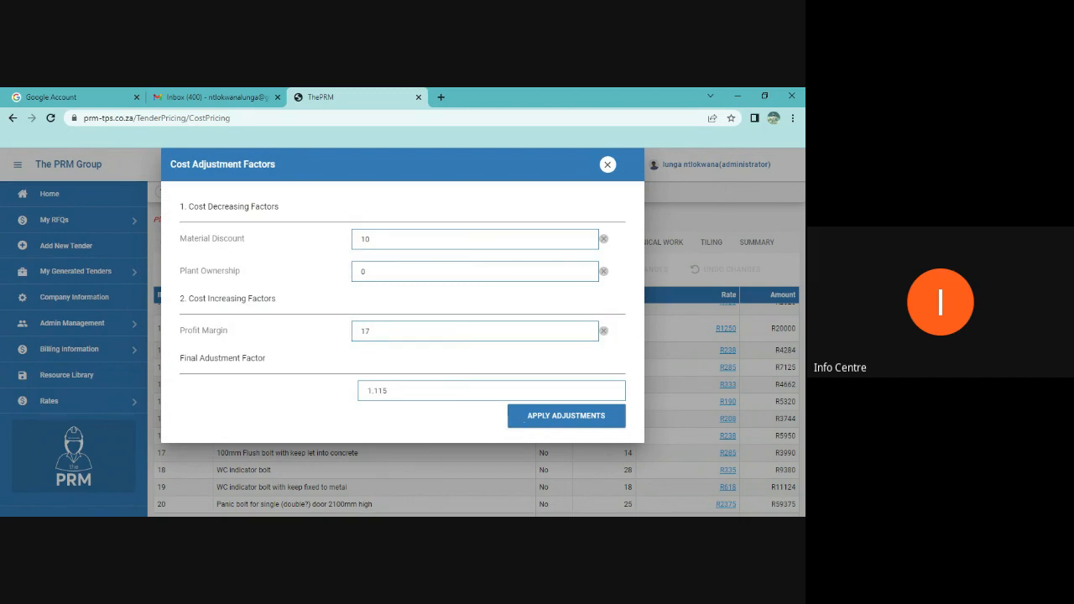
pyautogui.click(570, 422)
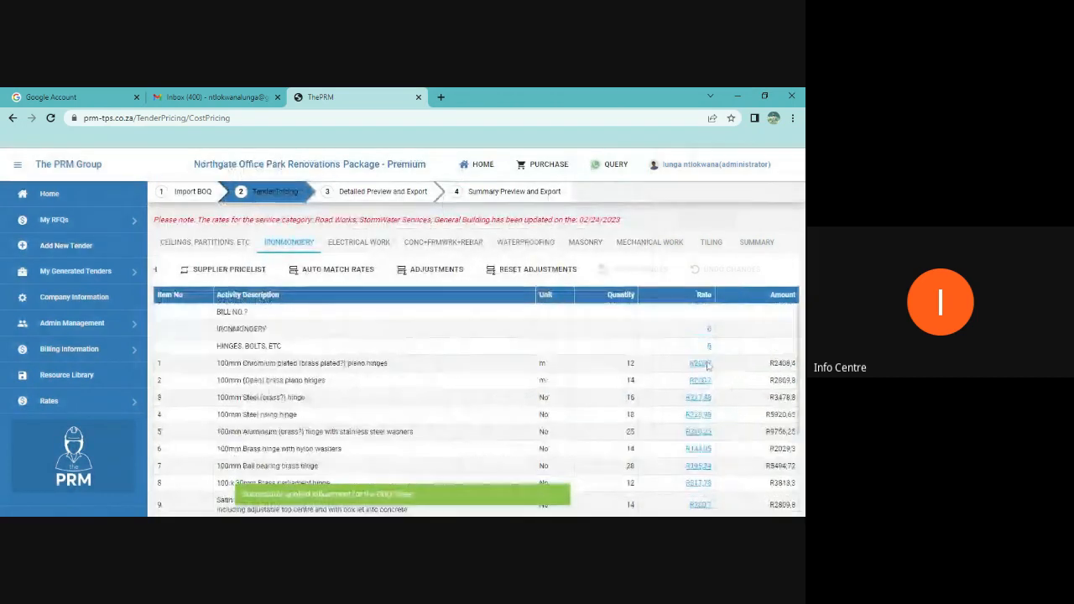
pyautogui.scroll(-5, 707, 369)
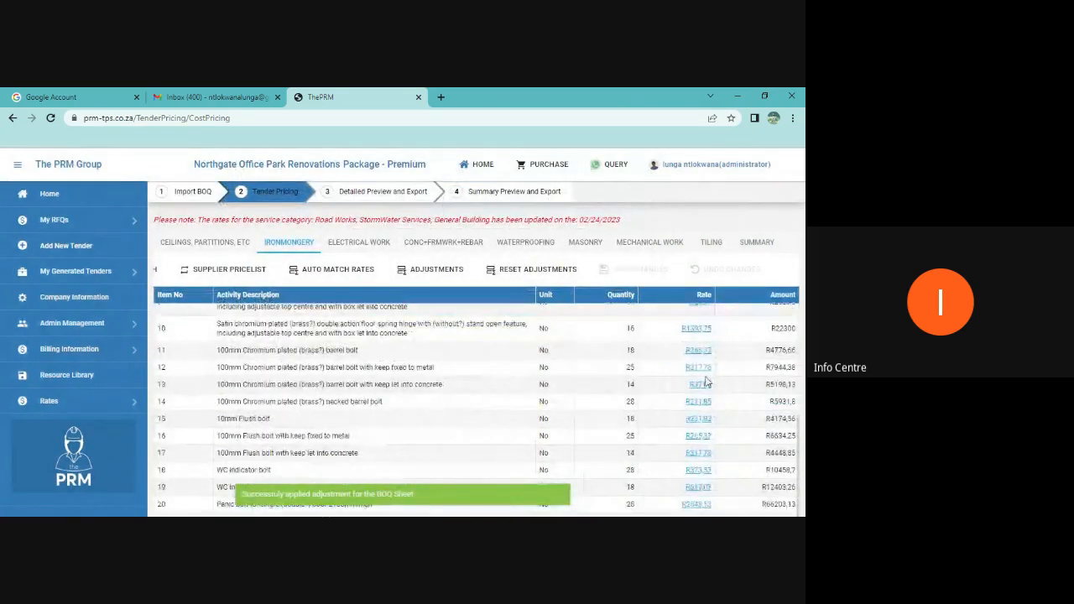
pyautogui.scroll(-5, 708, 383)
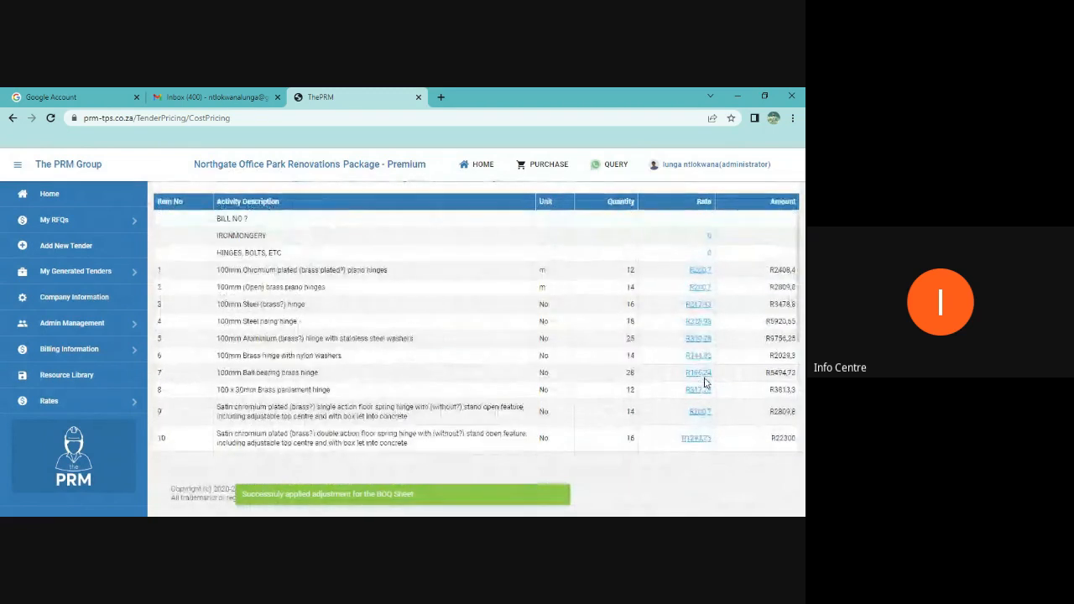
pyautogui.scroll(3, 706, 383)
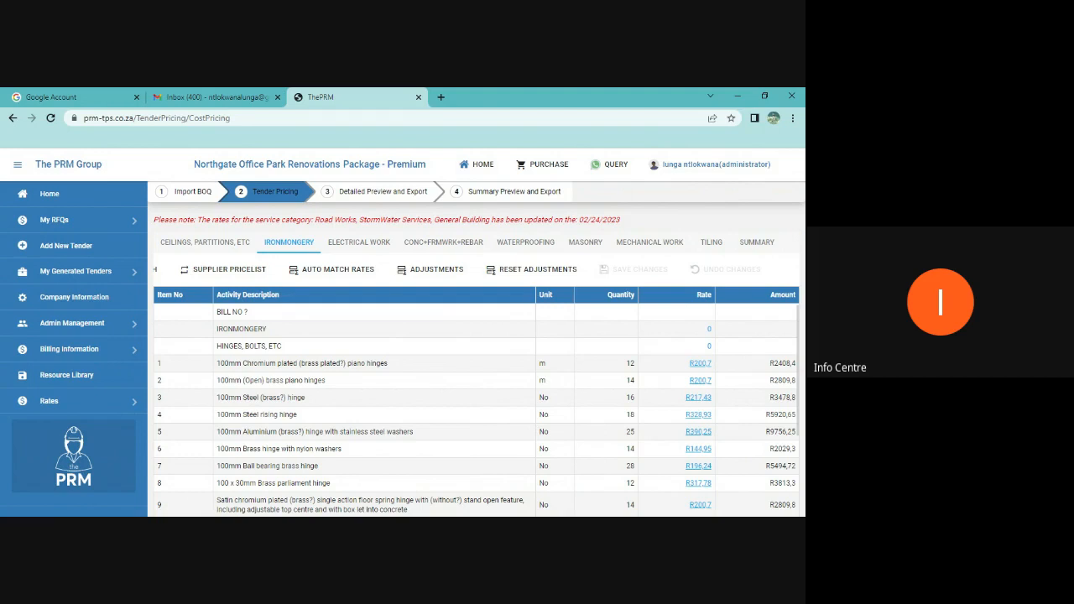
# Step: Auto-match the Electrical Work sheet at 100% accuracy, select all the matches and look through the matched rates
pyautogui.click(350, 245)
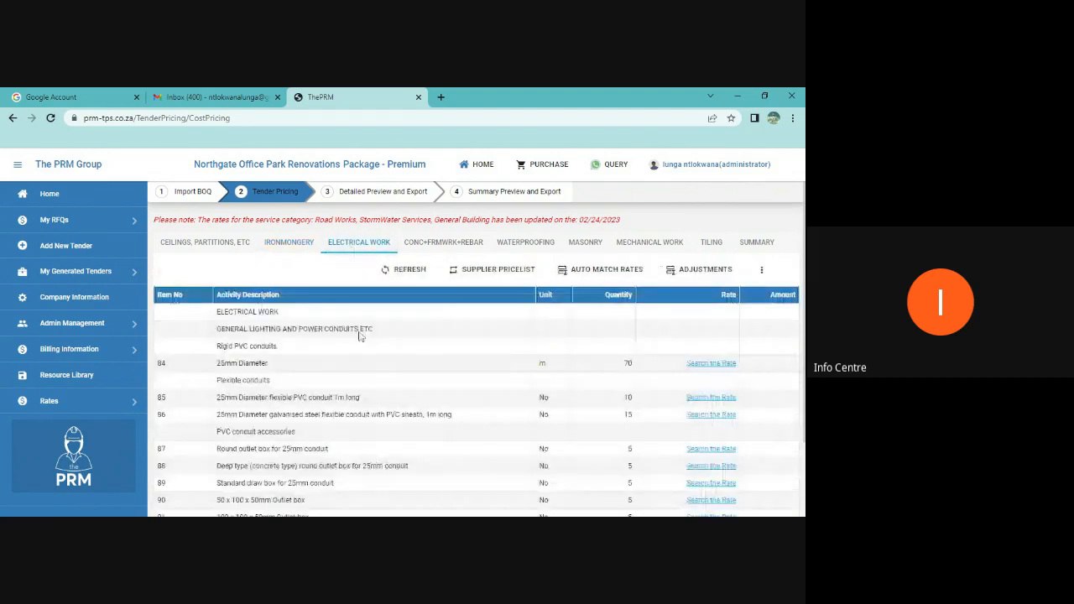
pyautogui.click(601, 269)
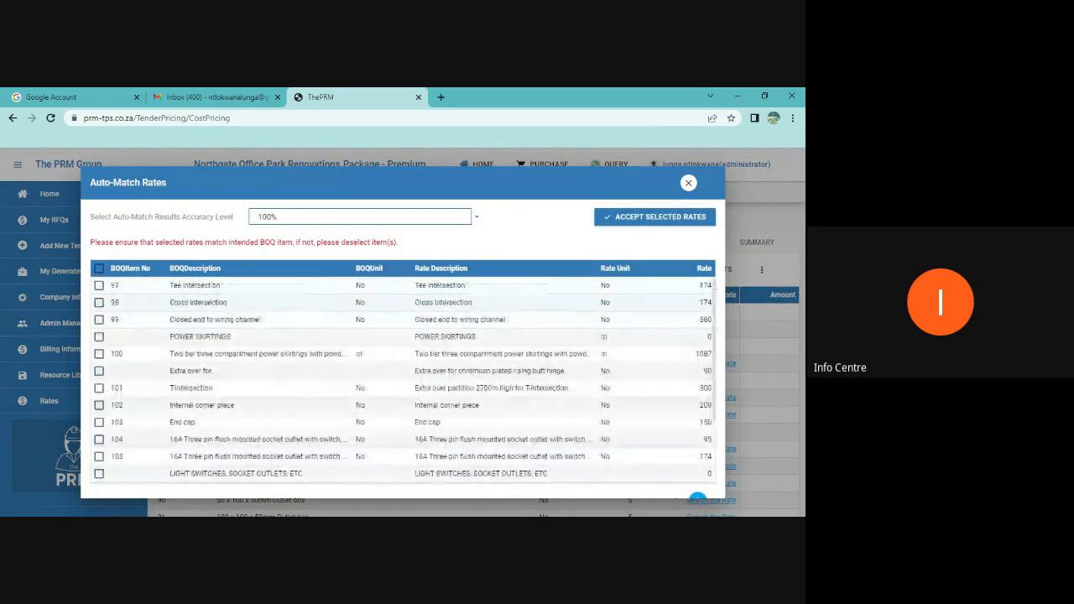
pyautogui.click(99, 269)
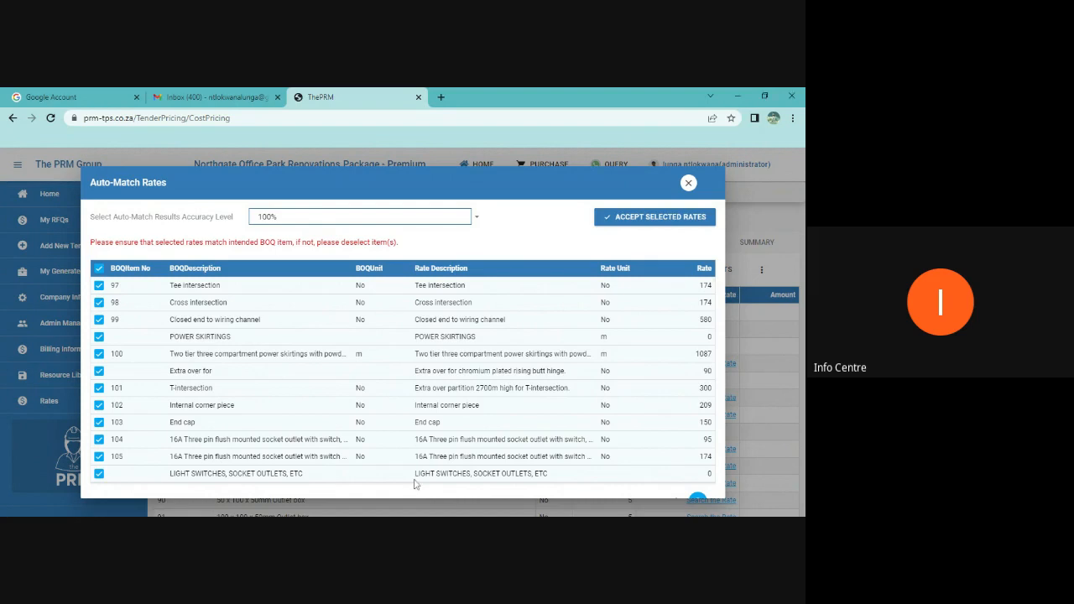
pyautogui.scroll(-2, 422, 412)
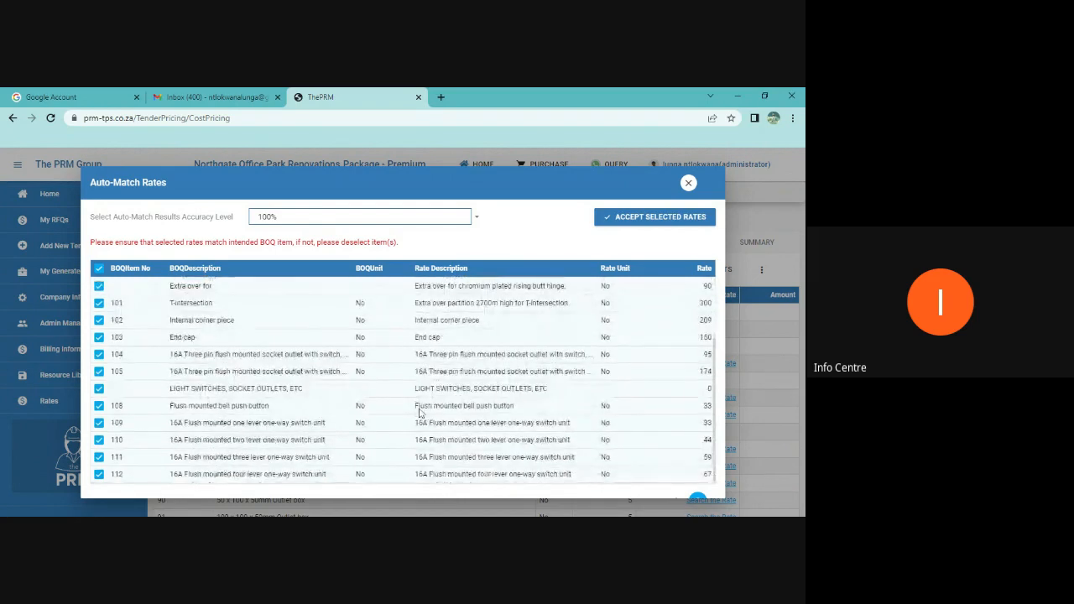
pyautogui.scroll(2, 420, 412)
# Step: Accept the selected Electrical Work rates, check them in the sheet and save the changes
pyautogui.click(625, 219)
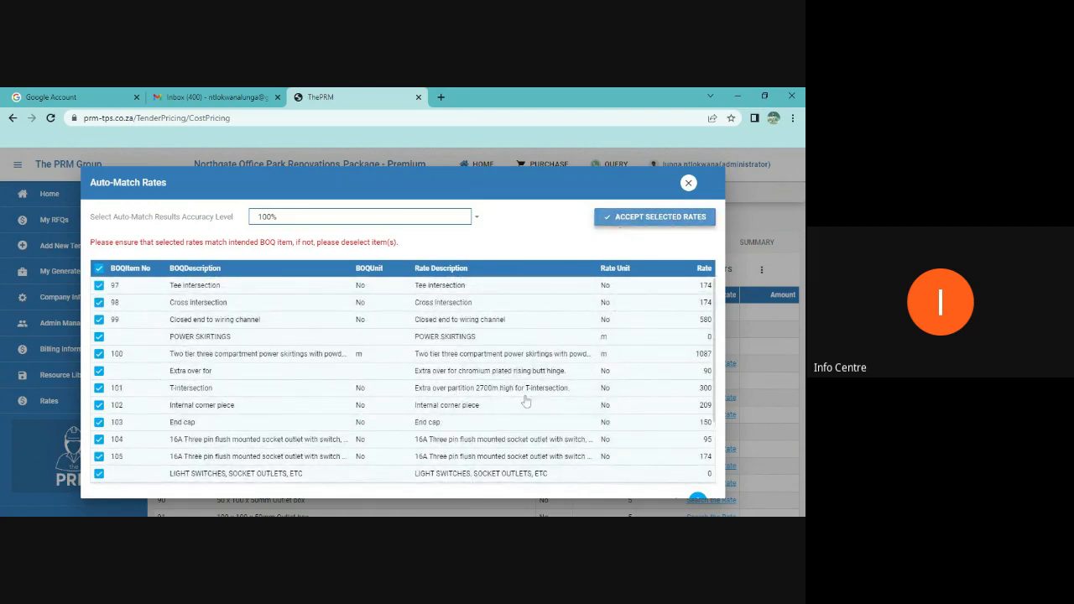
pyautogui.scroll(-5, 528, 401)
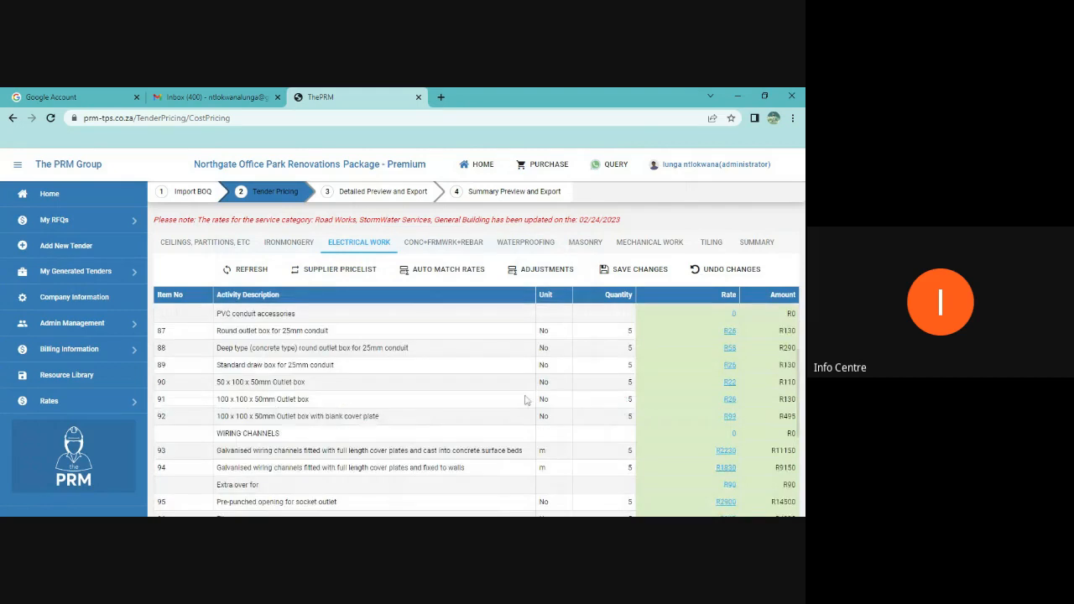
pyautogui.click(608, 268)
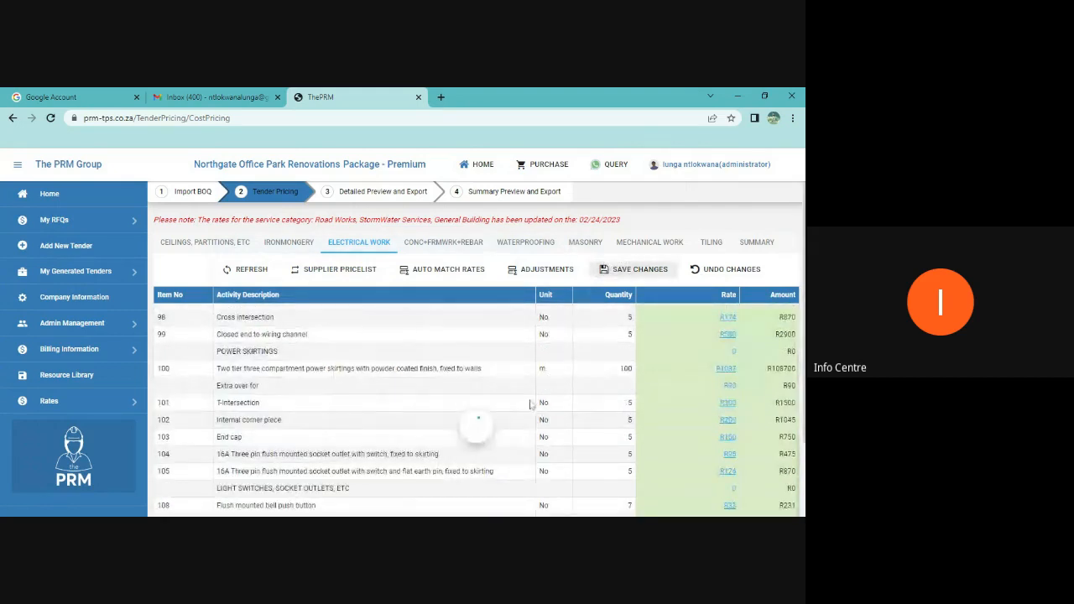
pyautogui.click(445, 271)
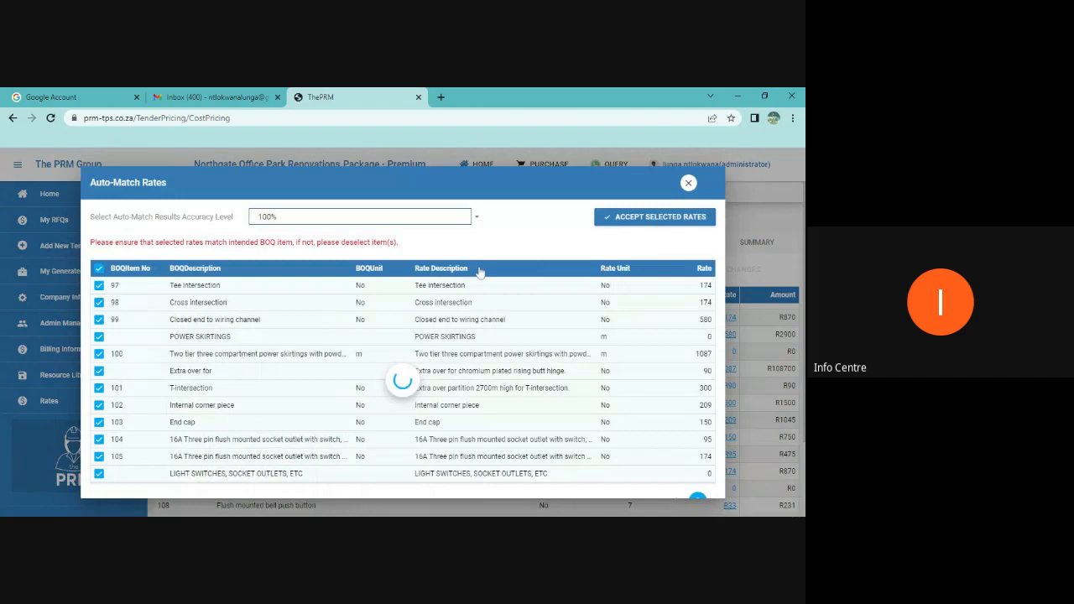
pyautogui.click(688, 183)
pyautogui.click(529, 270)
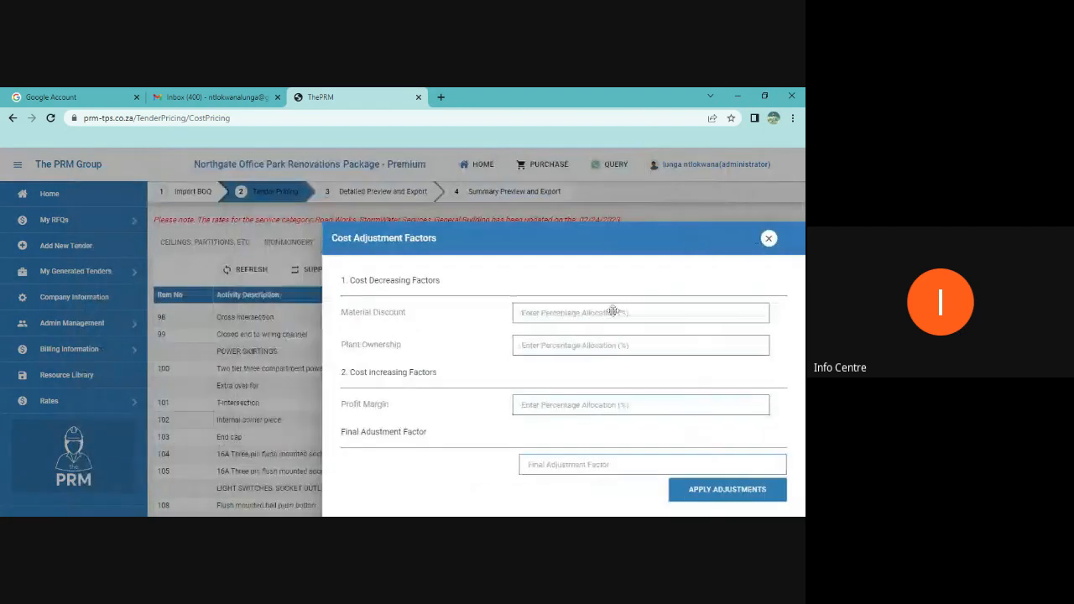
pyautogui.moveTo(442, 237); pyautogui.dragTo(281, 237)
pyautogui.click(530, 237)
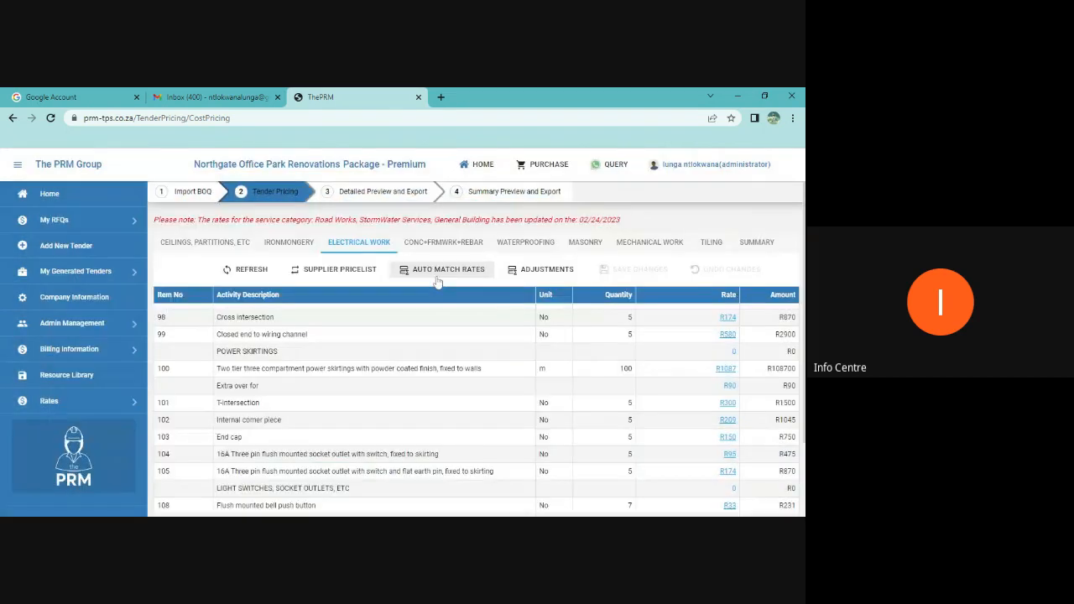
# Step: Enter cost adjustment factors of 0% material discount, 0% plant ownership and 30% profit margin for the Electrical Work sheet
pyautogui.click(544, 269)
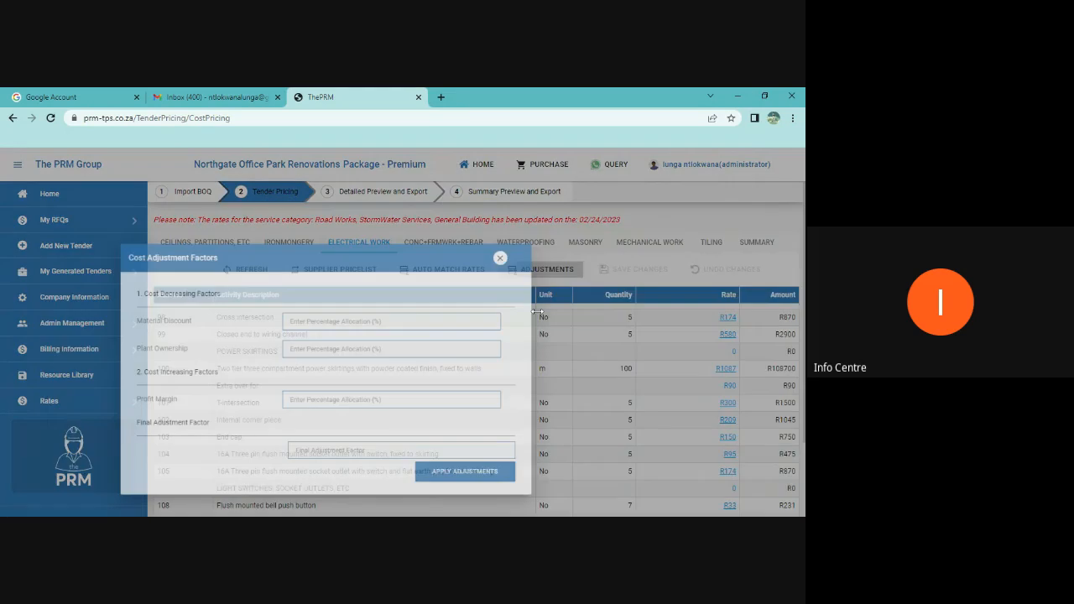
pyautogui.moveTo(334, 240); pyautogui.dragTo(396, 167)
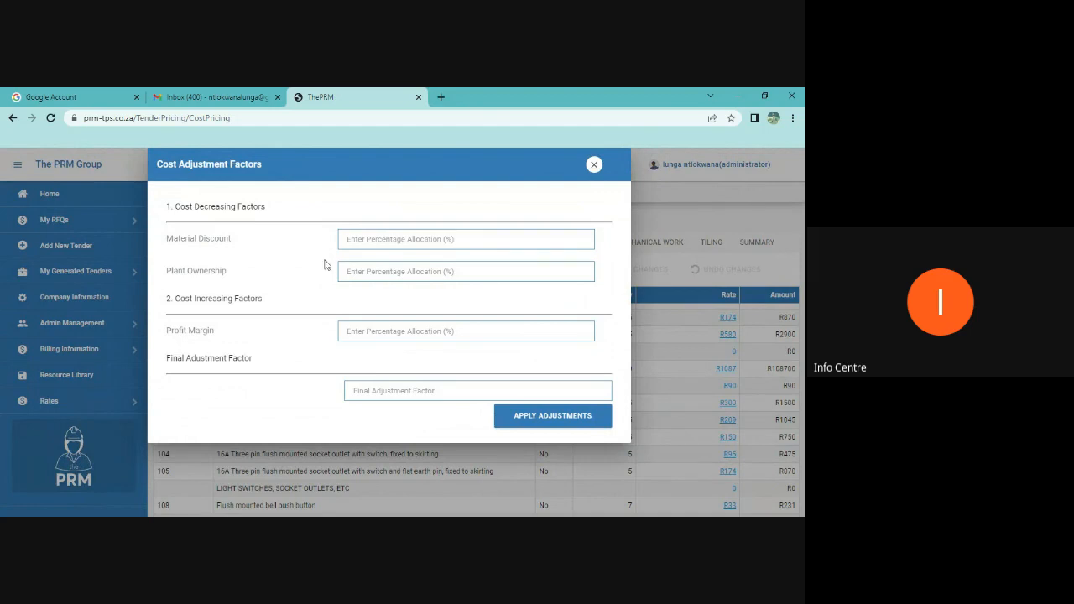
pyautogui.click(377, 238)
pyautogui.write('0')
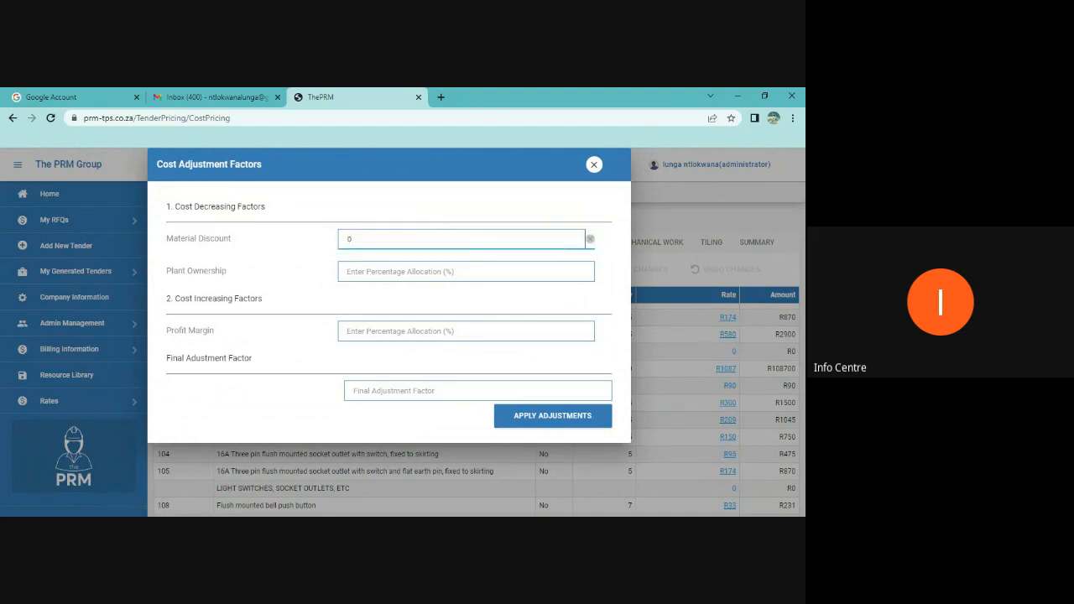
pyautogui.click(366, 271)
pyautogui.write('0')
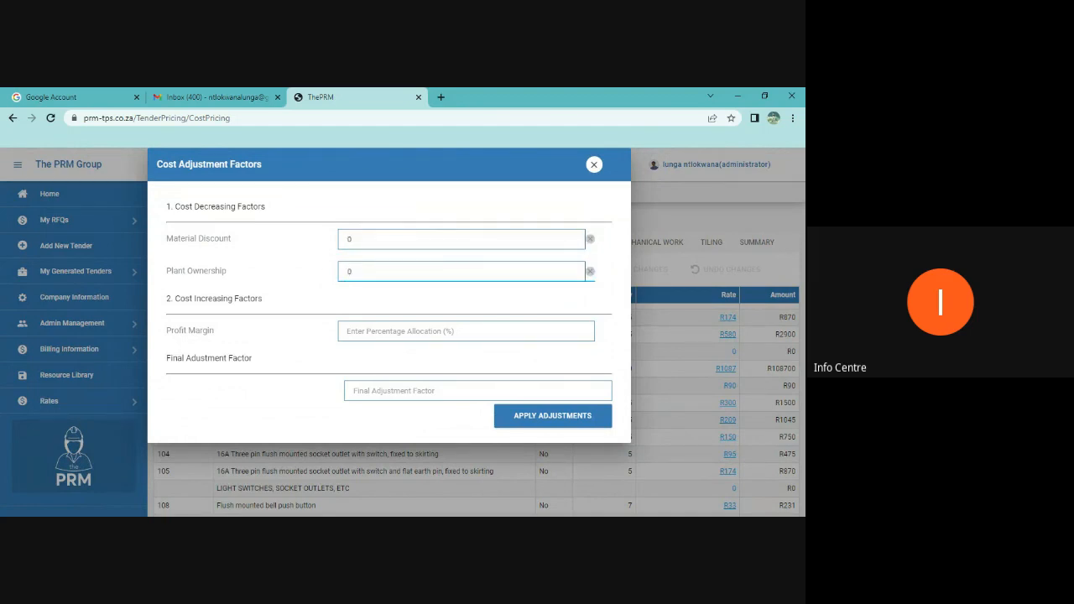
pyautogui.click(369, 332)
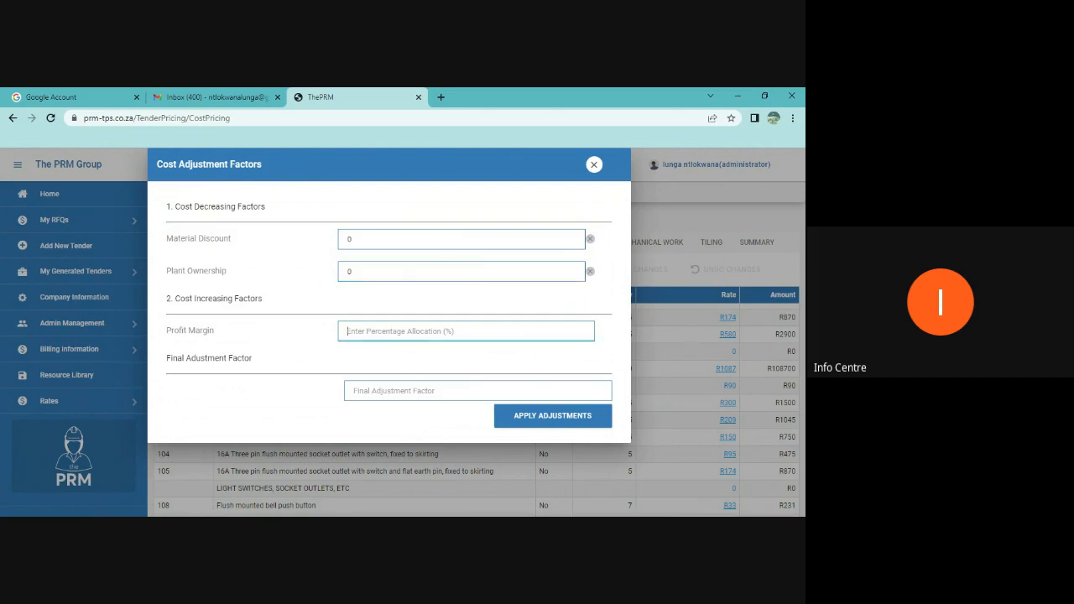
pyautogui.write('30')
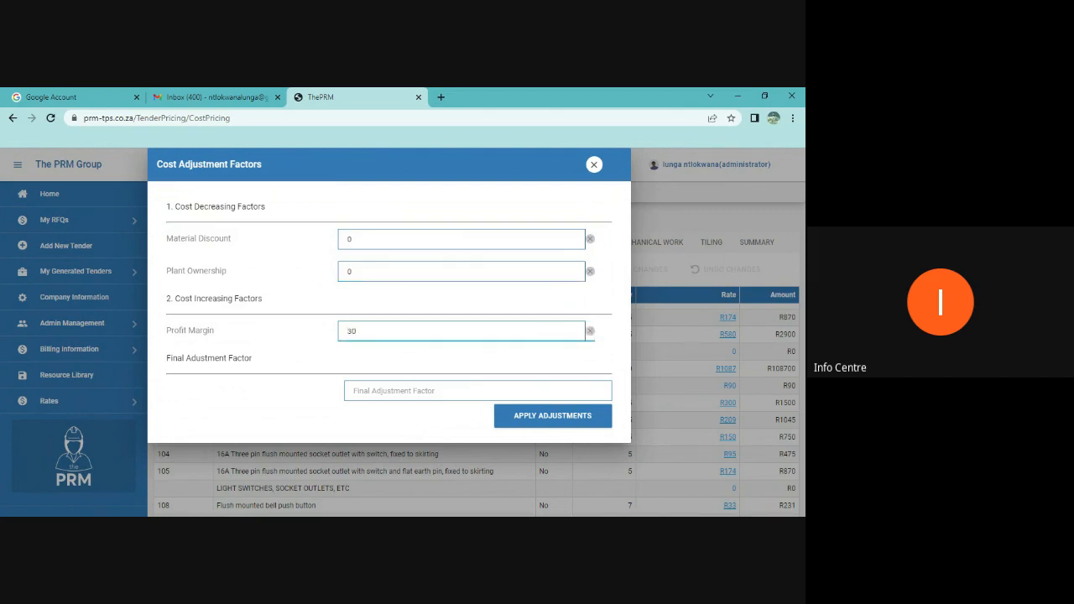
# Step: Calculate the final adjustment factor, apply the adjustments to the Electrical Work sheet and check the adjusted rates
pyautogui.click(282, 358)
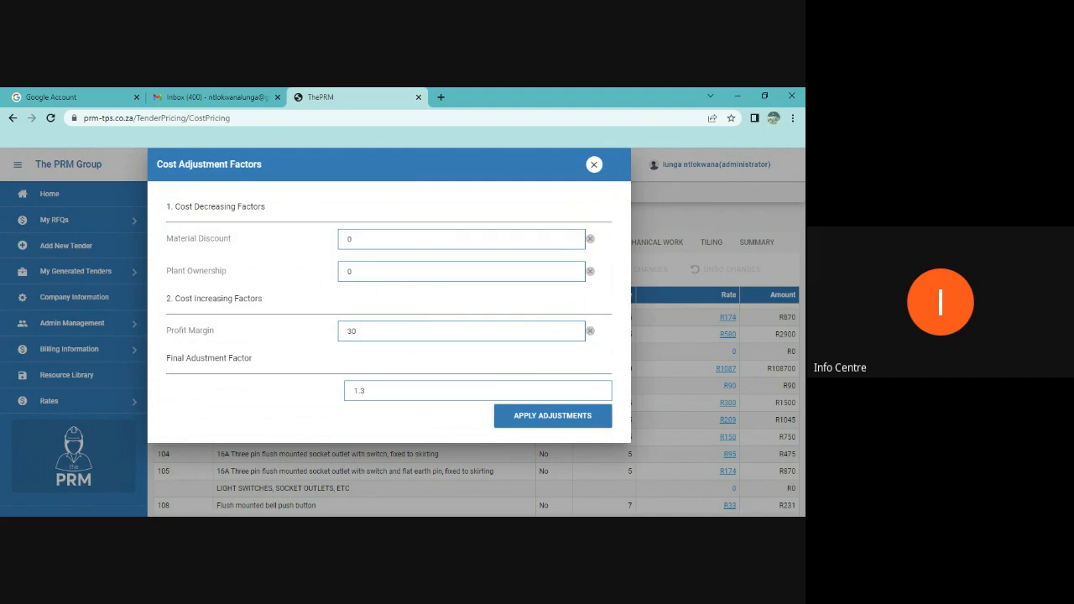
pyautogui.click(526, 418)
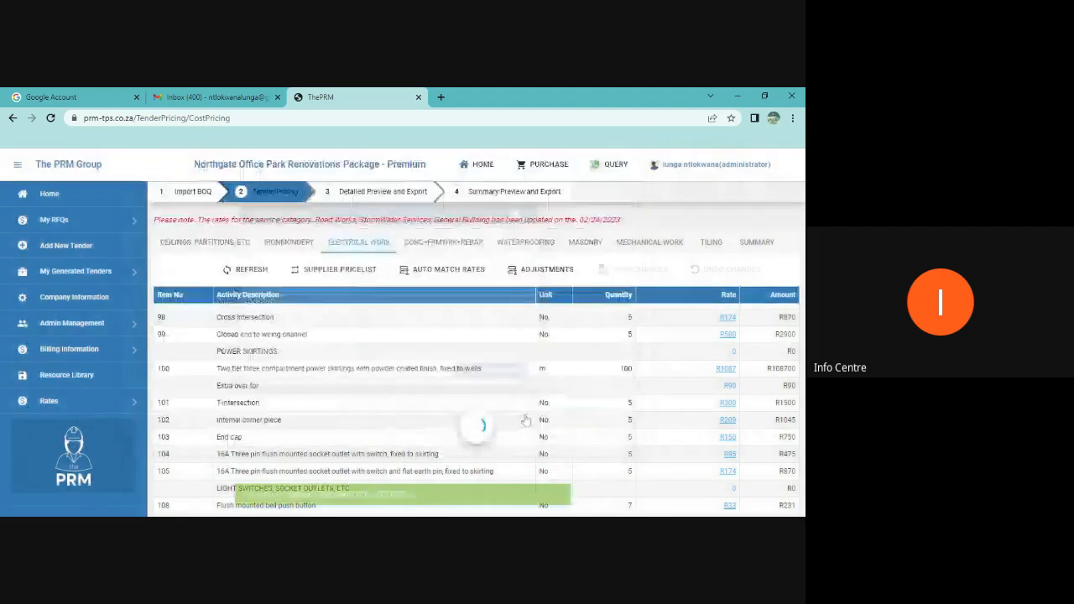
pyautogui.scroll(-1, 708, 354)
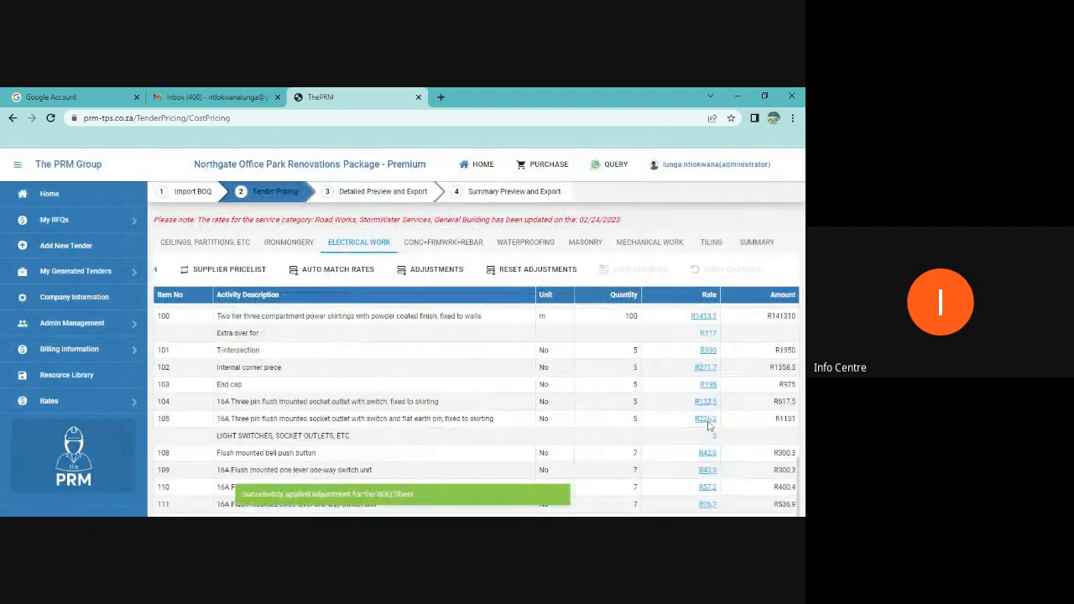
pyautogui.scroll(2, 709, 426)
pyautogui.scroll(5, 708, 420)
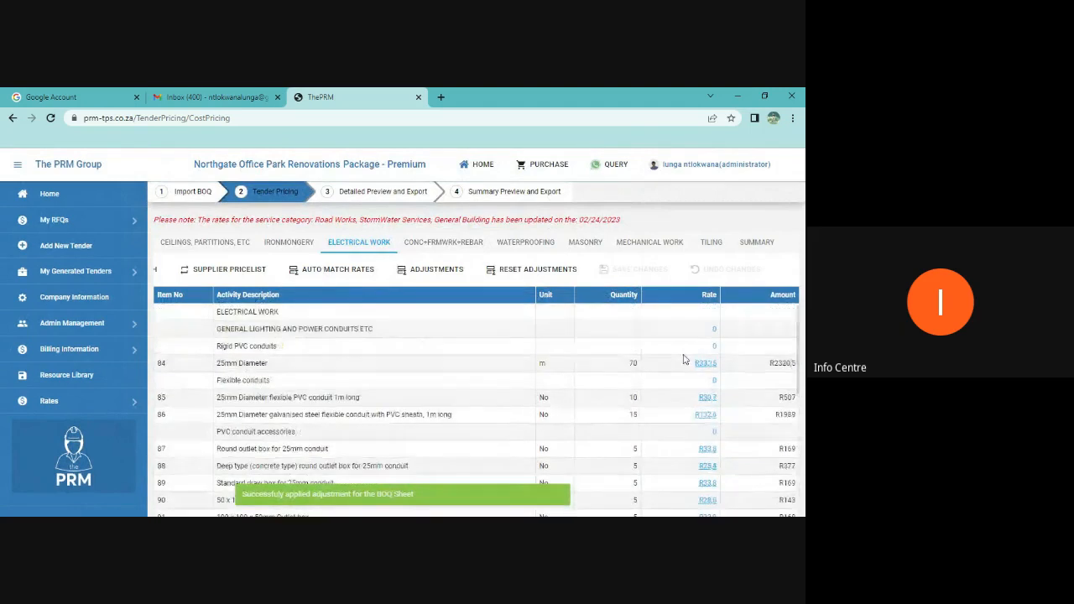
pyautogui.scroll(-6, 701, 411)
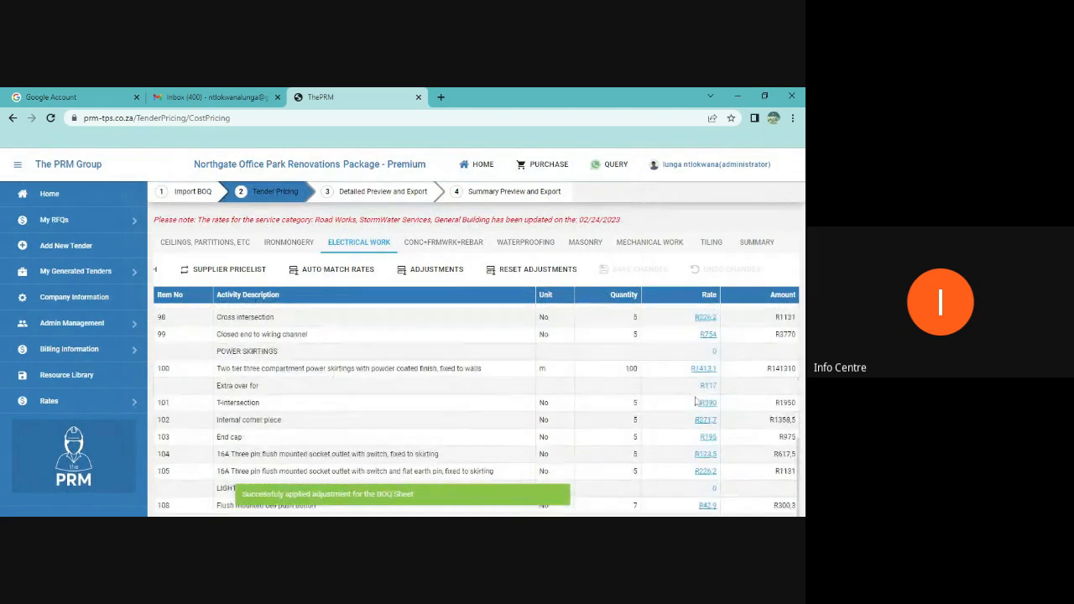
# Step: Auto-match the Conc+Frmwrk+Rebar sheet at 100% accuracy, accept all matches except the first two heading rows, and save the changes
pyautogui.click(443, 242)
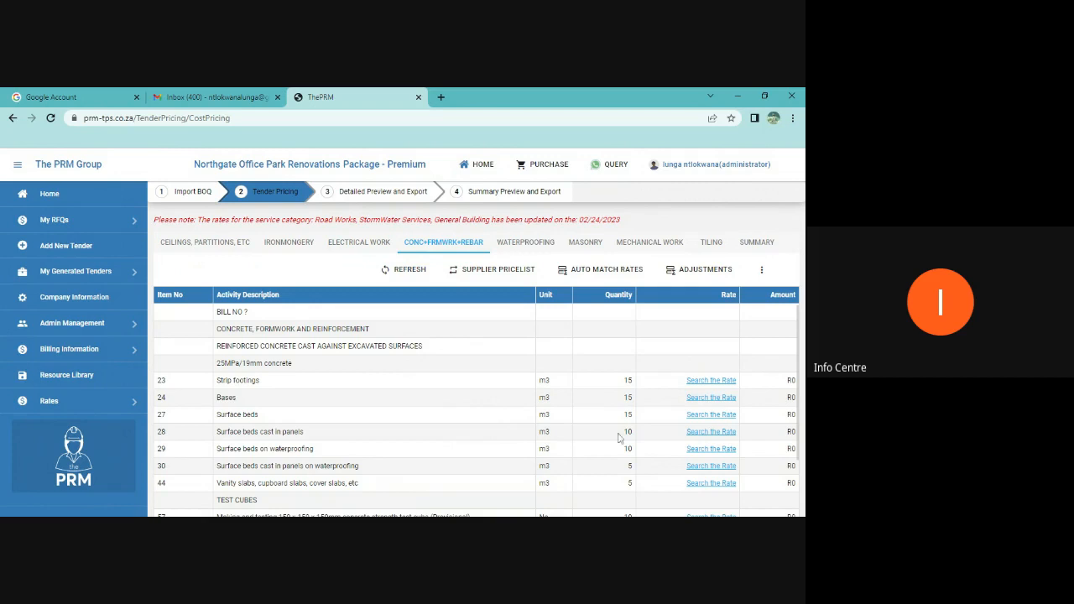
pyautogui.click(604, 270)
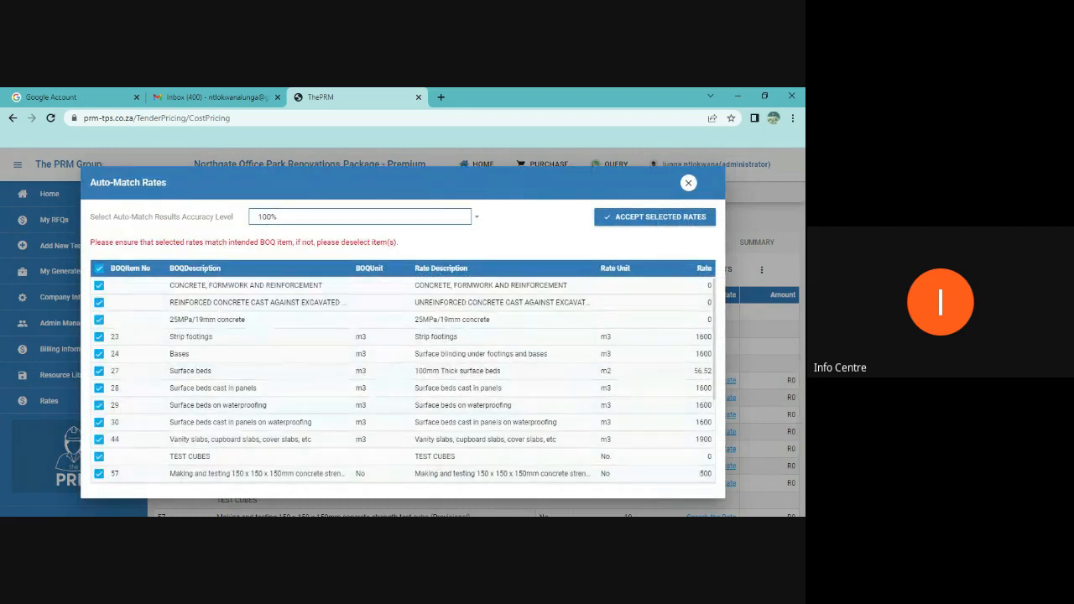
pyautogui.click(99, 285)
pyautogui.click(100, 302)
pyautogui.click(657, 217)
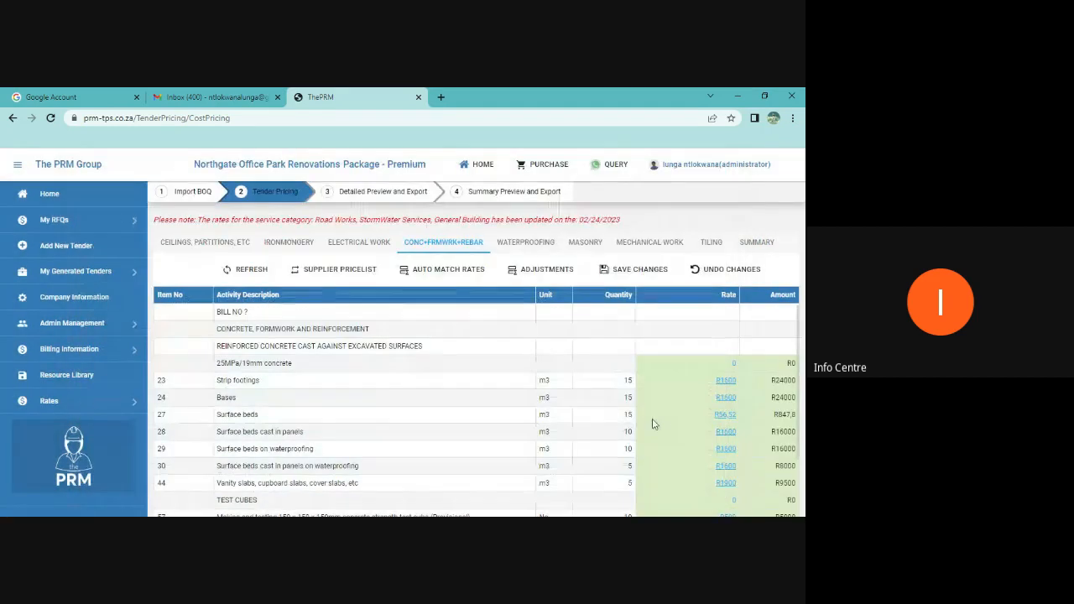
pyautogui.click(638, 270)
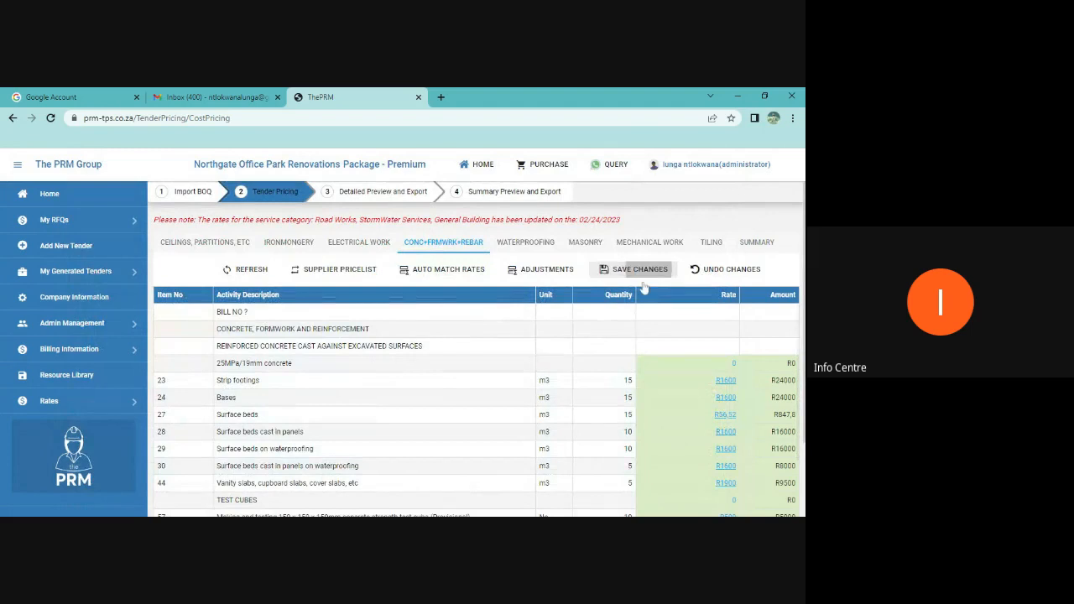
# Step: Enter cost adjustment factors of 10% material discount, 35% plant ownership and 5% profit margin for the Conc+Frmwrk+Rebar sheet
pyautogui.click(541, 269)
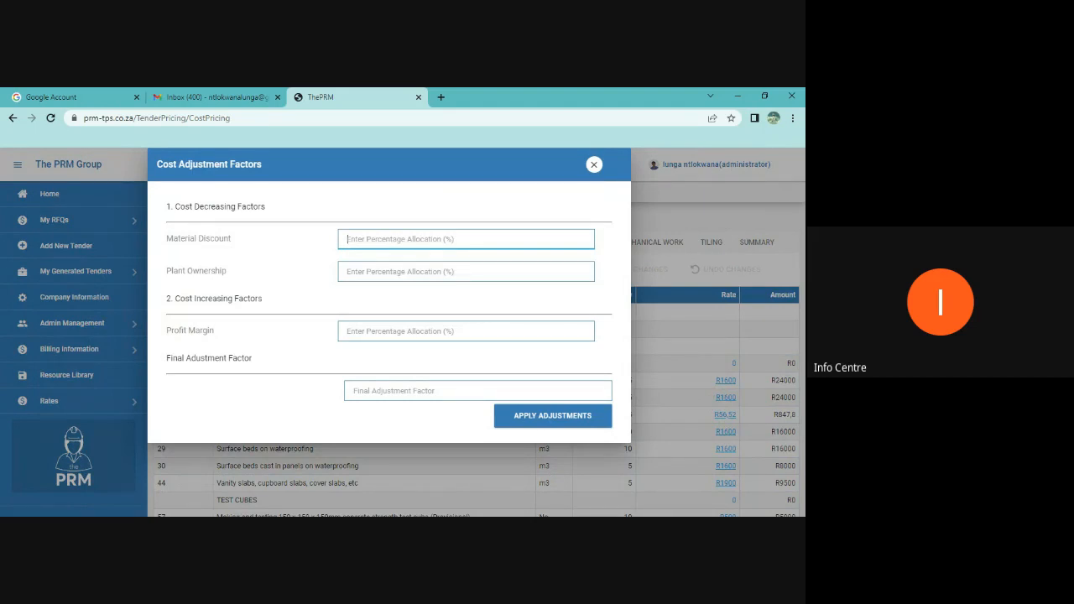
pyautogui.write('10')
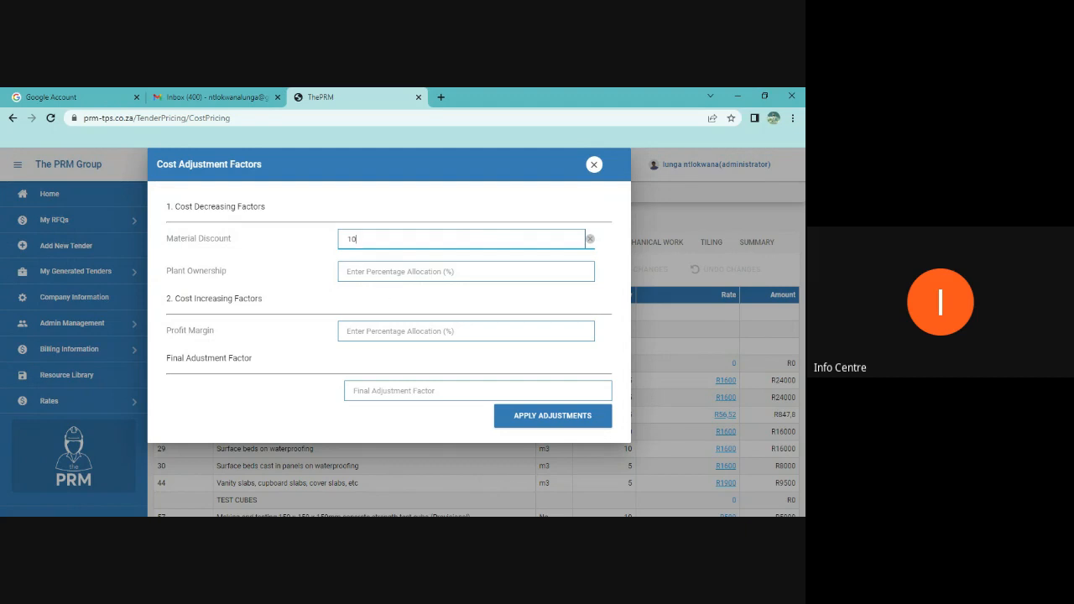
pyautogui.click(384, 273)
pyautogui.write('0')
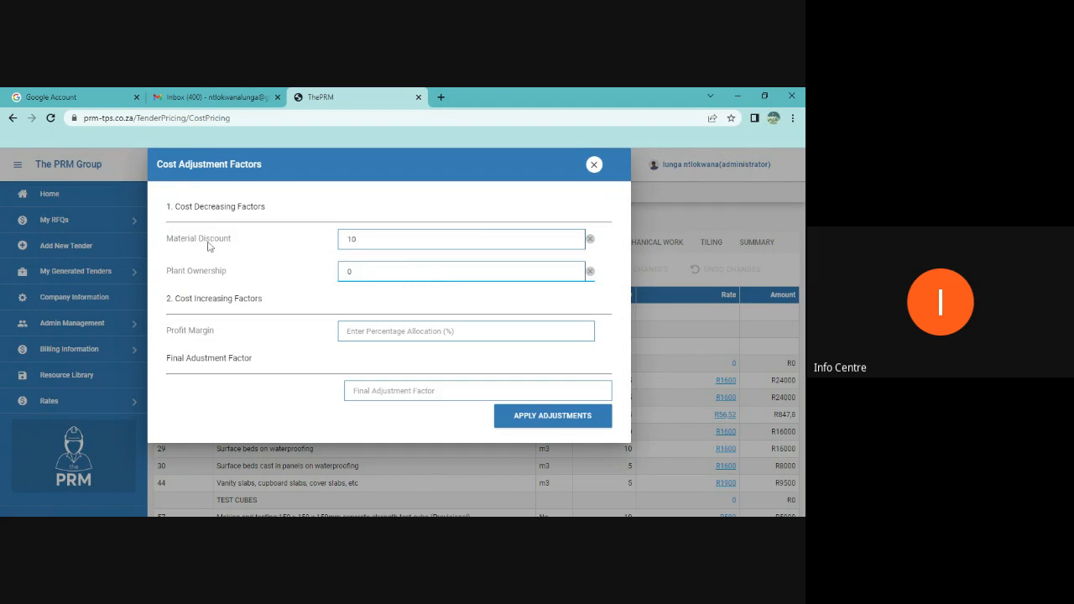
pyautogui.click(358, 239)
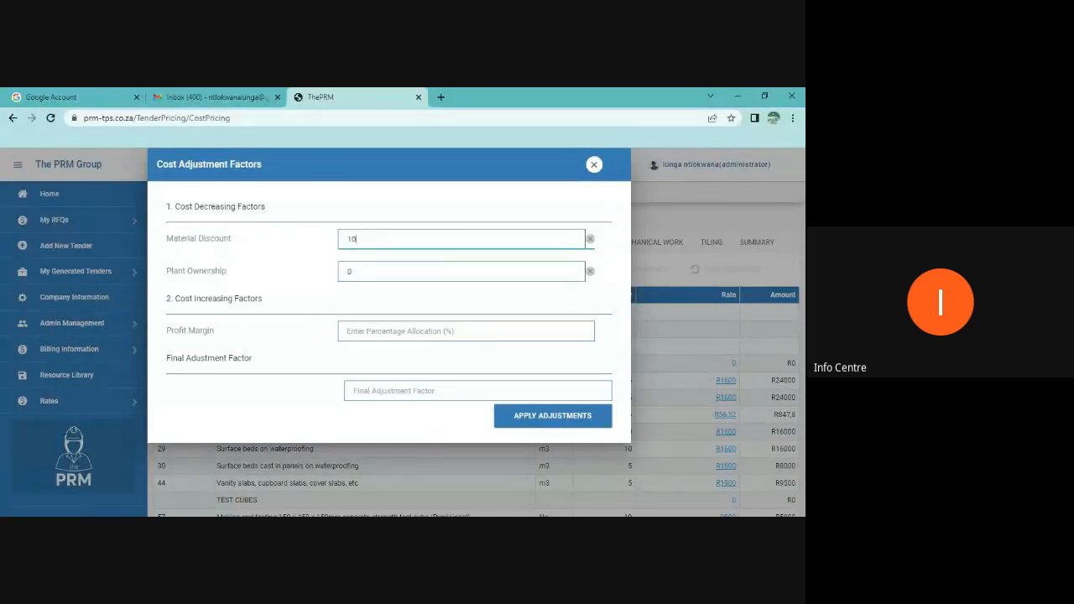
pyautogui.press('Tab')
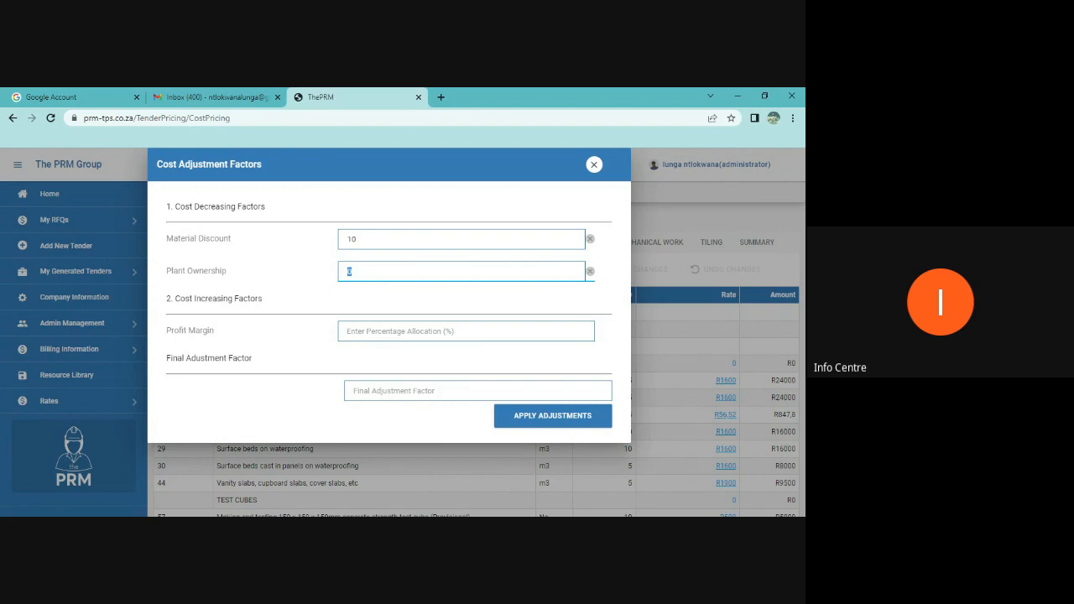
pyautogui.write('35')
pyautogui.click(285, 294)
pyautogui.click(386, 339)
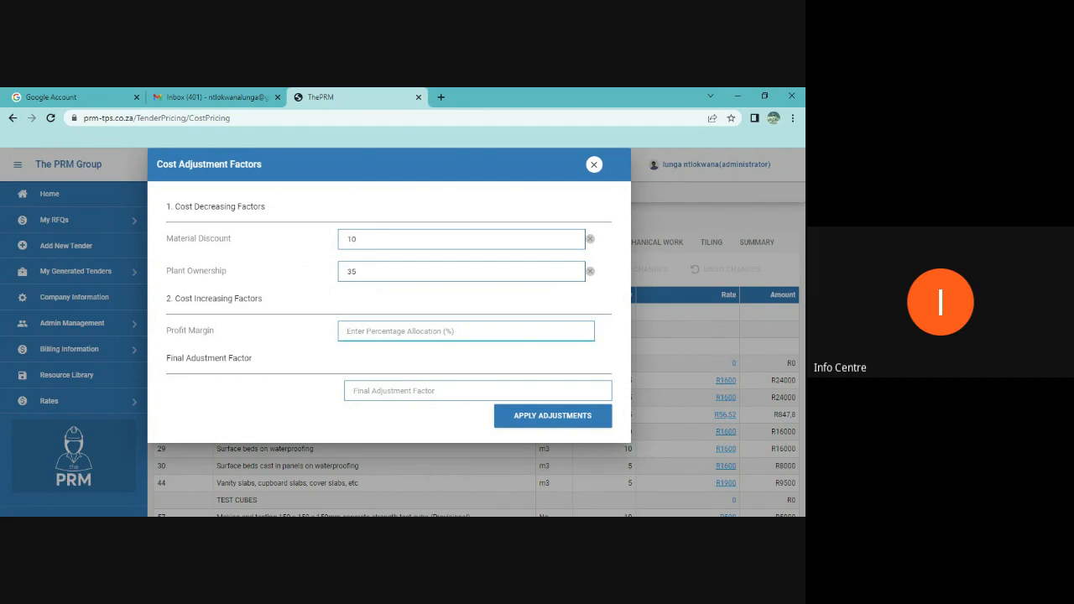
pyautogui.write('5')
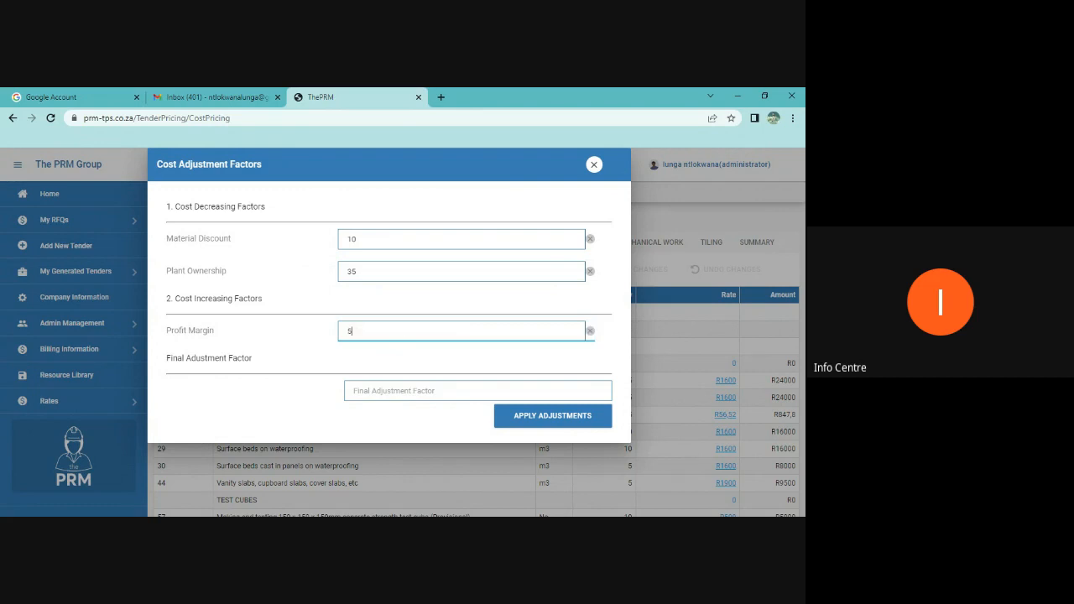
# Step: Calculate the final adjustment factor, apply the adjustments to the Conc+Frmwrk+Rebar sheet and check the adjusted rates
pyautogui.click(318, 335)
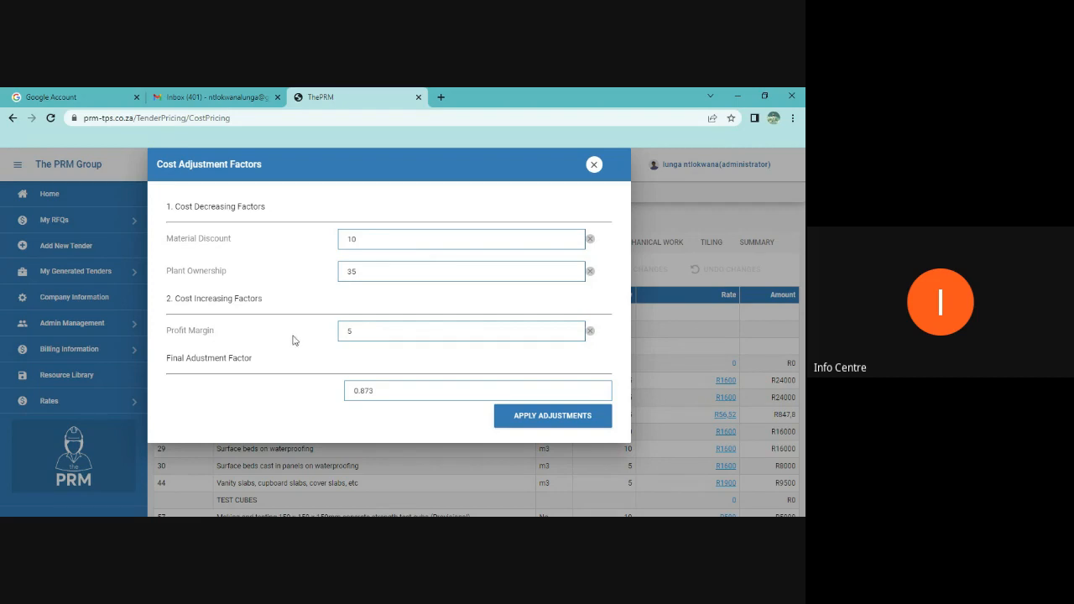
pyautogui.click(538, 422)
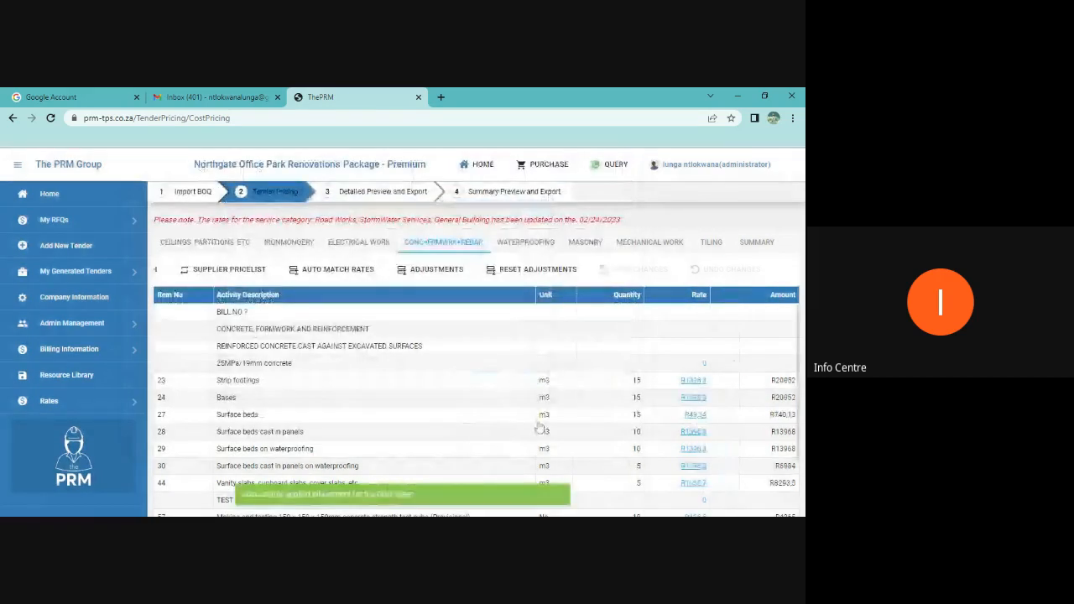
pyautogui.scroll(-3, 695, 491)
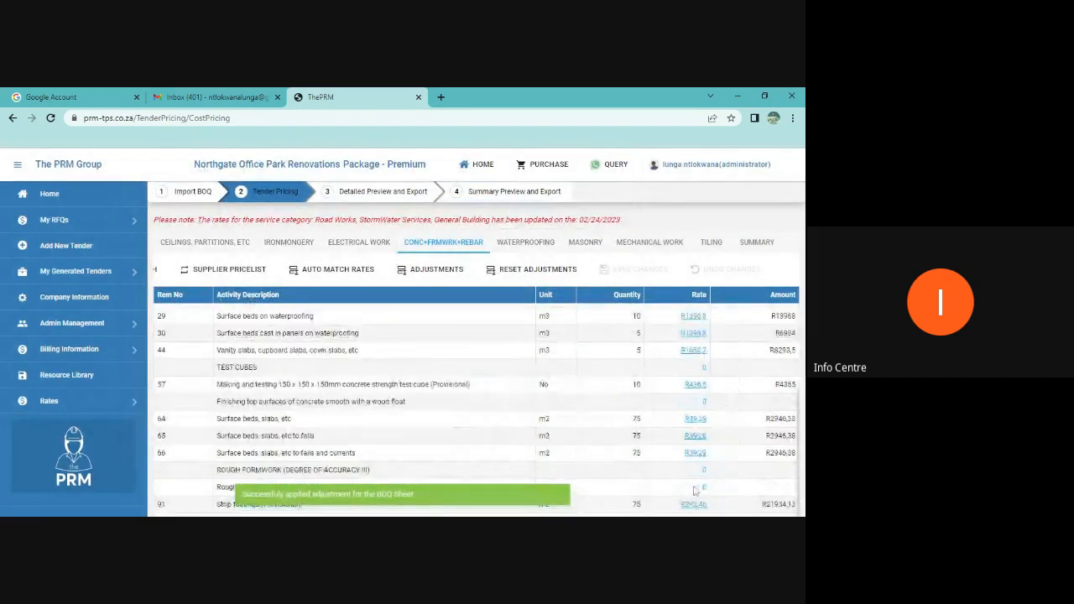
# Step: Reset the cost adjustments on the Conc+Frmwrk+Rebar sheet, confirm the reversal and check the rates
pyautogui.scroll(3, 695, 491)
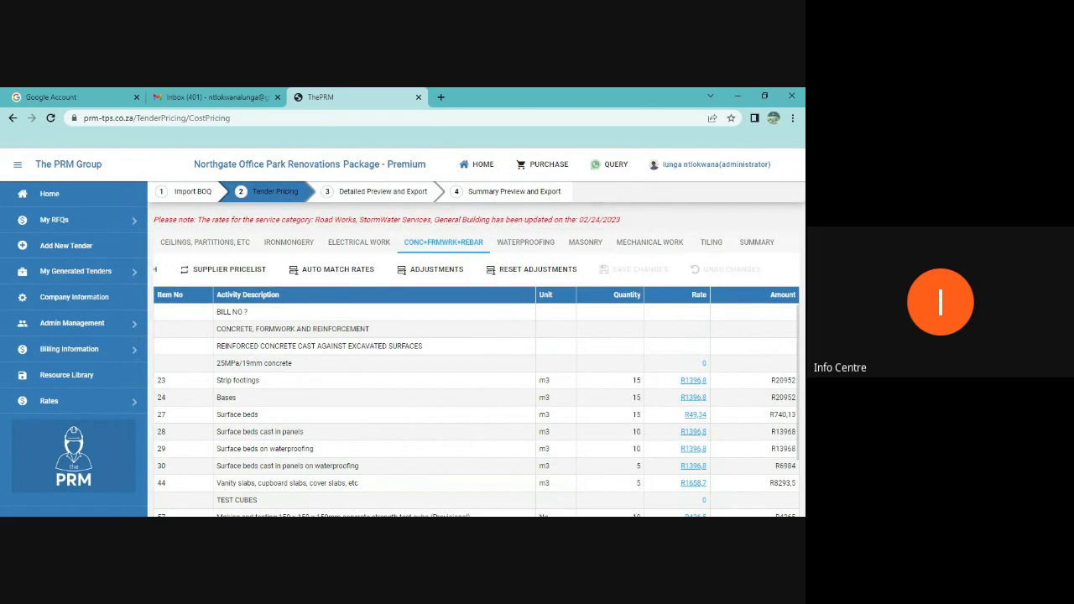
pyautogui.click(529, 270)
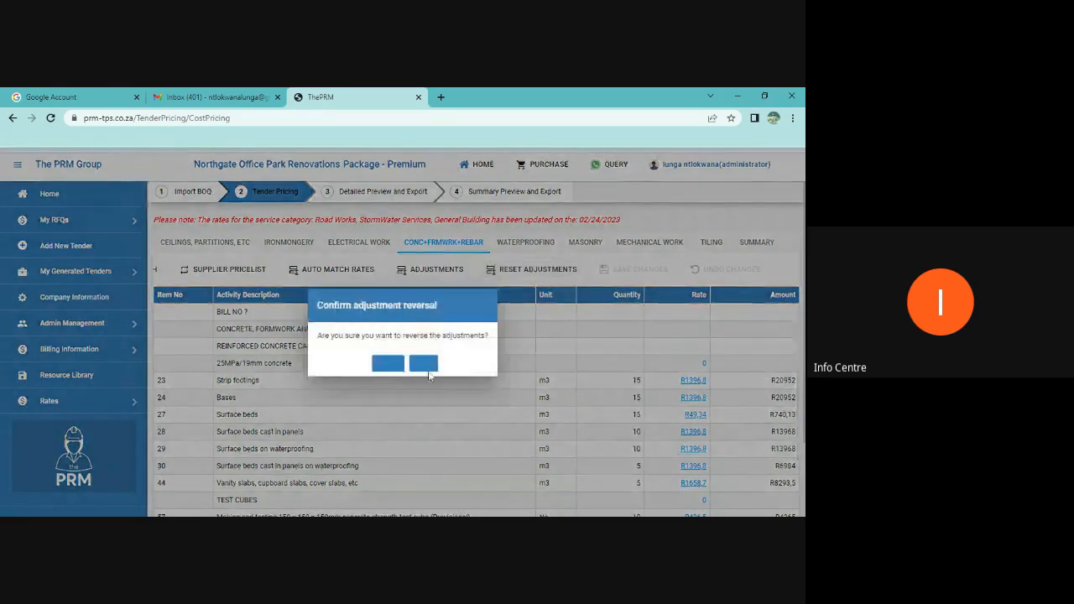
pyautogui.click(424, 364)
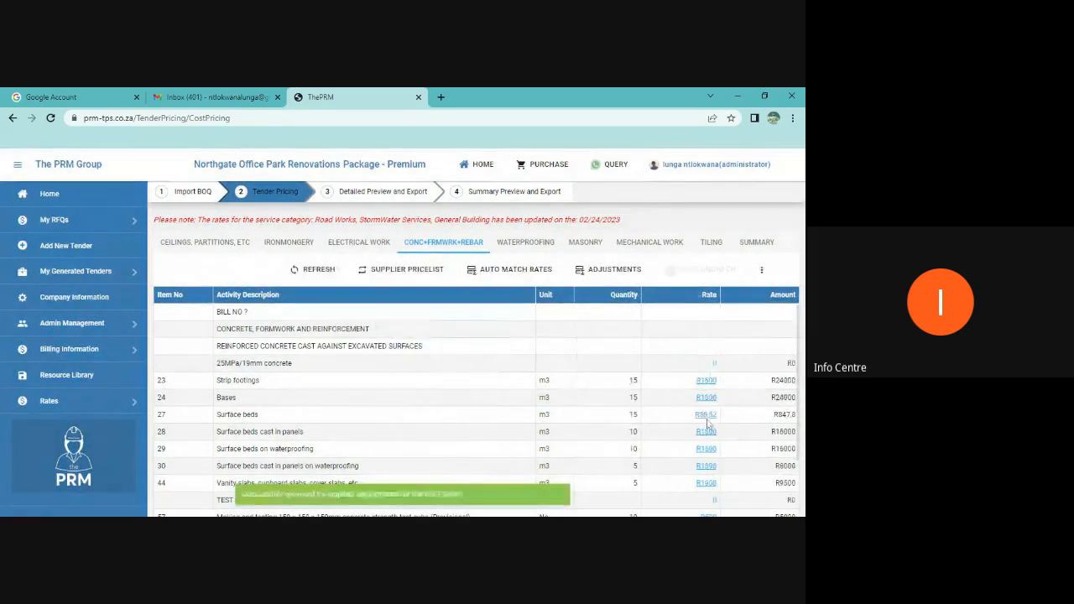
pyautogui.scroll(-3, 709, 416)
pyautogui.scroll(3, 675, 413)
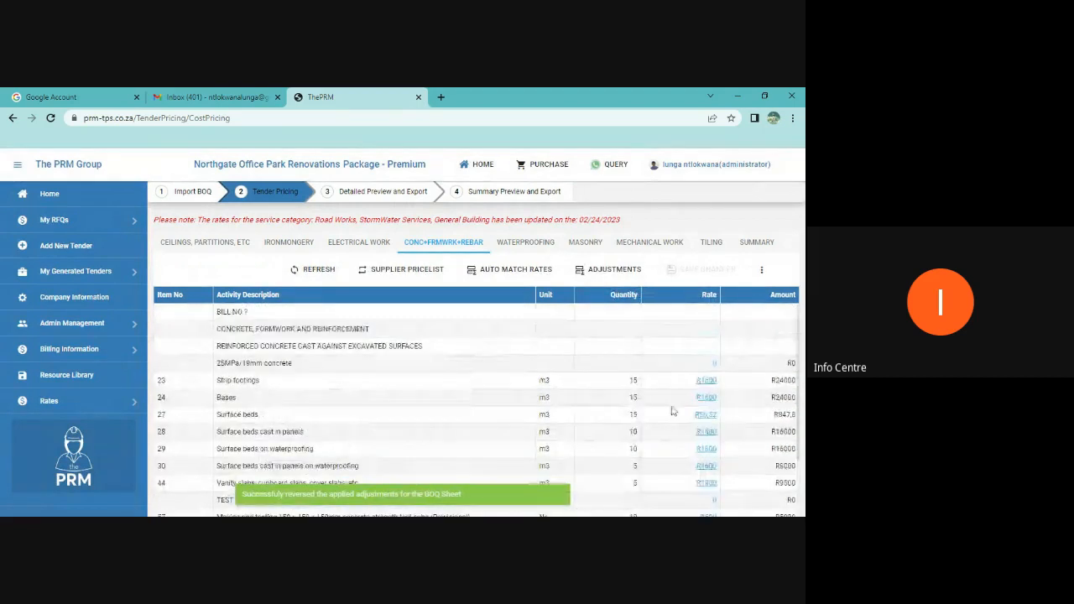
# Step: Apply cost adjustments of 0% material discount, 0% plant ownership and 20% profit margin to the Conc+Frmwrk+Rebar sheet
pyautogui.click(609, 270)
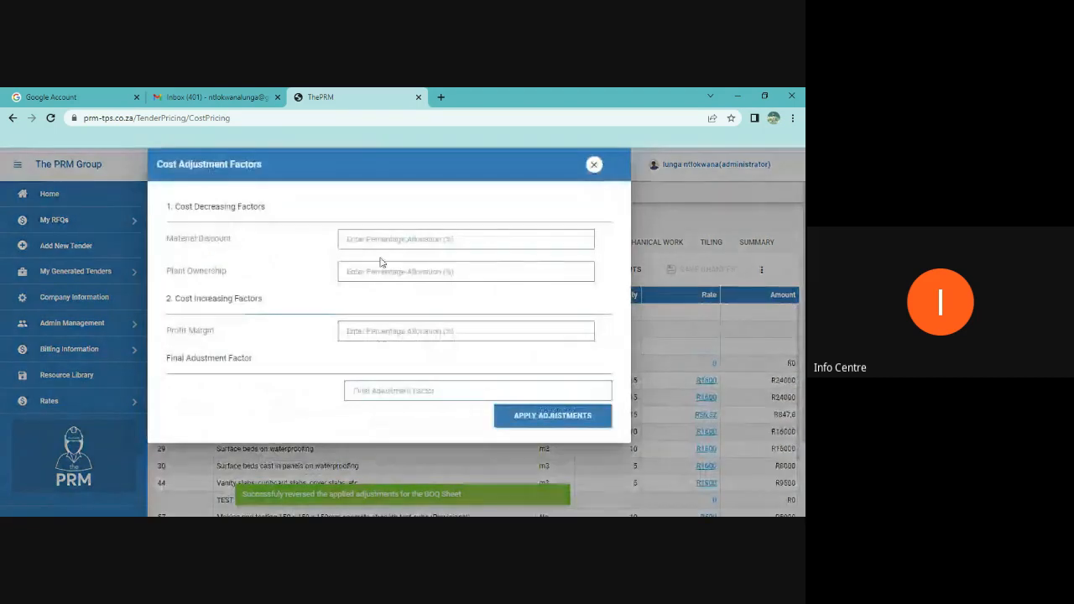
pyautogui.click(381, 241)
pyautogui.write('0')
pyautogui.click(387, 272)
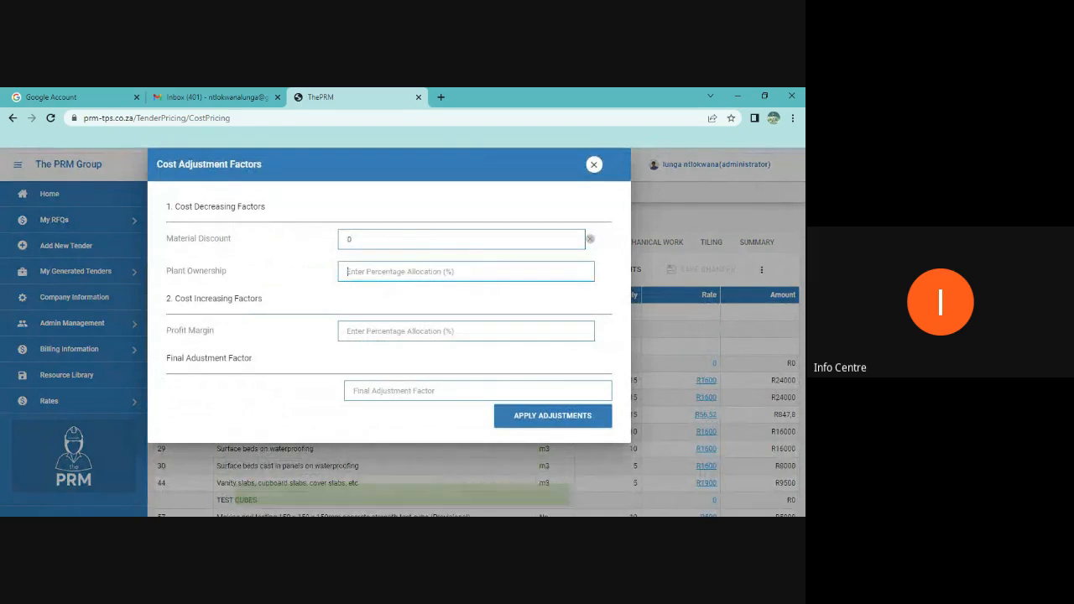
pyautogui.write('0')
pyautogui.click(392, 330)
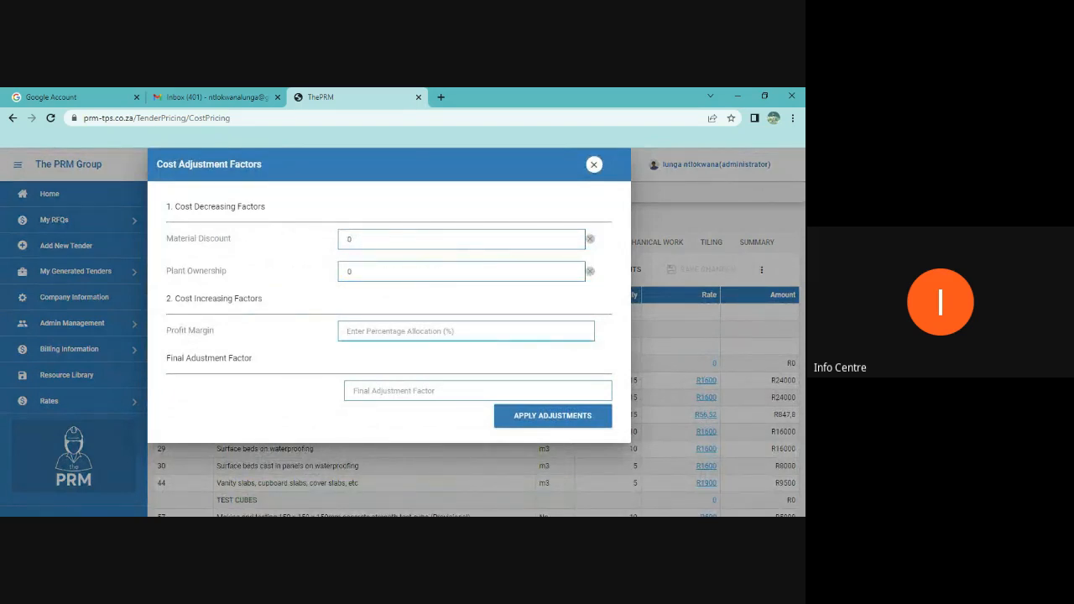
pyautogui.write('20')
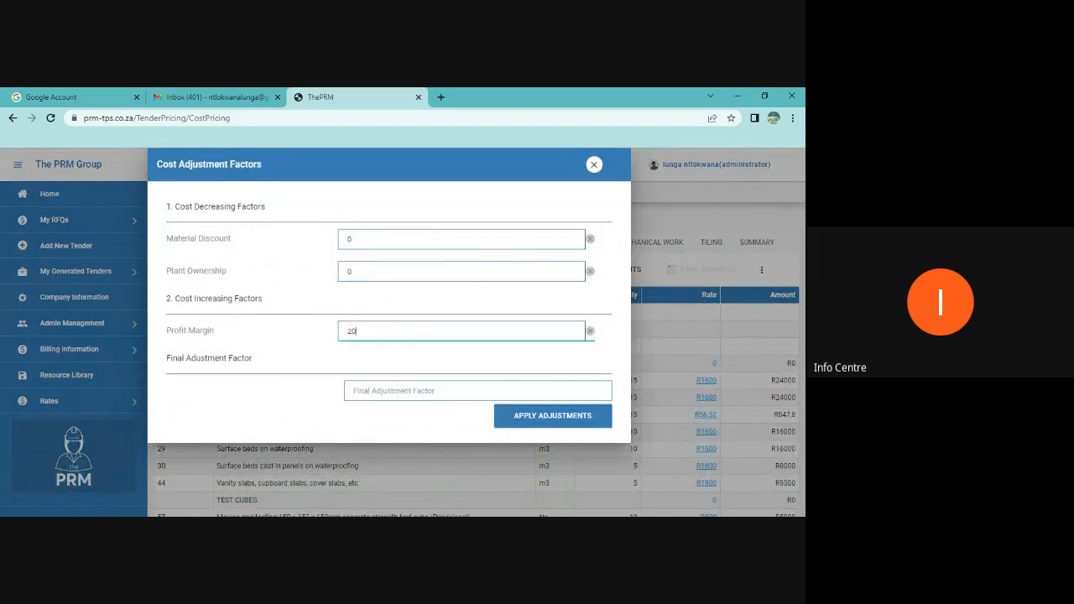
pyautogui.click(284, 351)
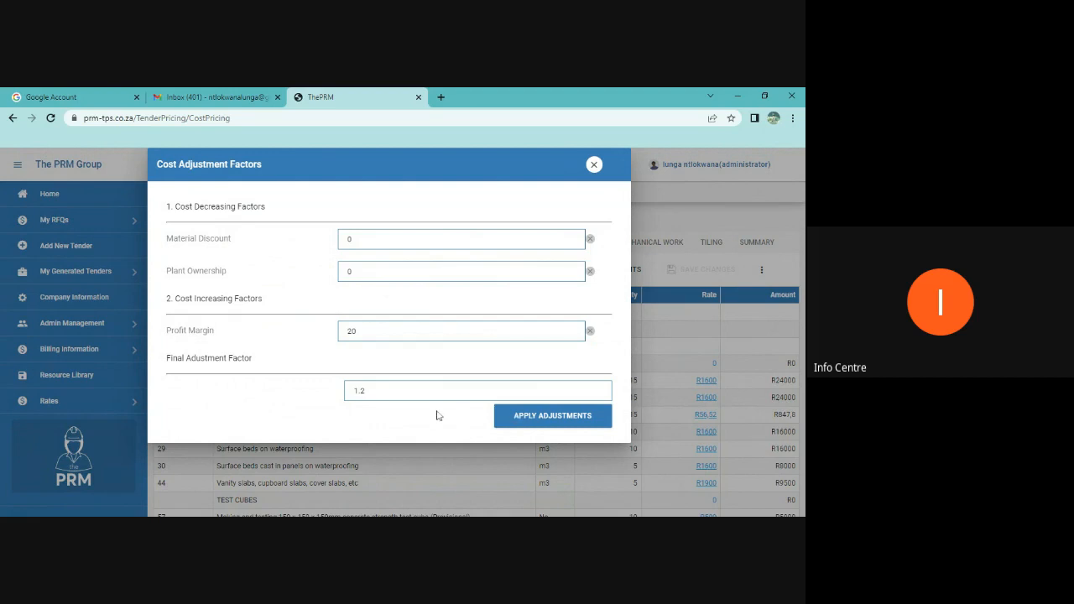
pyautogui.click(550, 419)
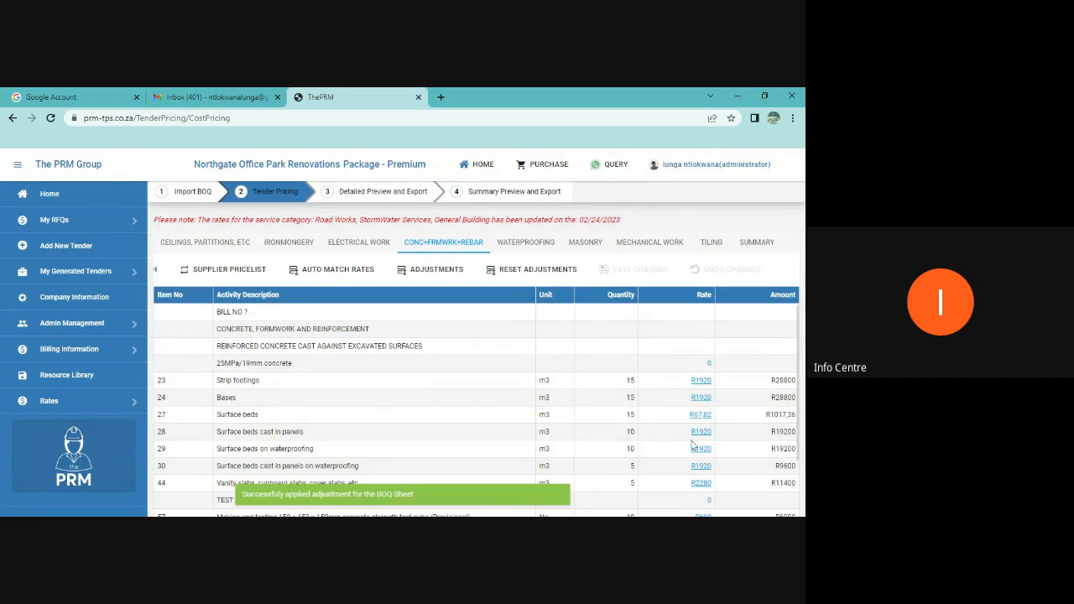
# Step: Auto-match the Waterproofing sheet at 100% accuracy and accept all matches except the dampproofing heading, 375 micron and a.b.e Duraflex description rows
pyautogui.click(526, 241)
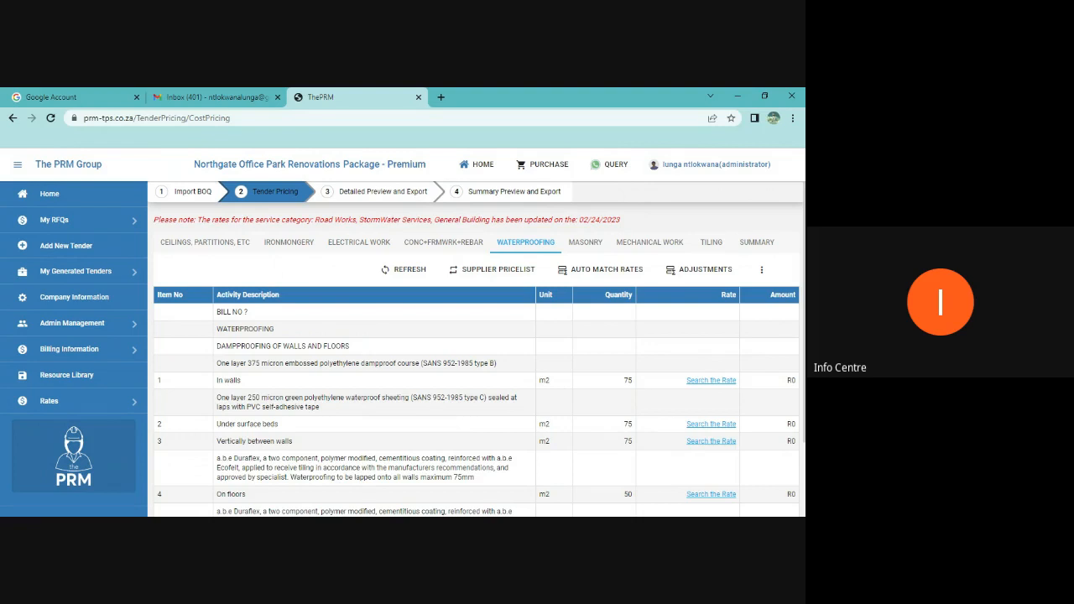
pyautogui.click(617, 273)
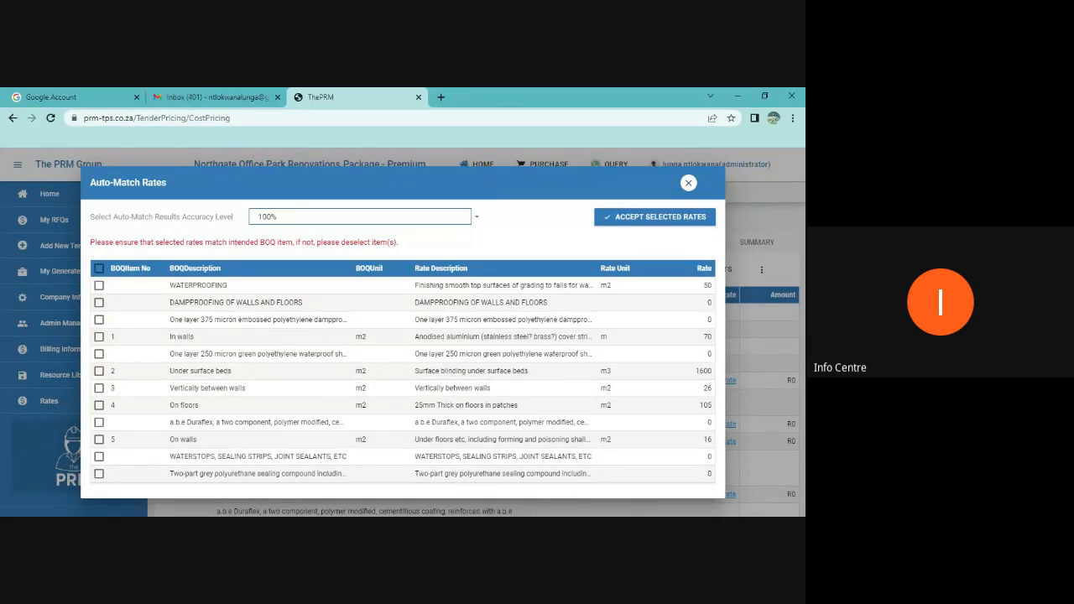
pyautogui.click(99, 268)
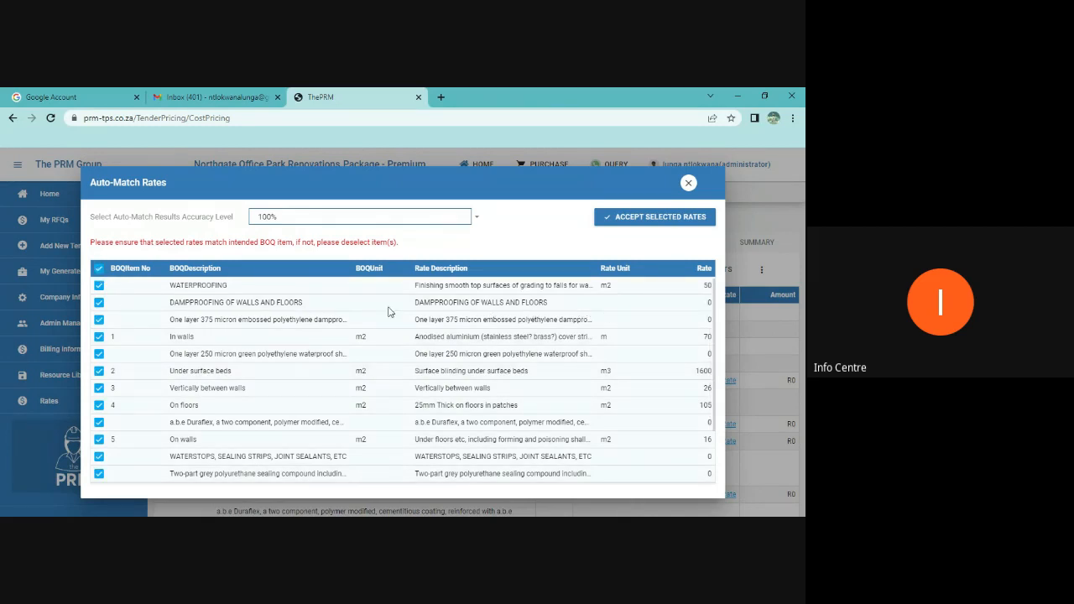
pyautogui.click(99, 304)
pyautogui.click(98, 322)
pyautogui.click(99, 423)
pyautogui.scroll(-2, 469, 459)
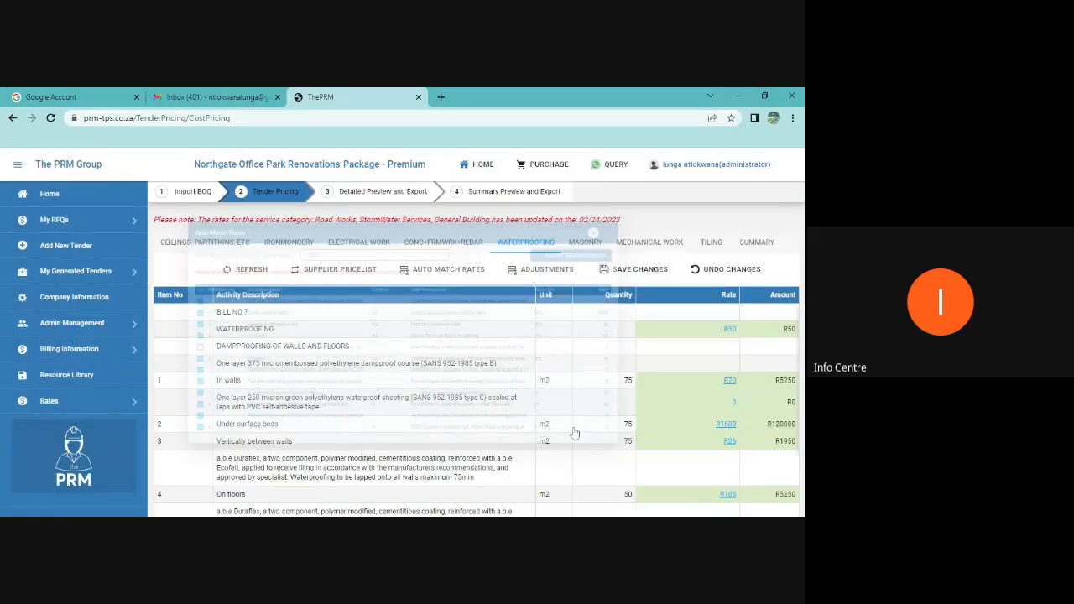
# Step: Review the matched rates on the Waterproofing sheet and save the changes
pyautogui.scroll(-3, 588, 403)
pyautogui.scroll(3, 601, 376)
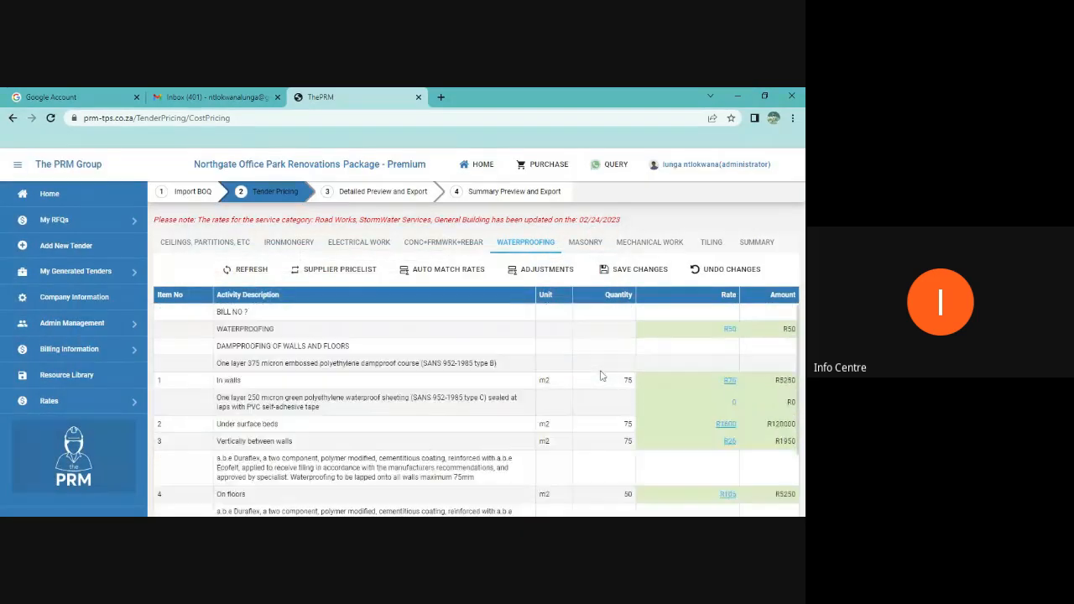
pyautogui.scroll(-3, 601, 376)
pyautogui.scroll(3, 601, 376)
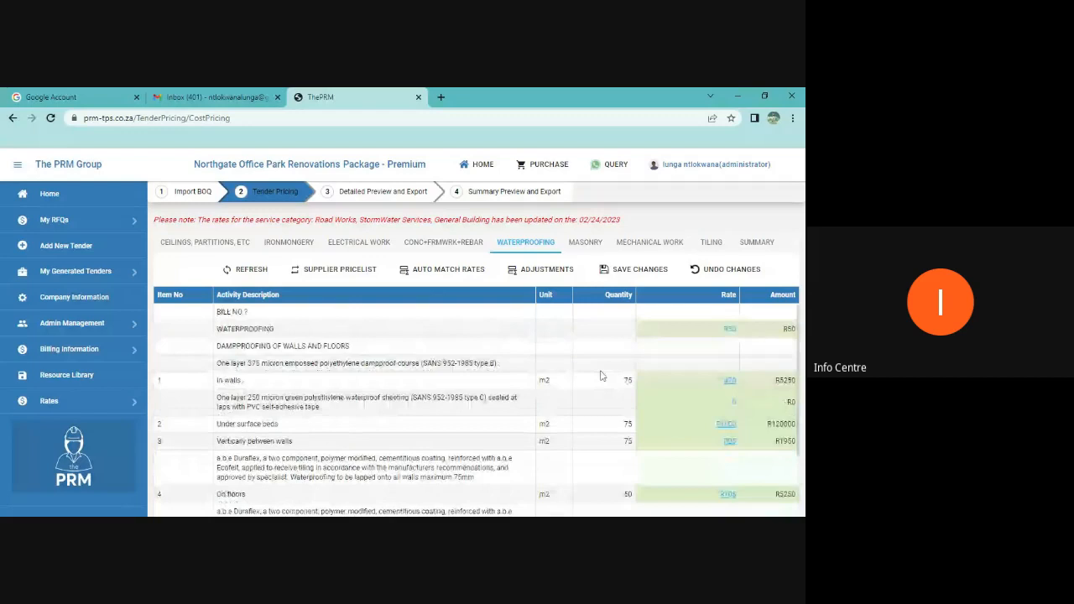
pyautogui.click(645, 279)
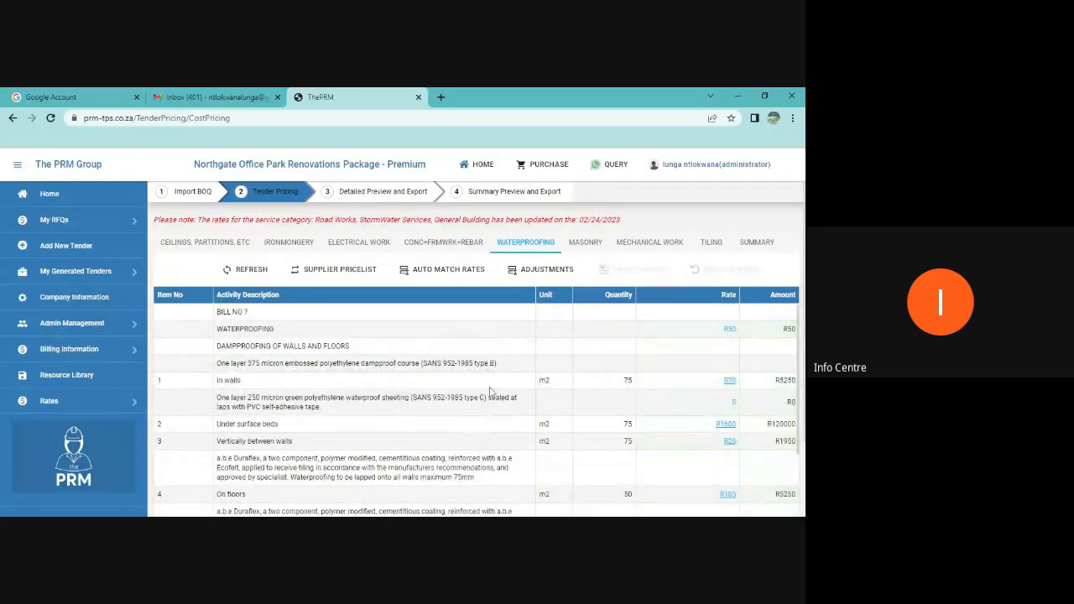
# Step: Apply cost adjustments of 0% material discount, 0% plant ownership and 18.5% profit margin to the Waterproofing sheet
pyautogui.click(542, 269)
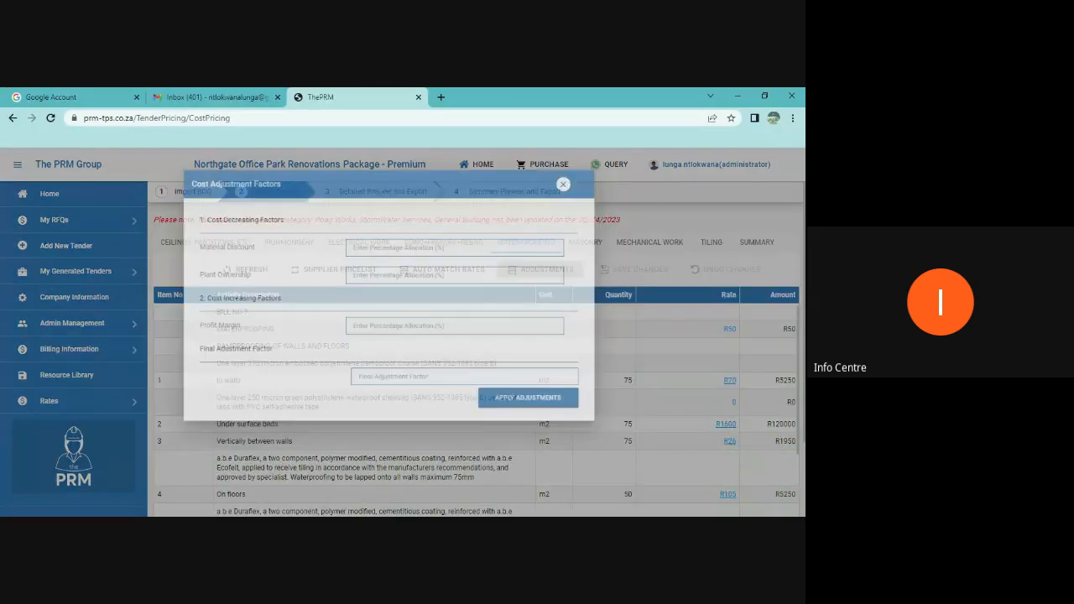
pyautogui.write('0')
pyautogui.press('Tab')
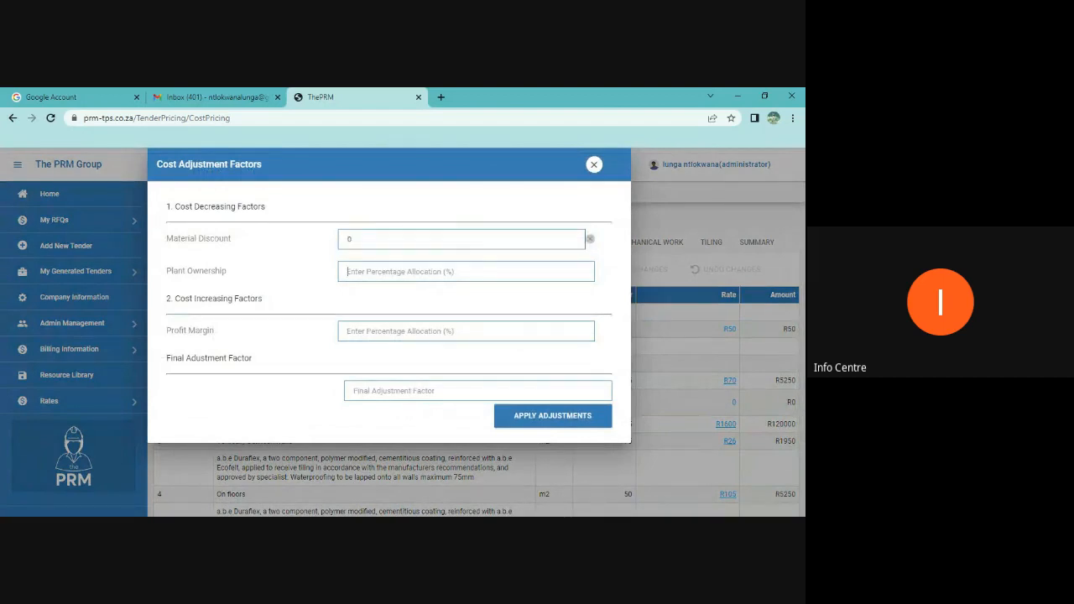
pyautogui.write('0')
pyautogui.press('Tab')
pyautogui.write('1')
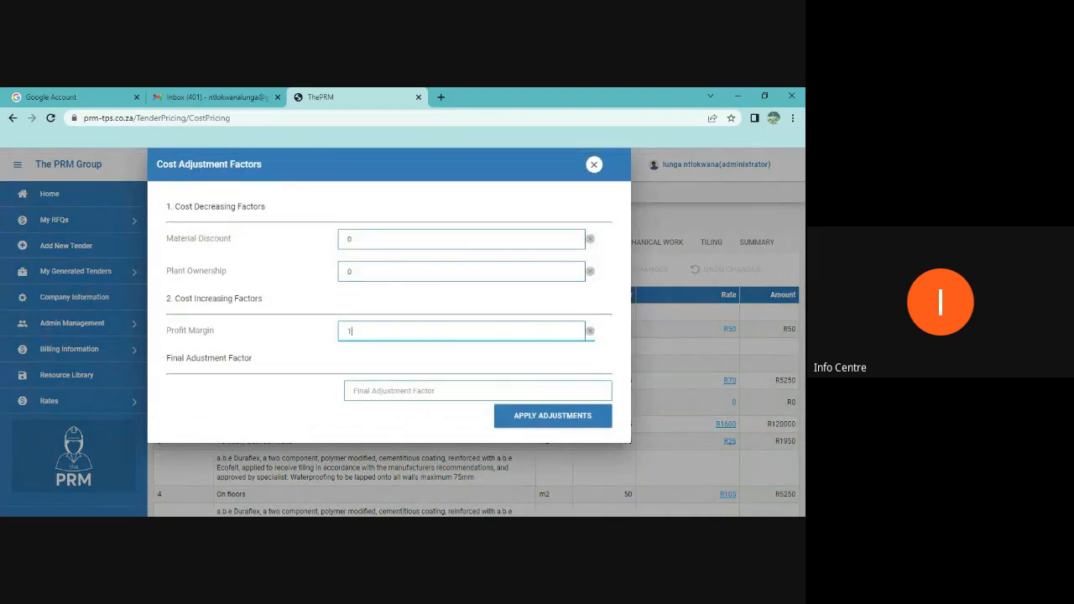
pyautogui.press('Tab')
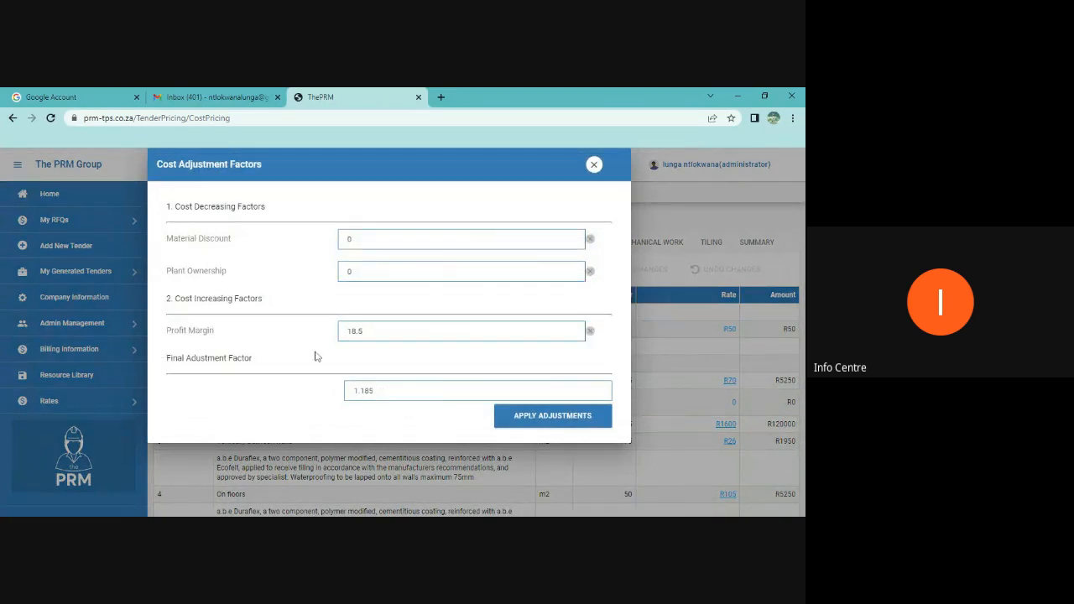
pyautogui.click(529, 421)
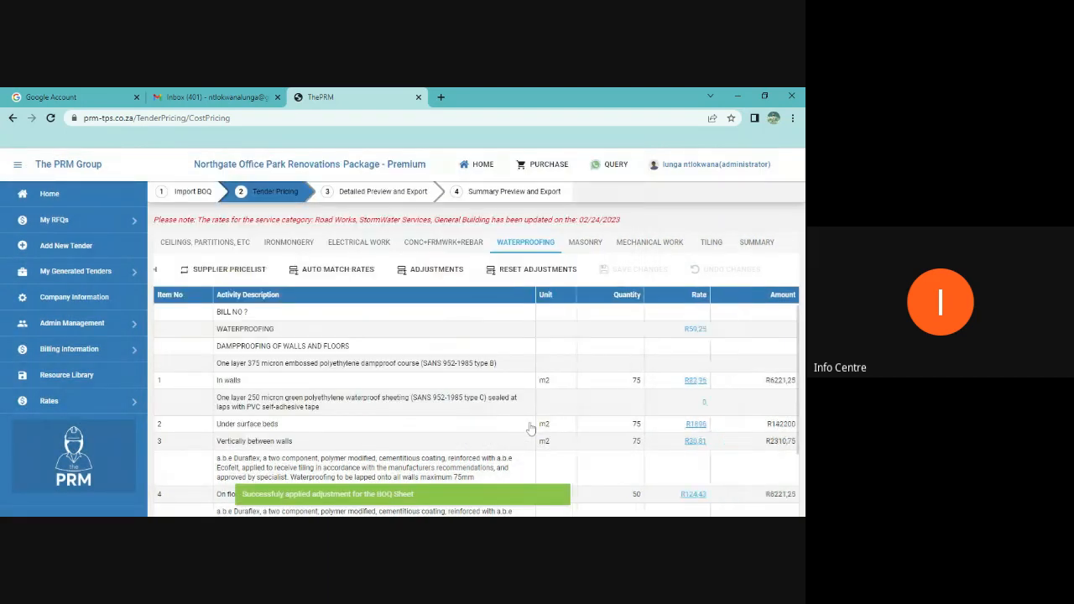
# Step: Auto-match the Masonry sheet at 100% accuracy and accept all matches except the Superstructure heading and both NFP brickwork description rows
pyautogui.click(585, 242)
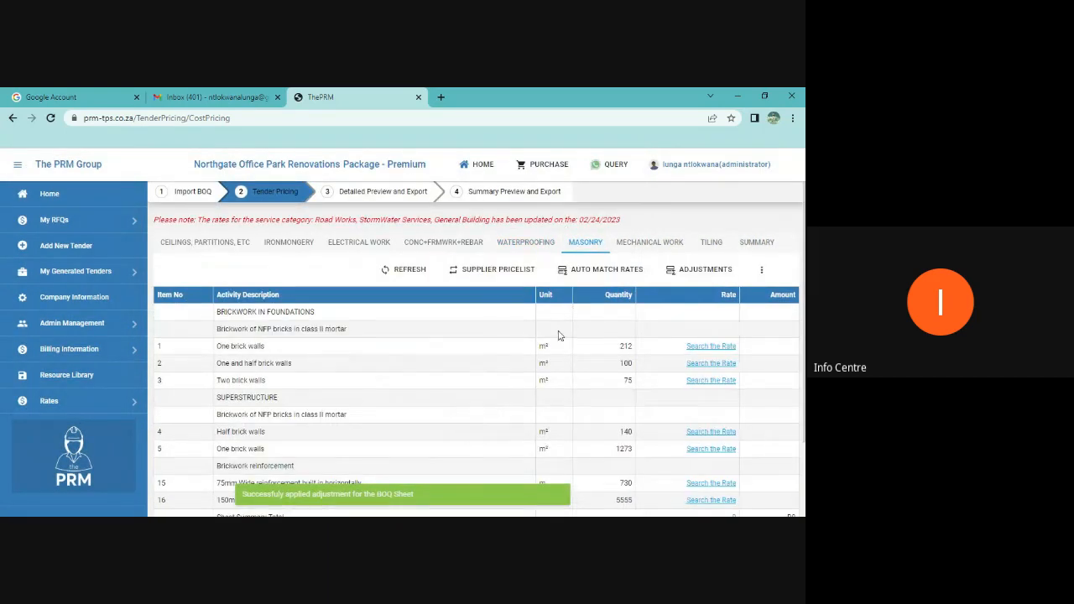
pyautogui.click(607, 269)
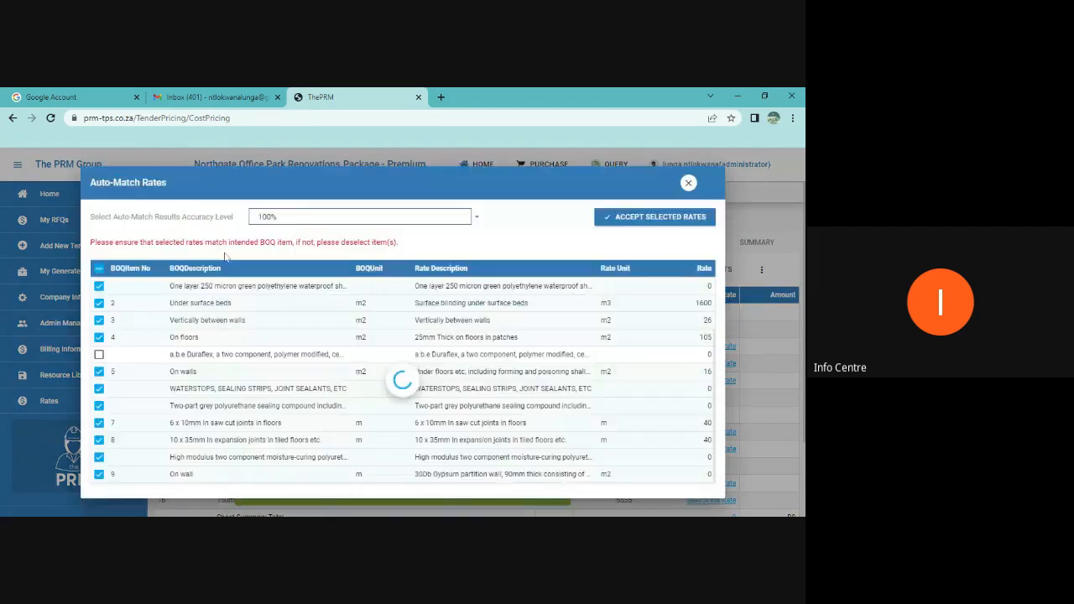
pyautogui.click(308, 217)
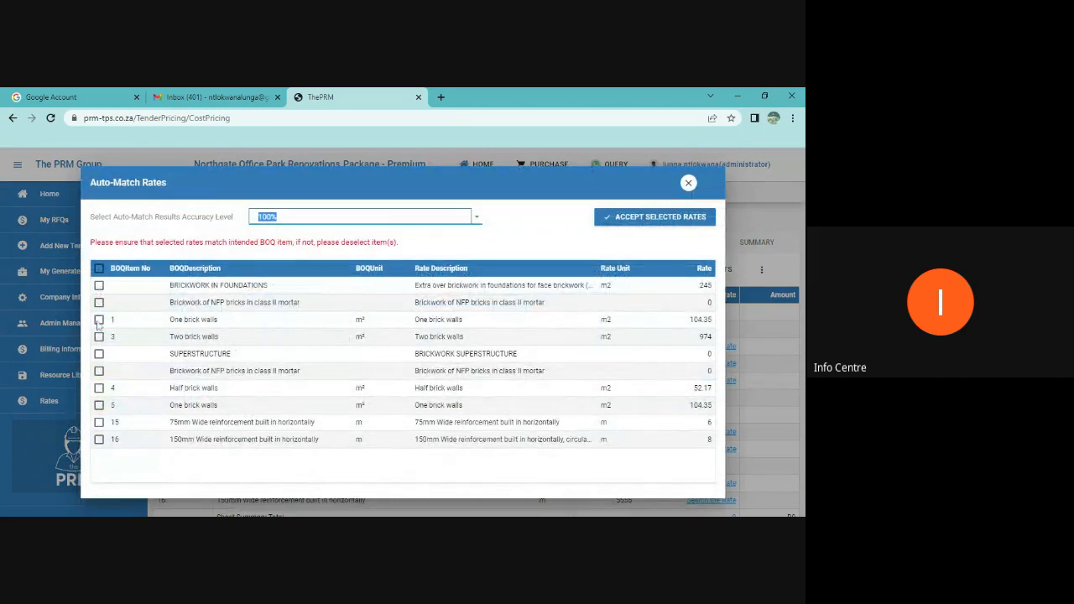
pyautogui.click(99, 270)
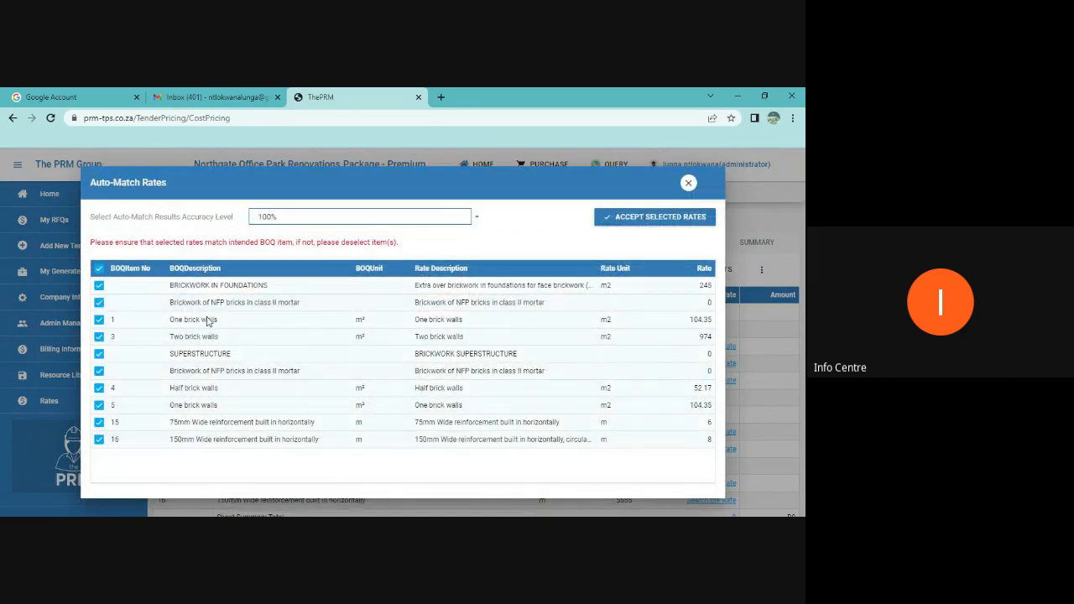
pyautogui.click(99, 303)
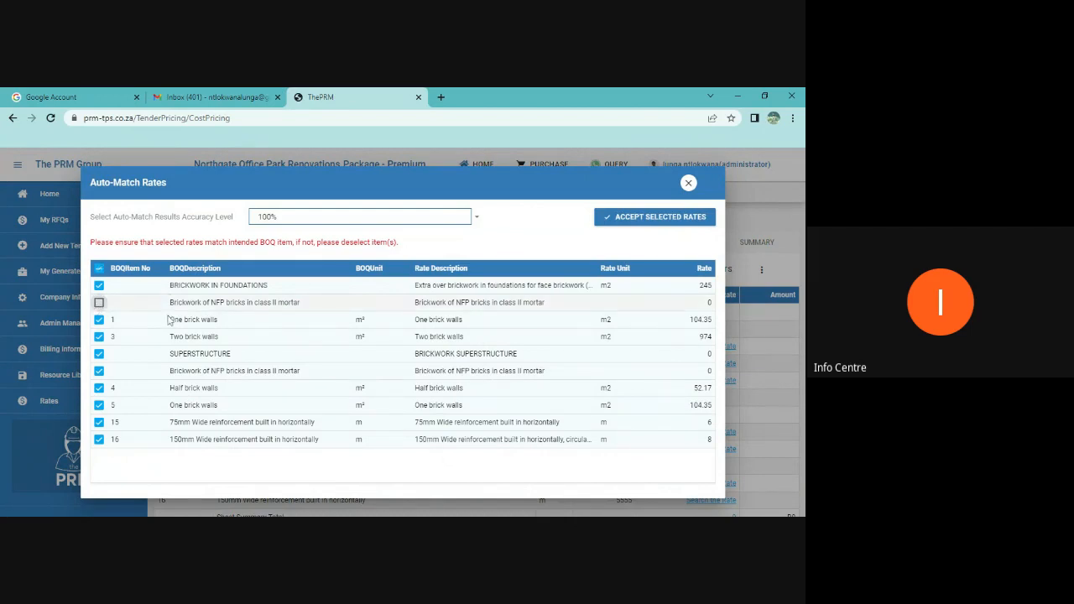
pyautogui.click(99, 355)
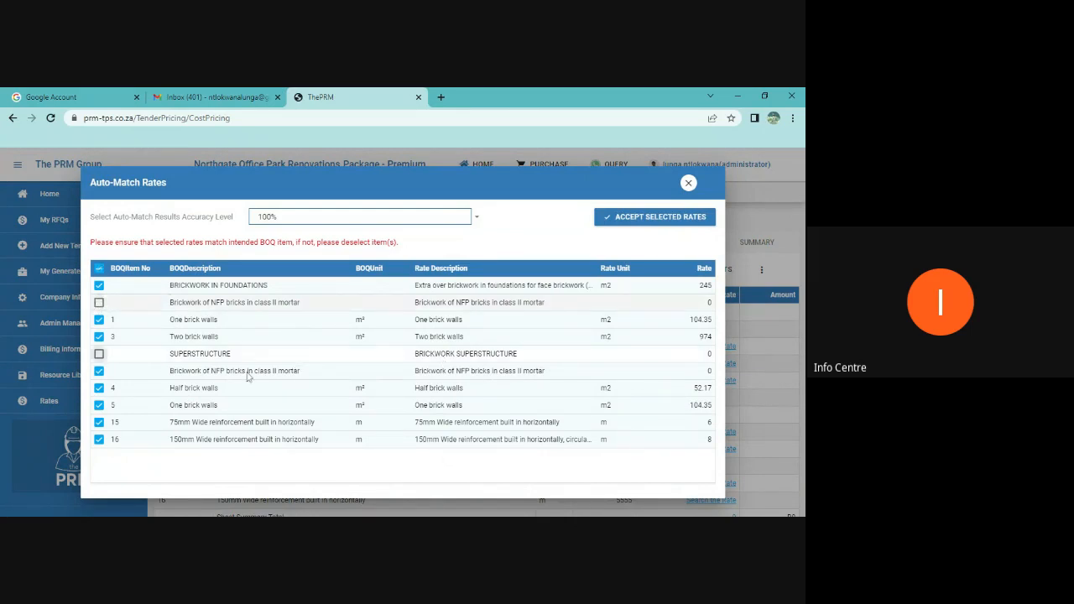
pyautogui.click(99, 372)
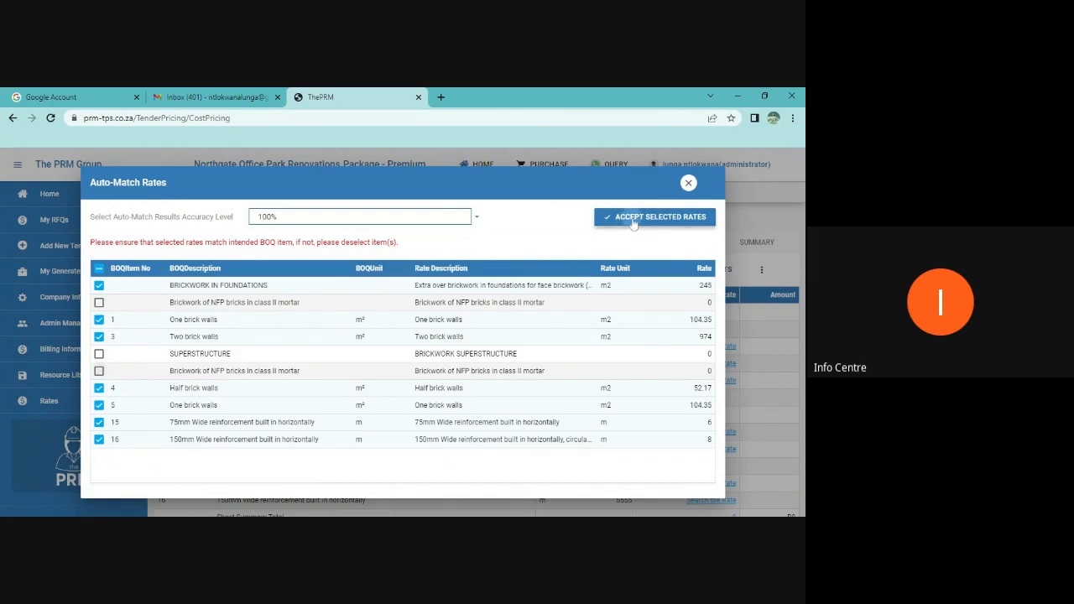
pyautogui.click(603, 216)
# Step: Enter a manual rate of 125 for the one and half brick walls item on the Masonry sheet
pyautogui.scroll(-3, 598, 395)
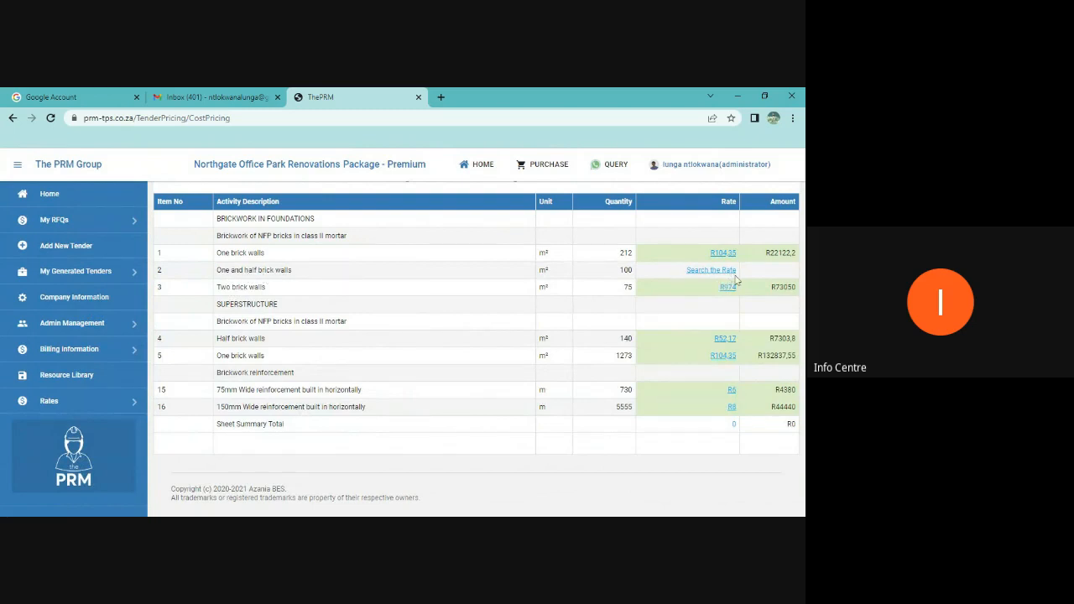
pyautogui.scroll(1, 734, 281)
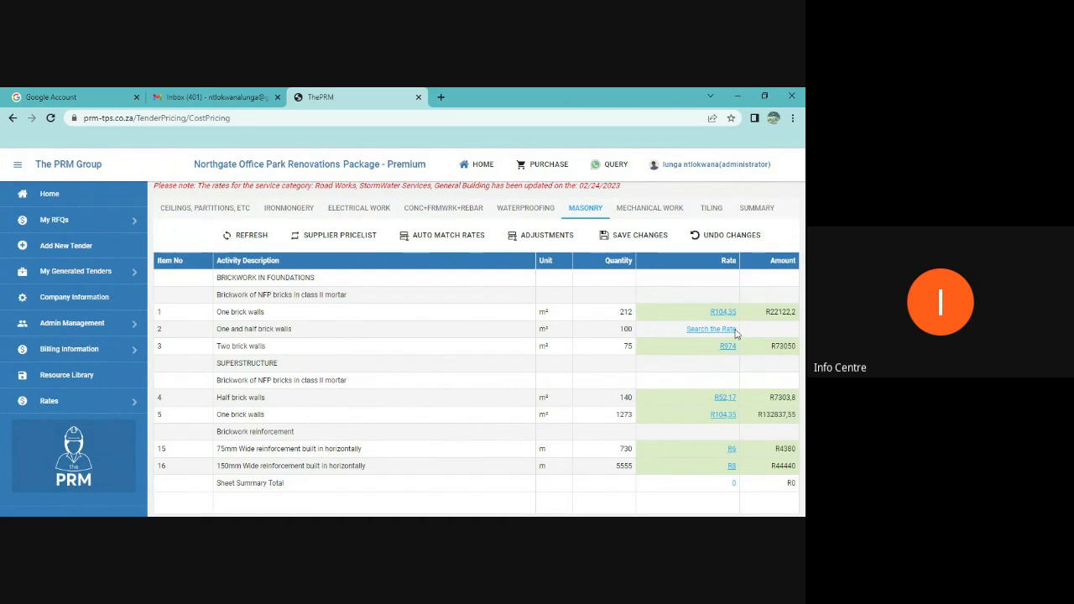
pyautogui.click(733, 329)
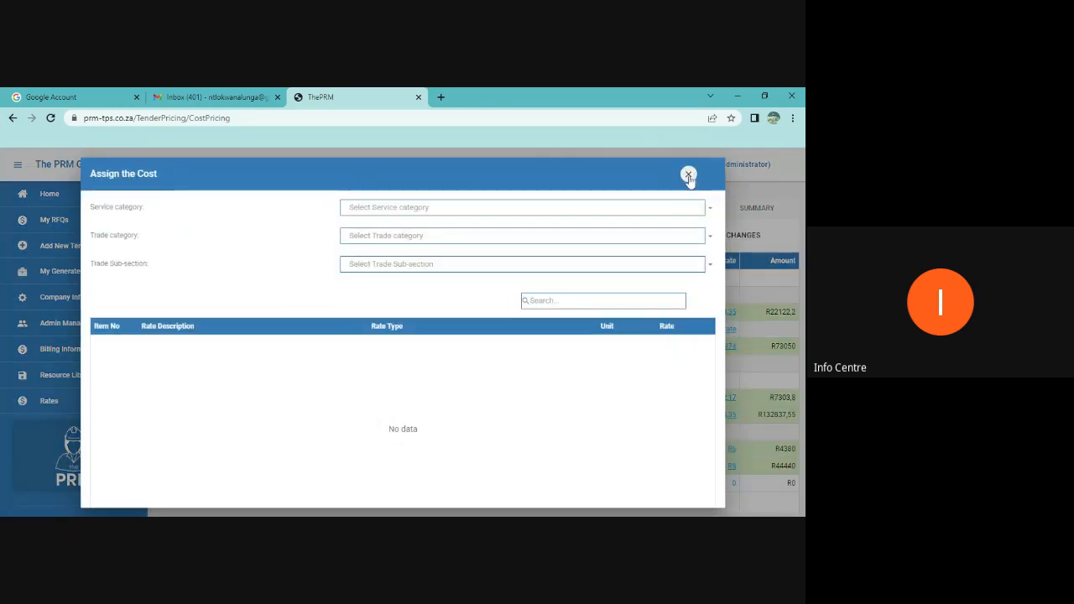
pyautogui.click(688, 176)
pyautogui.click(683, 335)
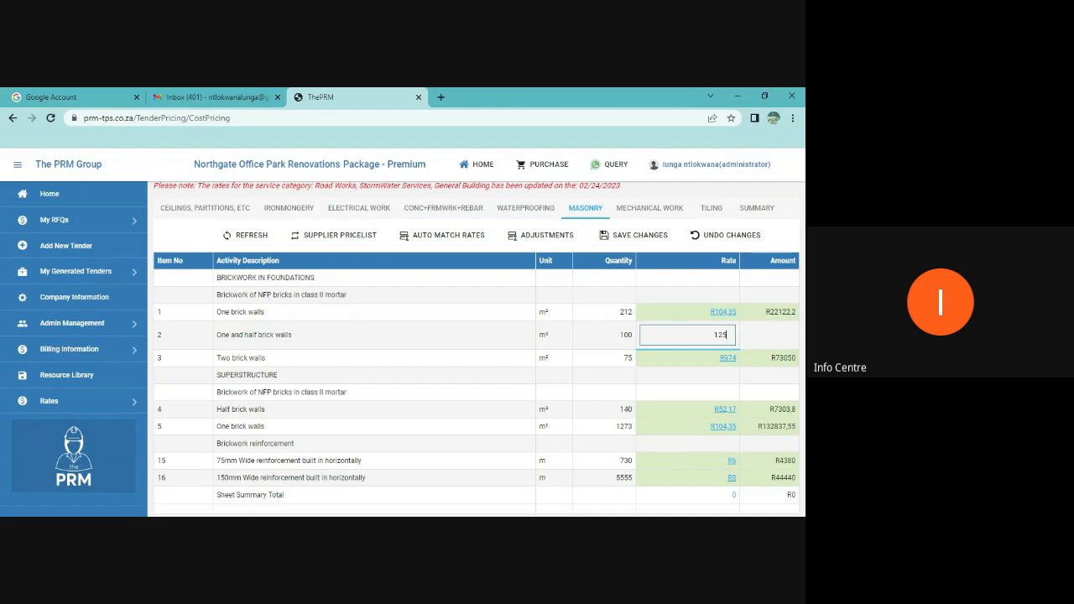
pyautogui.press('Return')
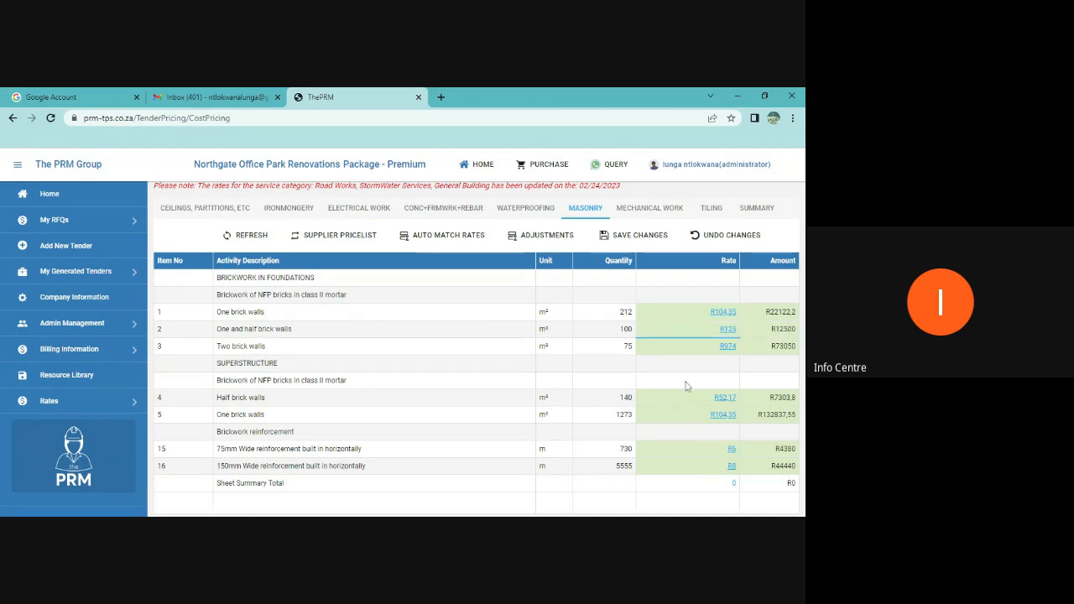
# Step: Save the Masonry sheet changes, assigning the manual rate to the General Building service category and Masonry trade category
pyautogui.click(647, 242)
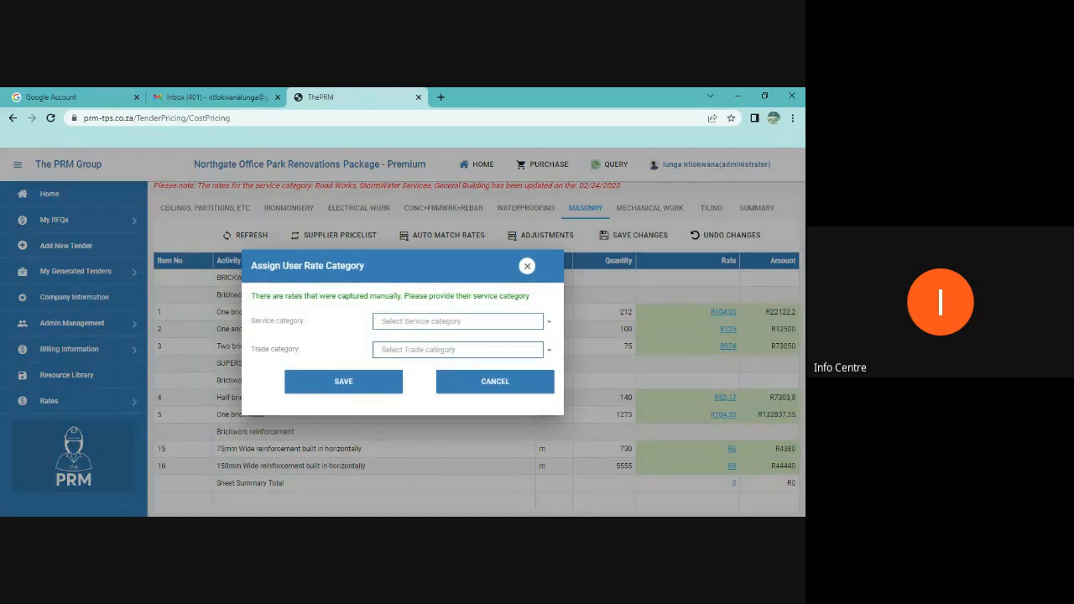
pyautogui.click(417, 326)
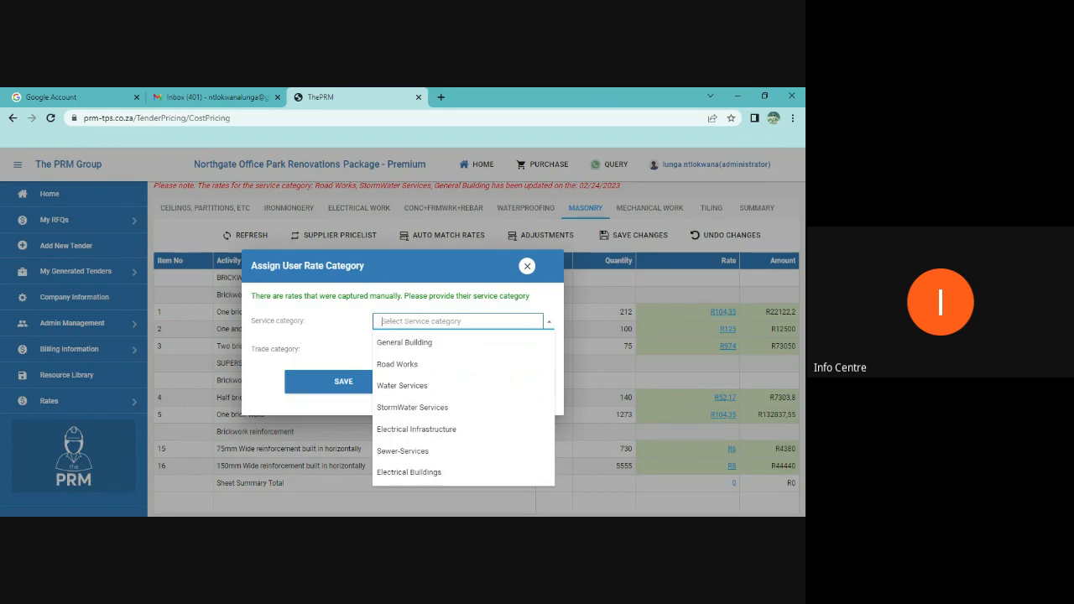
pyautogui.click(393, 347)
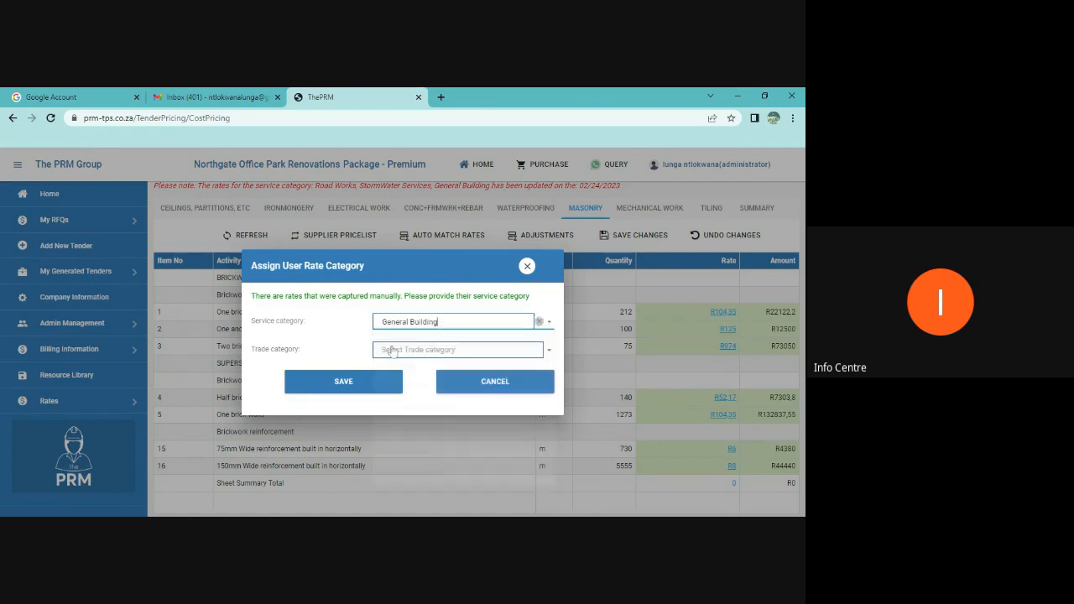
pyautogui.click(392, 352)
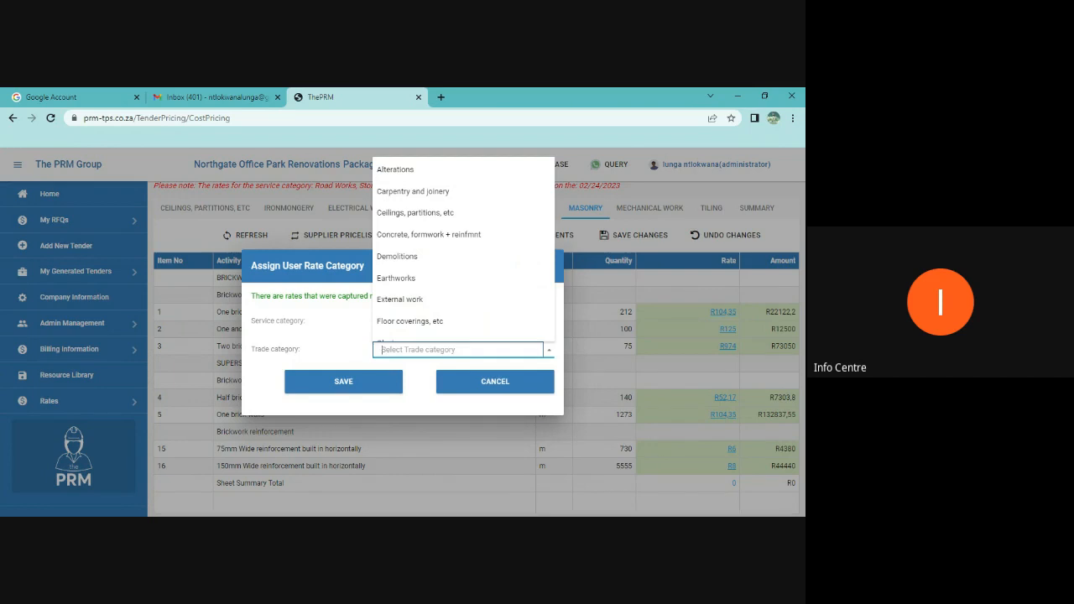
pyautogui.scroll(-3, 402, 296)
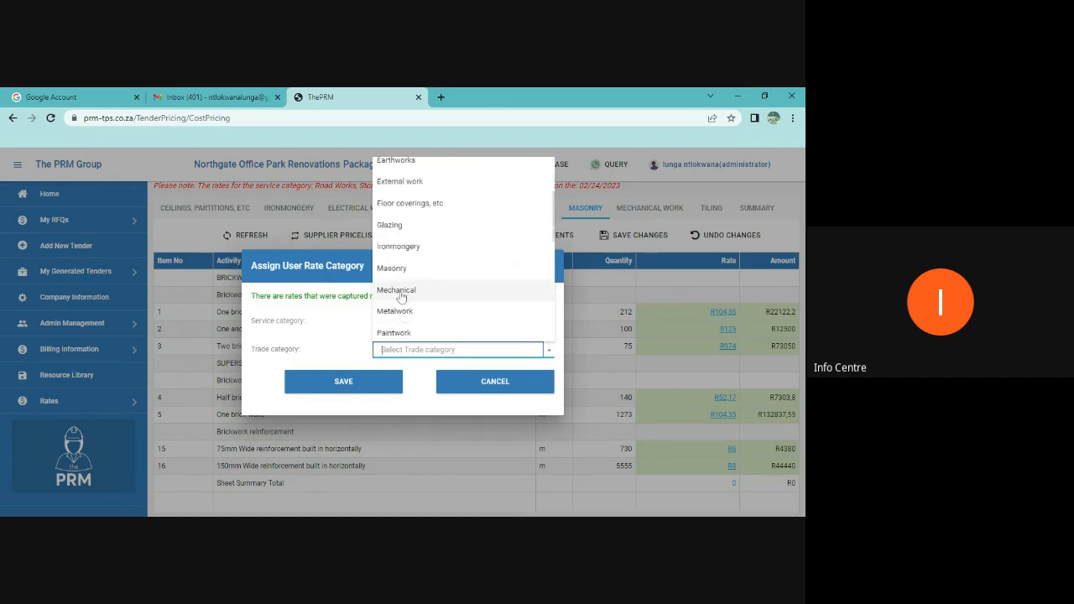
pyautogui.click(399, 269)
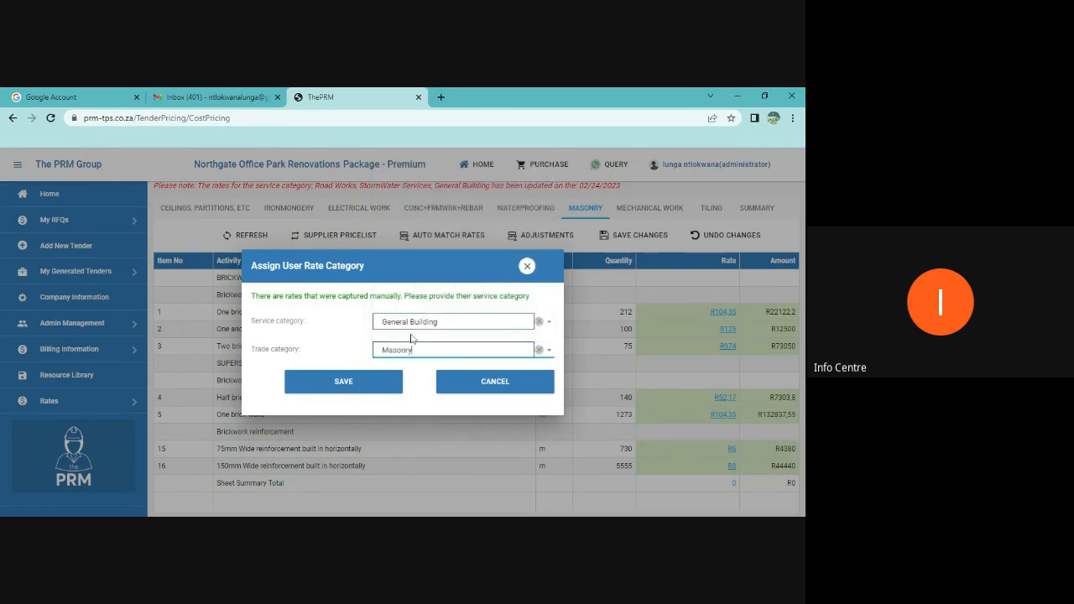
pyautogui.click(355, 382)
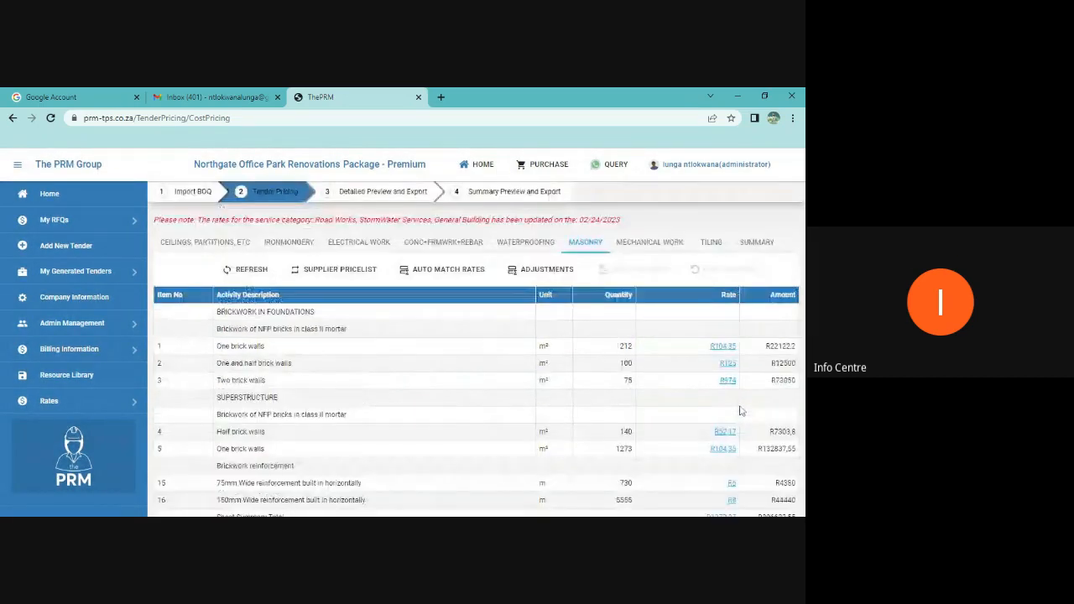
# Step: Apply cost adjustments of 0% material discount, 0% plant ownership and 25% profit margin to the Masonry sheet
pyautogui.click(542, 270)
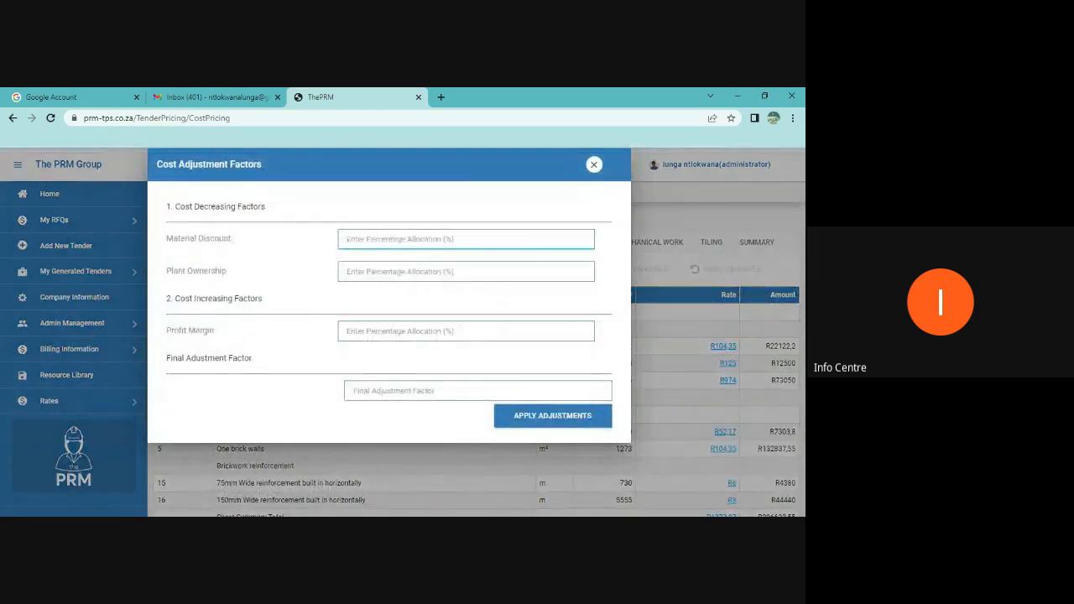
pyautogui.write('0')
pyautogui.press('Tab')
pyautogui.write('0')
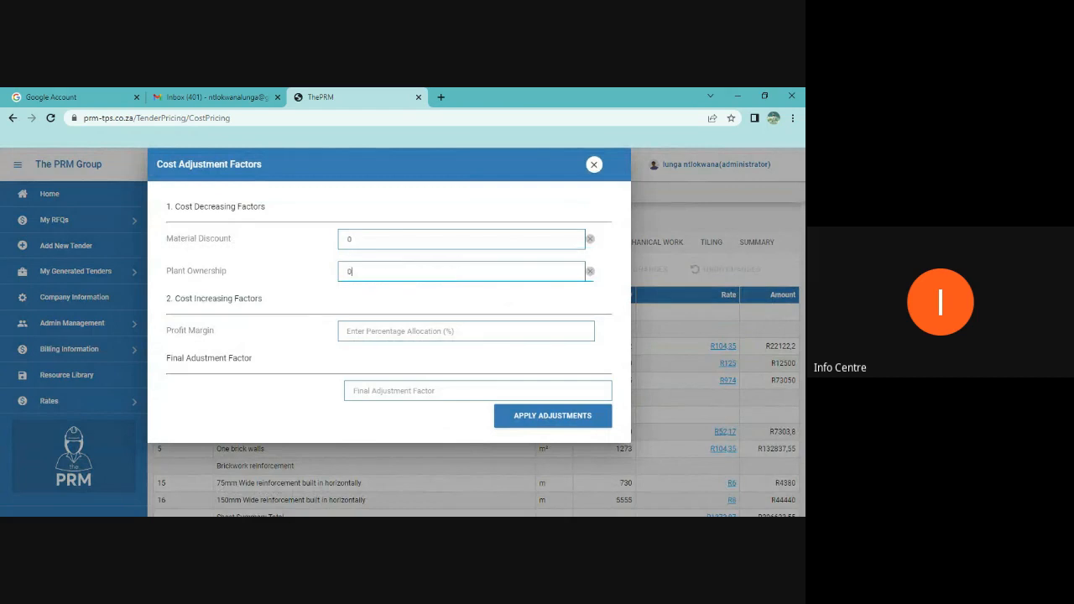
pyautogui.press('Tab')
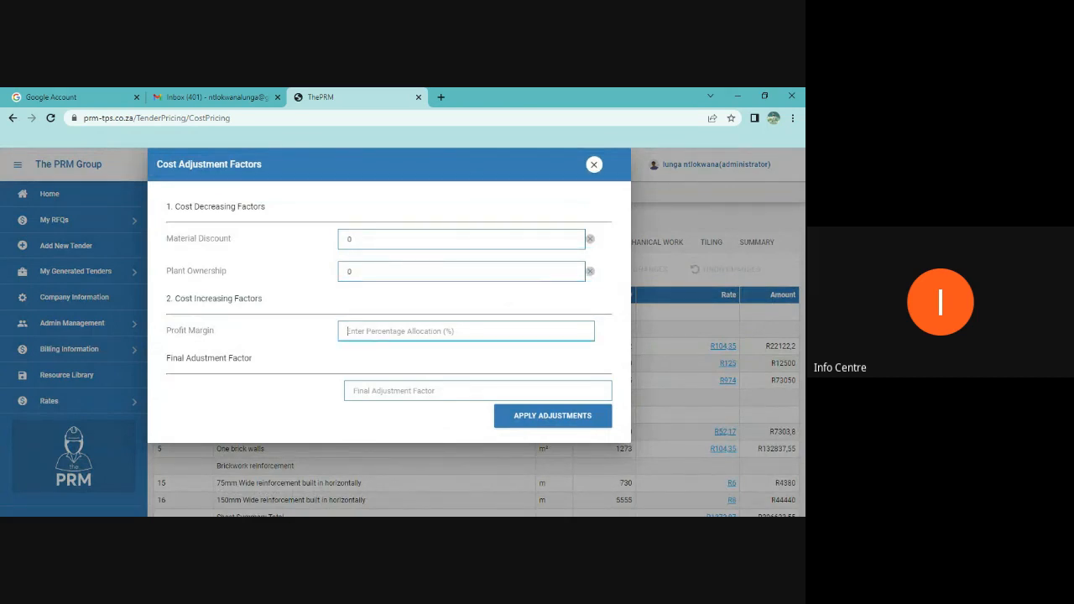
pyautogui.write('25')
pyautogui.click(328, 360)
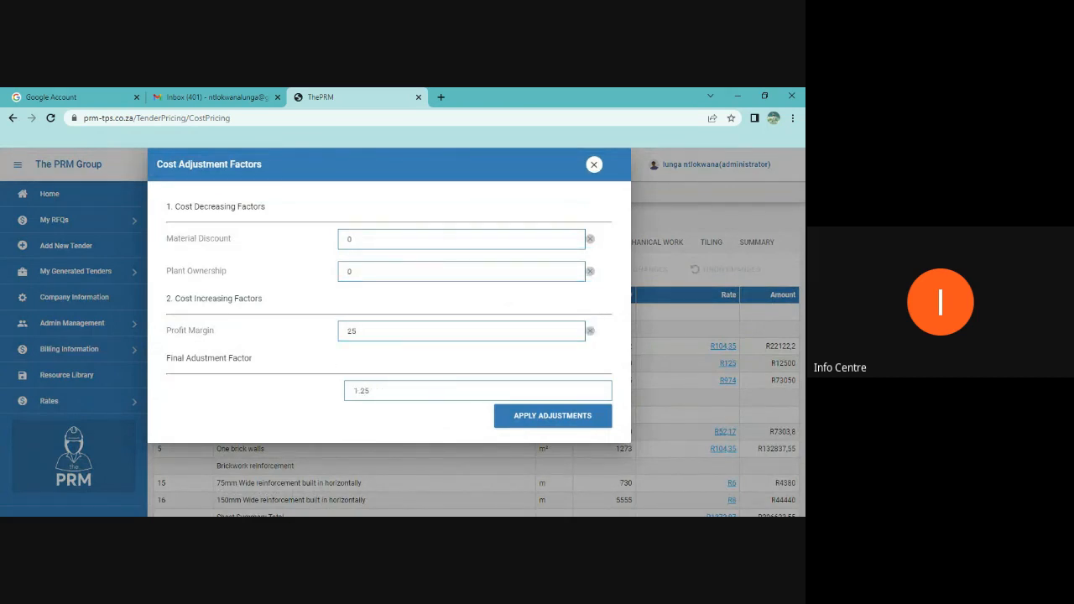
pyautogui.click(553, 416)
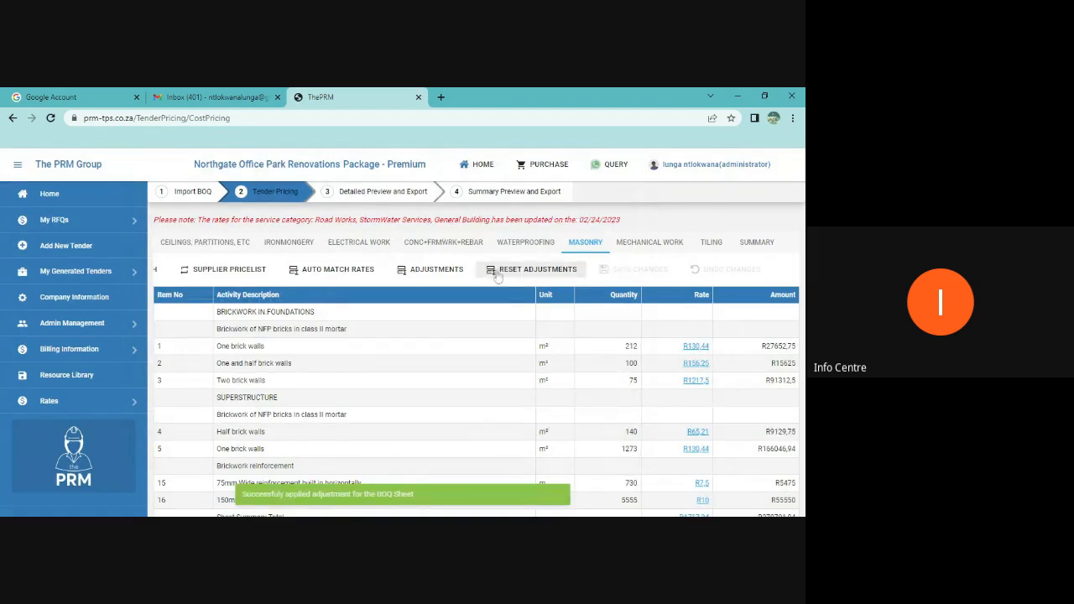
# Step: Auto-match the Mechanical Work sheet at 100% accuracy, accept all matches except the Mechanical Work and Air Conditioning Installation headings, and save the changes
pyautogui.click(650, 243)
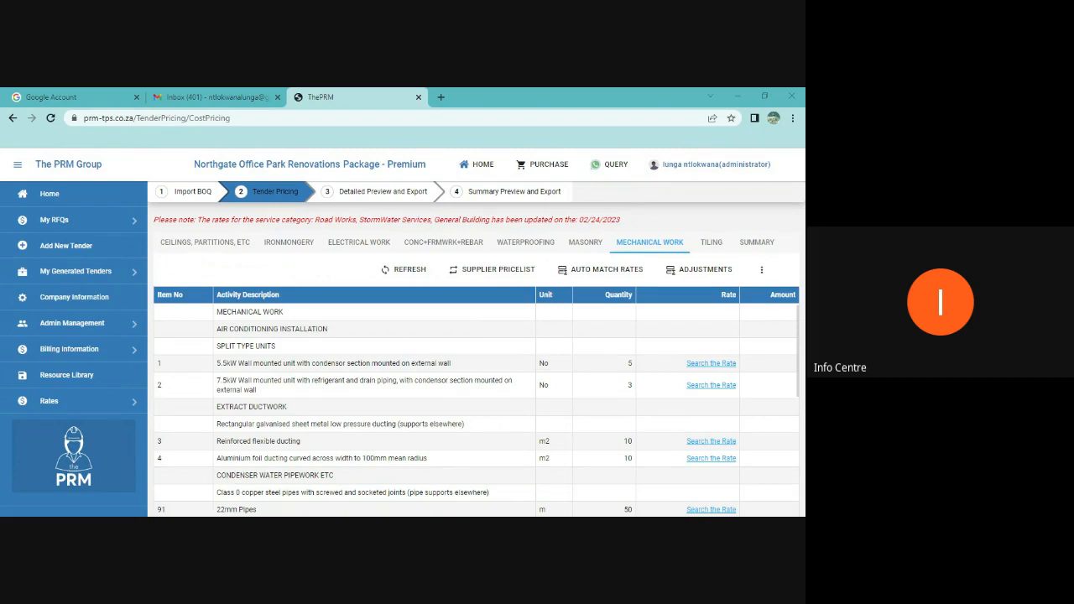
pyautogui.click(607, 272)
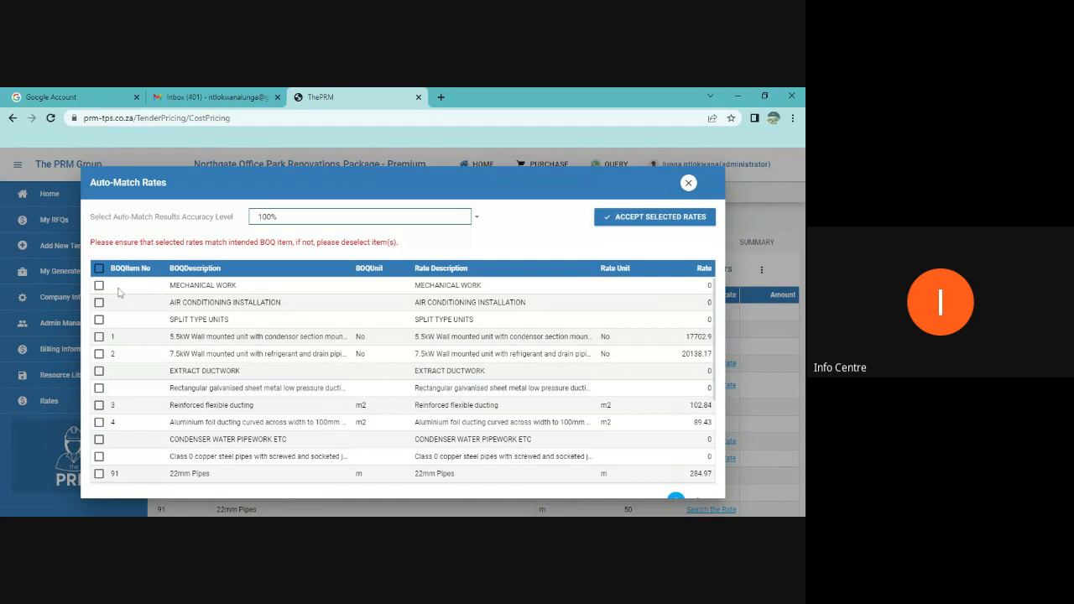
pyautogui.click(99, 286)
pyautogui.click(99, 286)
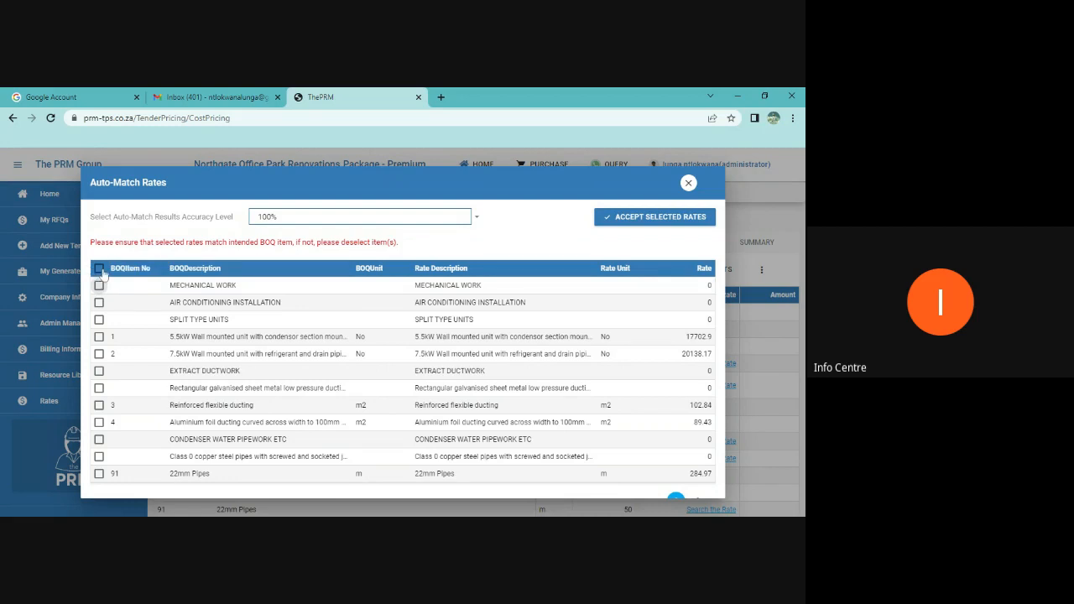
pyautogui.click(99, 268)
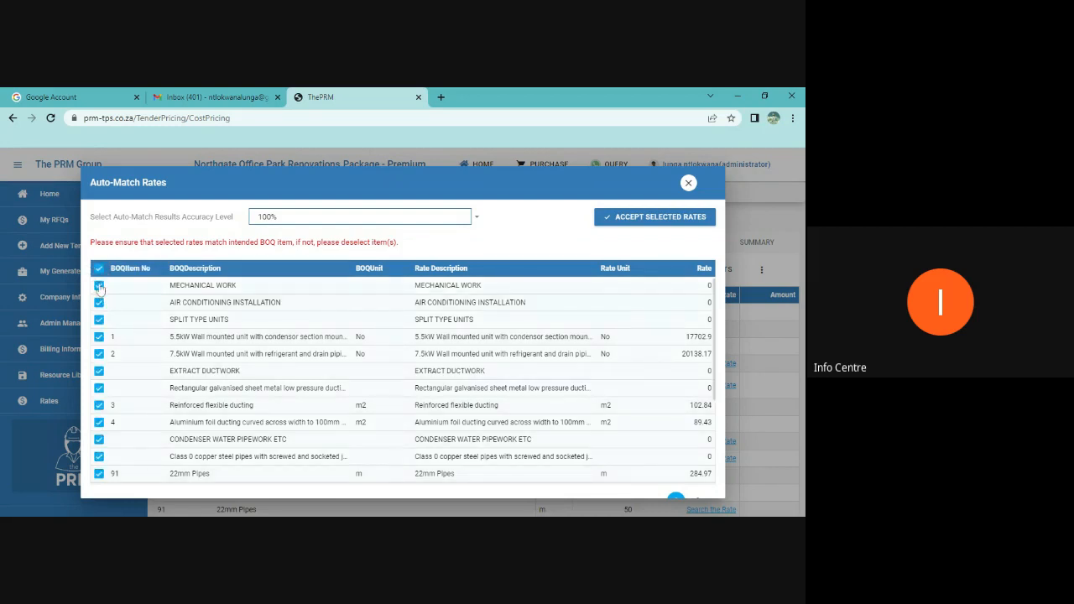
pyautogui.click(99, 286)
pyautogui.click(99, 303)
pyautogui.scroll(-2, 446, 442)
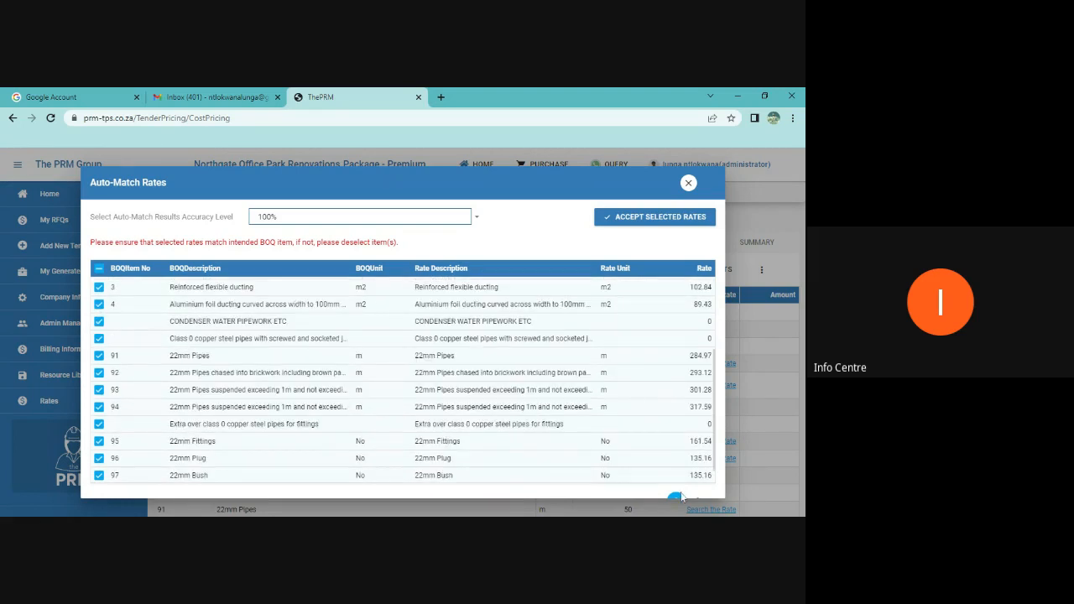
pyautogui.click(659, 220)
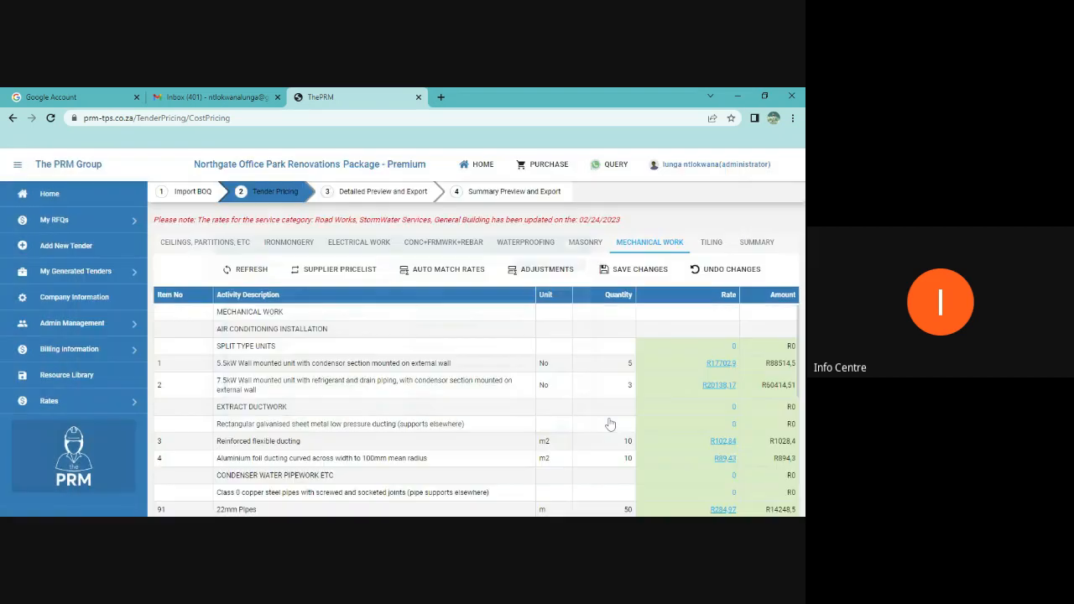
pyautogui.click(642, 269)
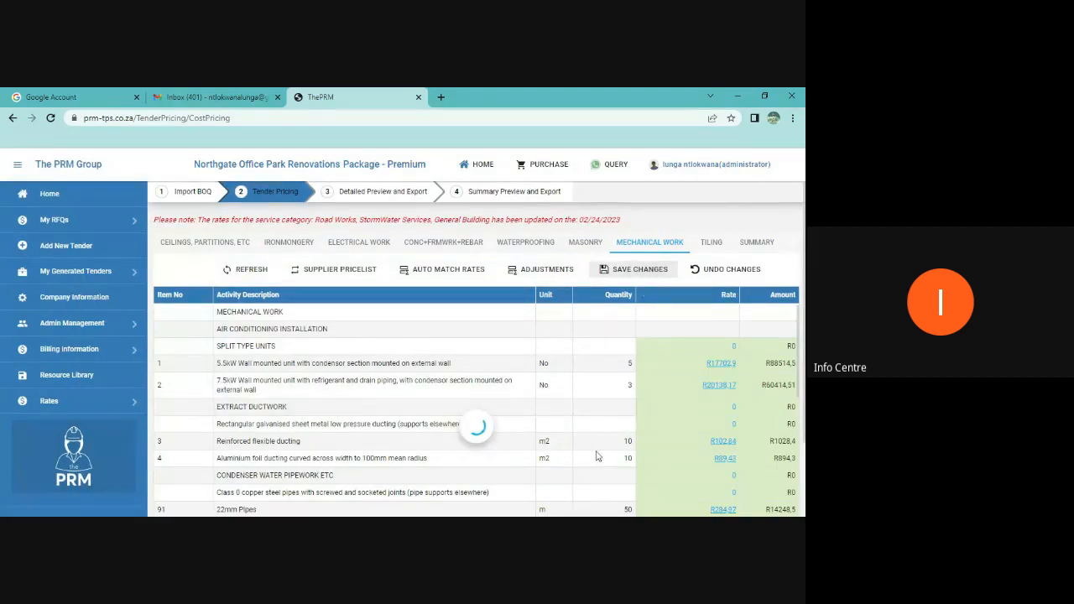
# Step: Apply cost adjustments of 0% material discount, 0% plant ownership and 30% profit margin to the Mechanical Work sheet
pyautogui.click(556, 272)
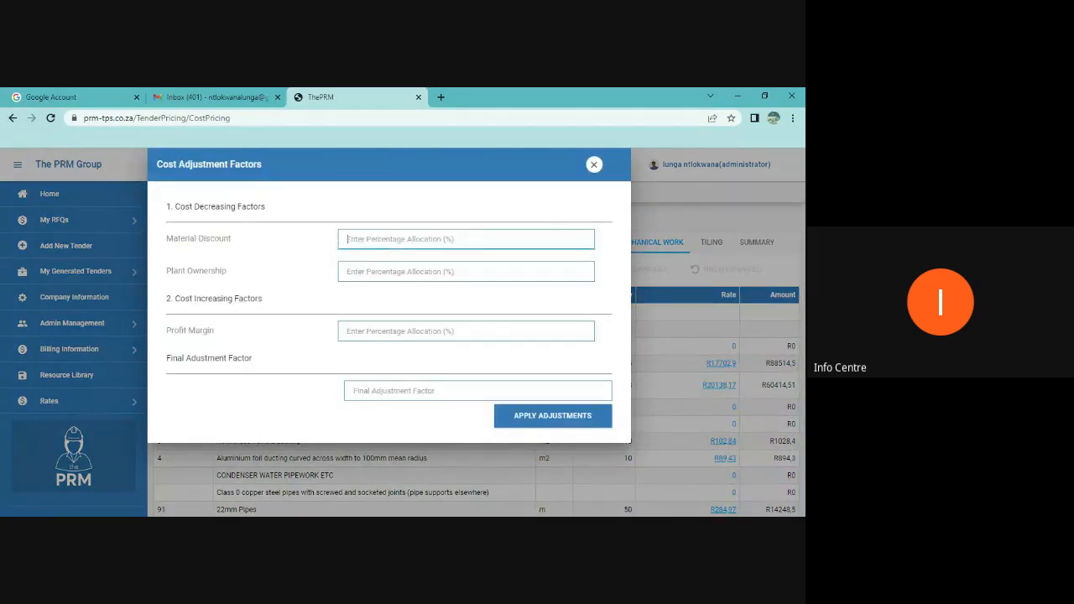
pyautogui.write('0')
pyautogui.press('Tab')
pyautogui.write('0')
pyautogui.press('Tab')
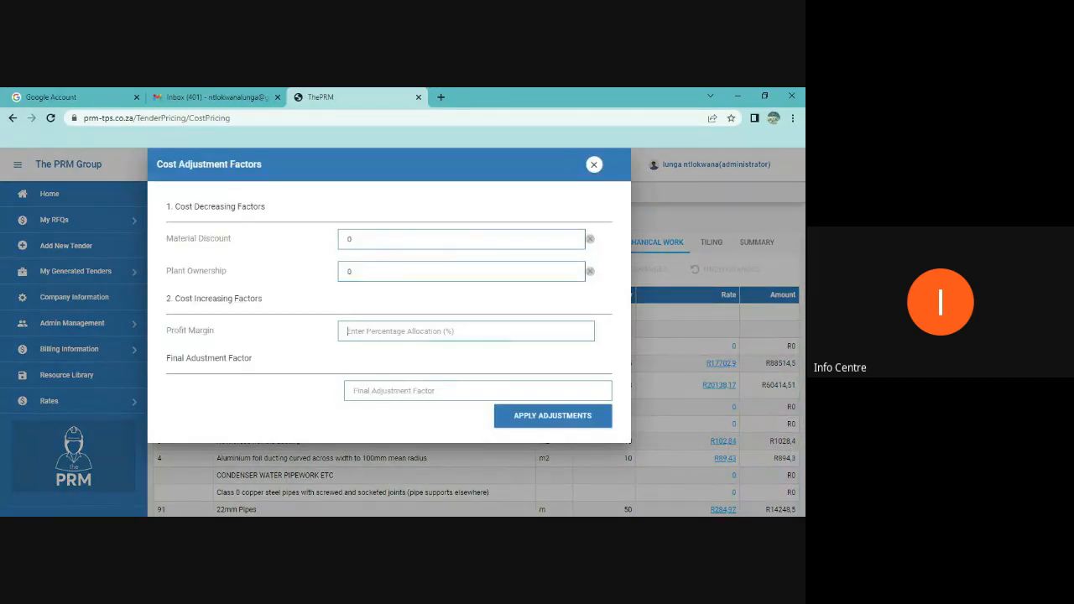
pyautogui.write('30')
pyautogui.click(337, 358)
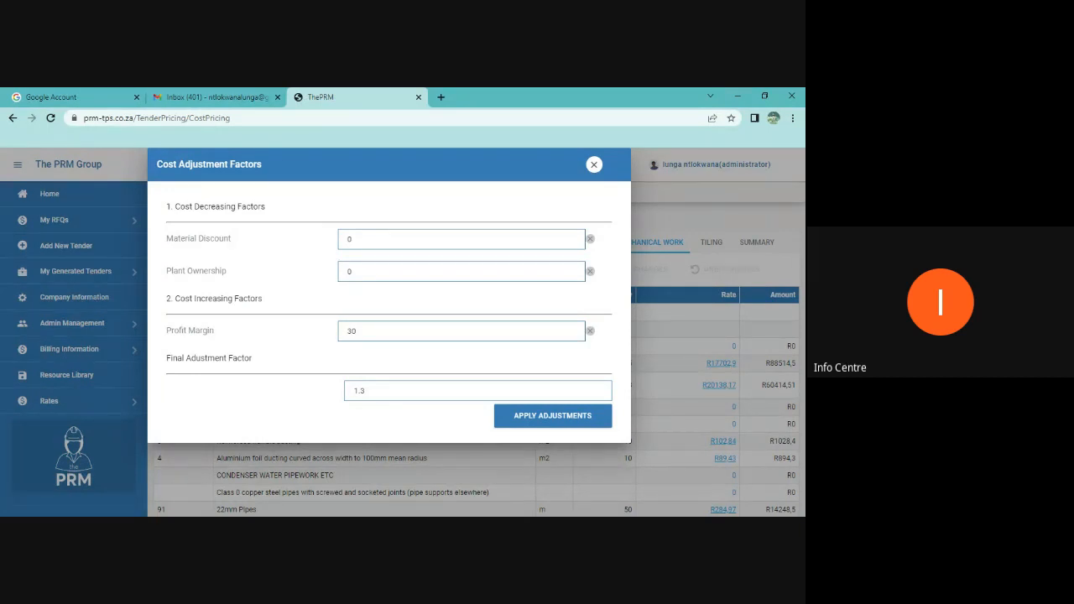
pyautogui.click(525, 424)
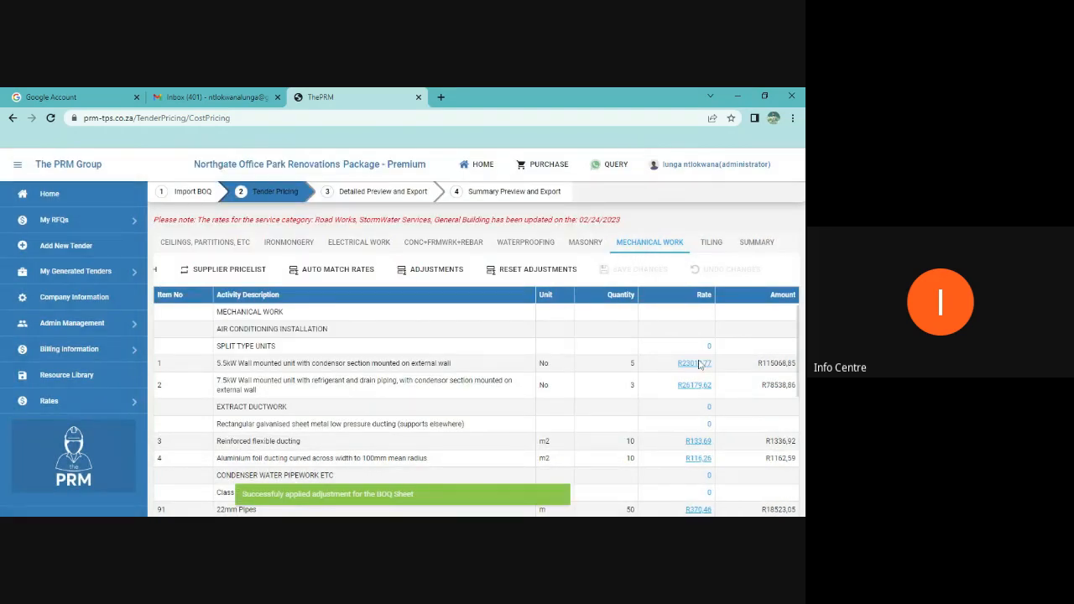
# Step: Auto-match the Tiling sheet at 100% accuracy, accept all matched rates and save the changes
pyautogui.click(711, 243)
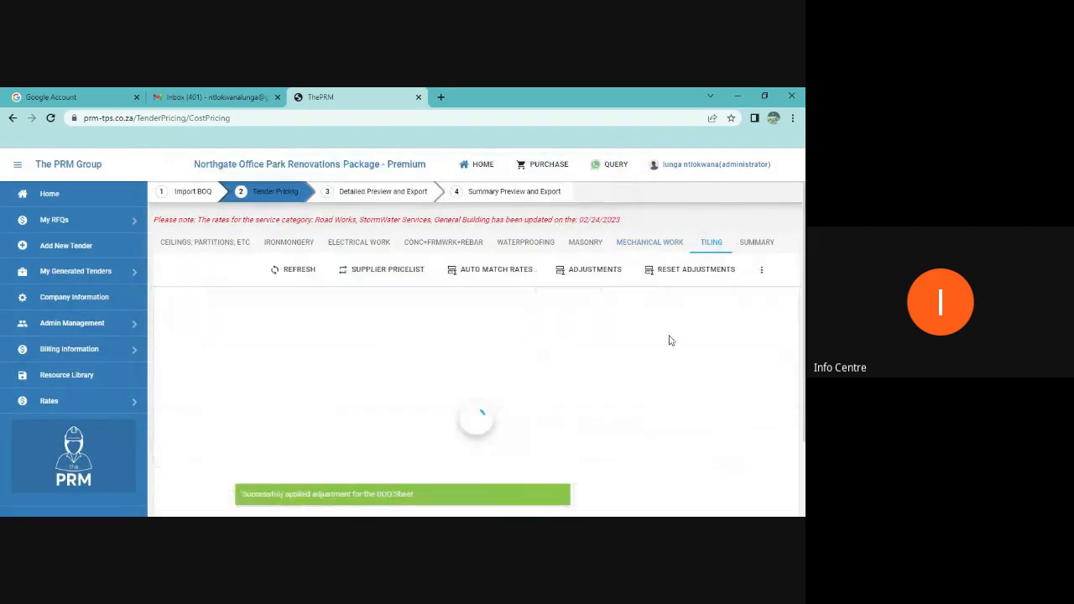
pyautogui.click(604, 271)
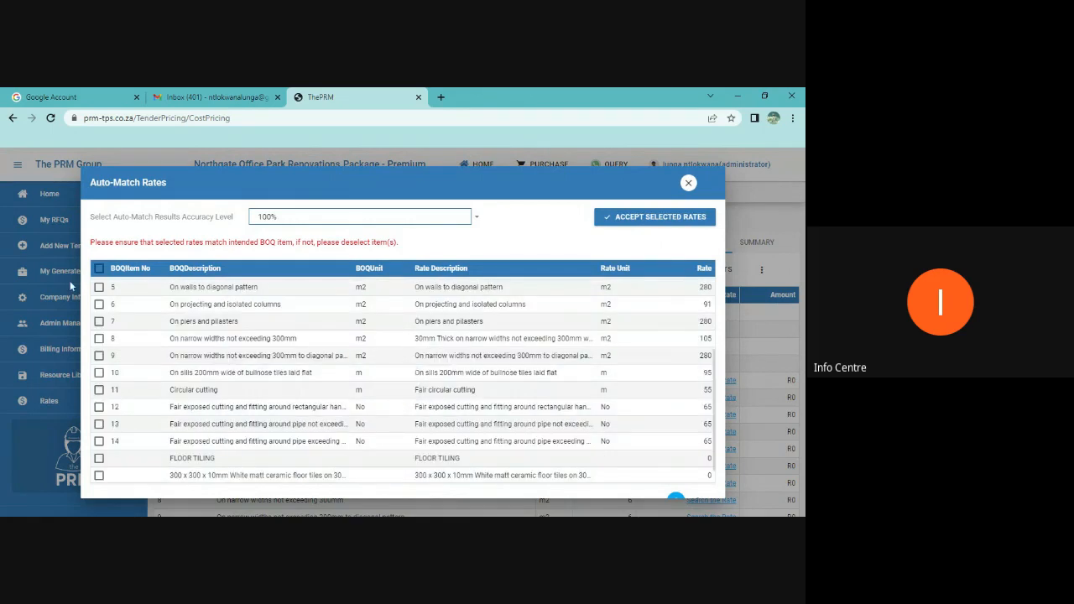
pyautogui.click(99, 269)
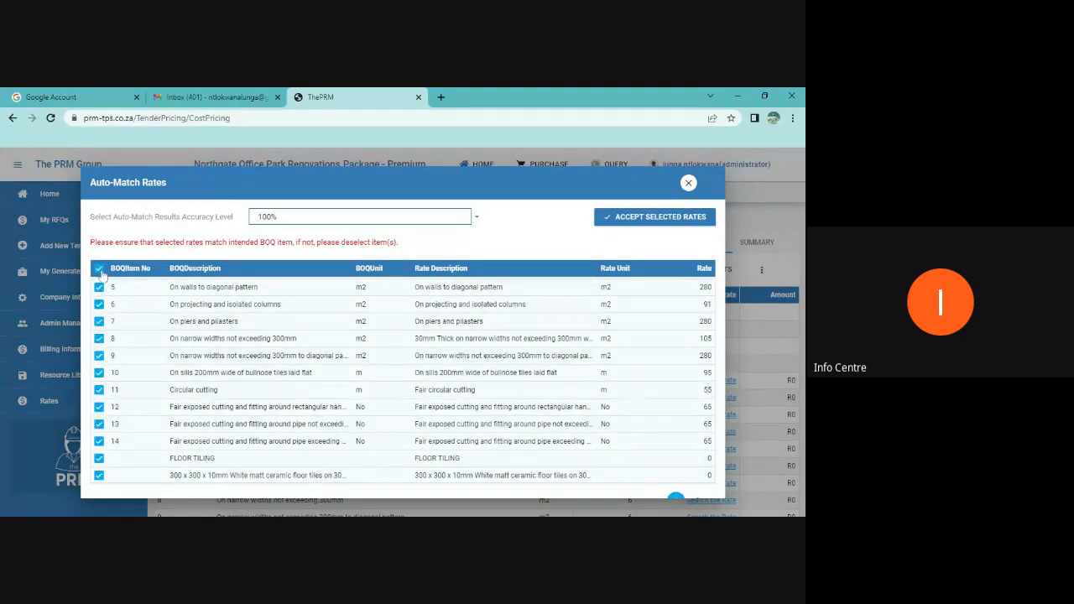
pyautogui.scroll(-1, 514, 392)
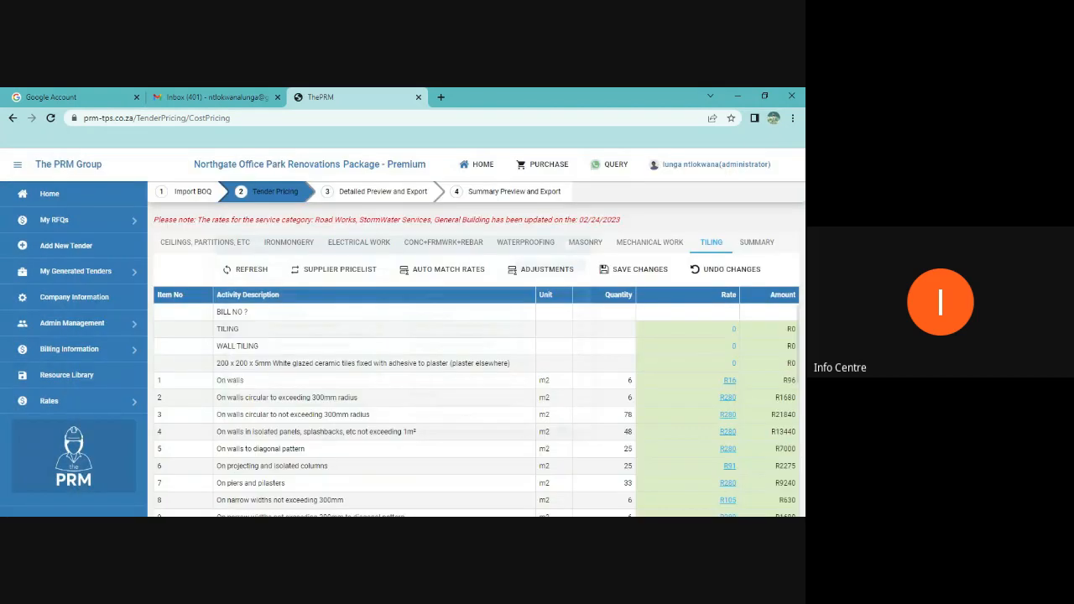
pyautogui.click(638, 270)
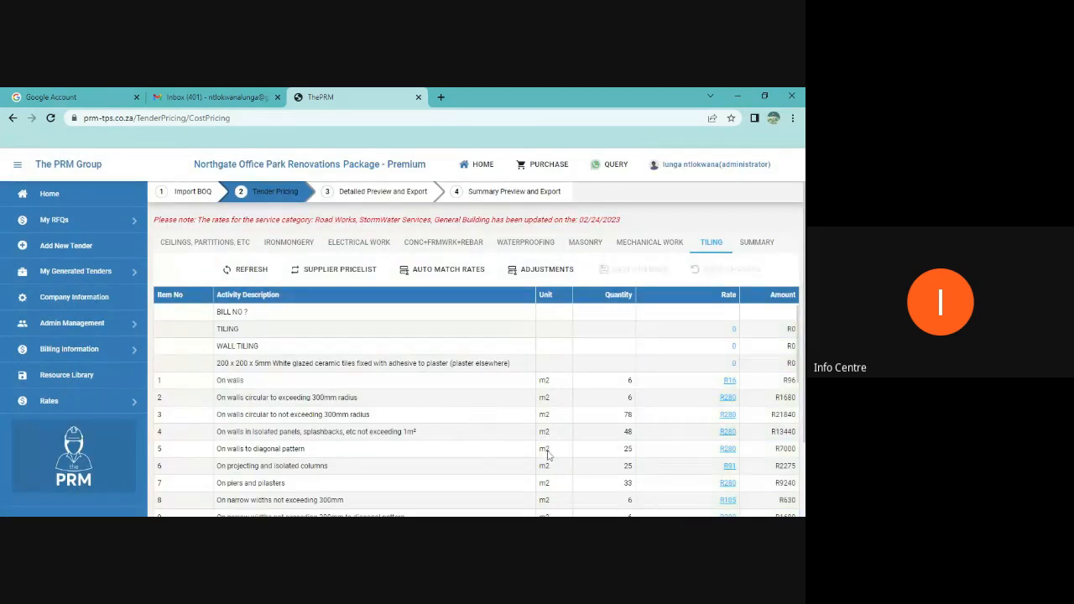
# Step: Apply cost adjustments of 5% material discount, 80% plant ownership and 10% profit margin to the Tiling sheet
pyautogui.click(544, 269)
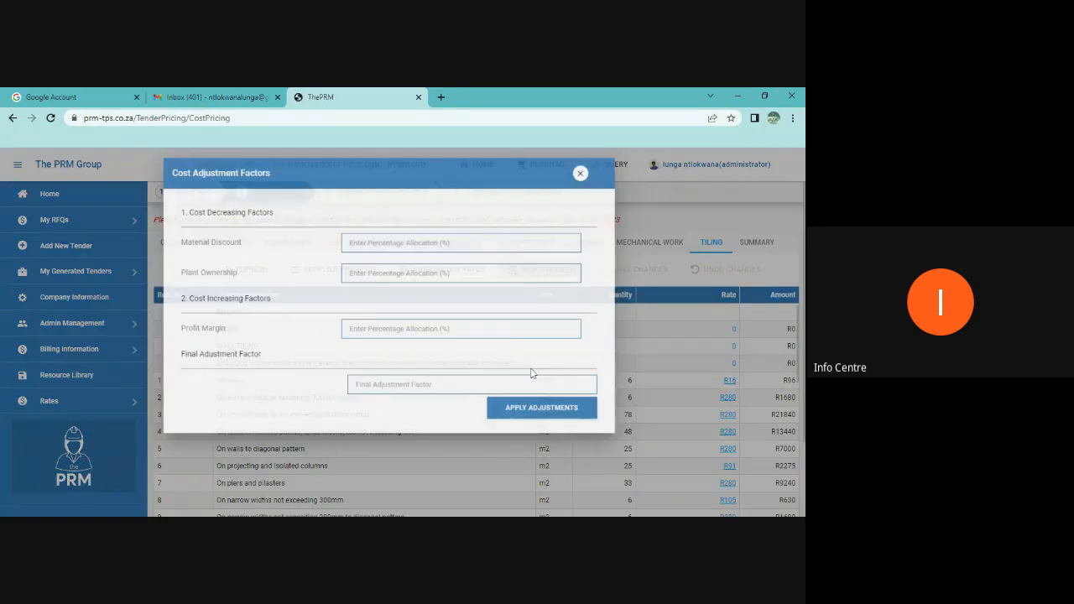
pyautogui.click(386, 239)
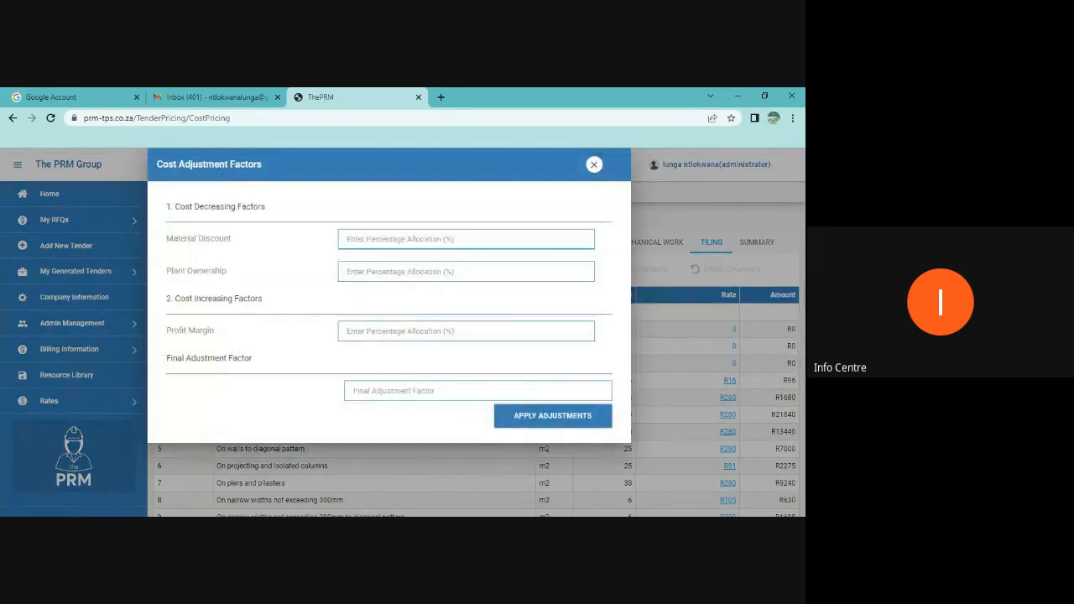
pyautogui.write('5')
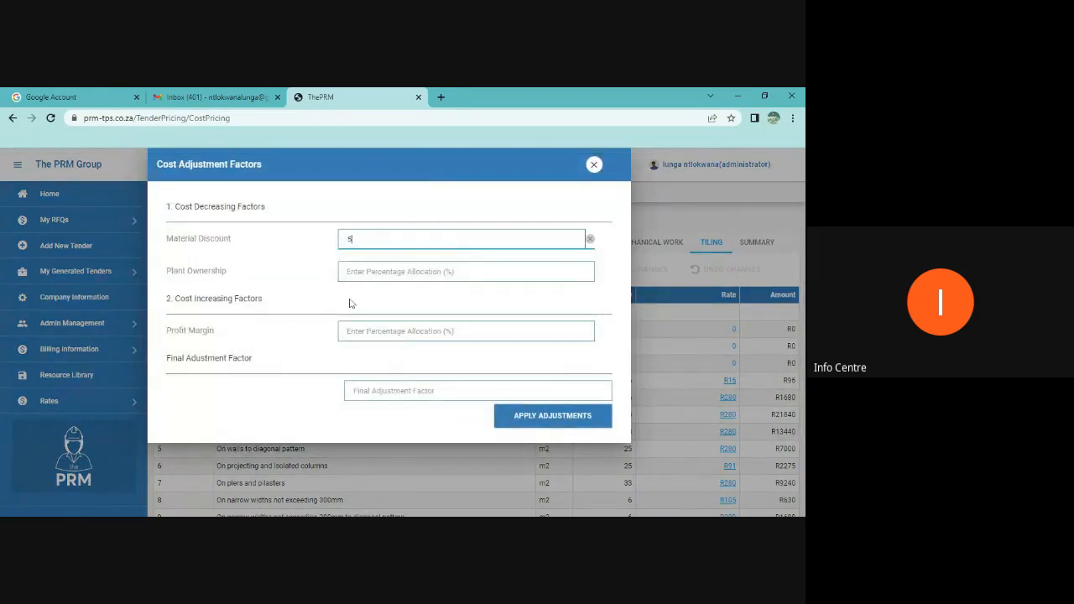
pyautogui.click(347, 271)
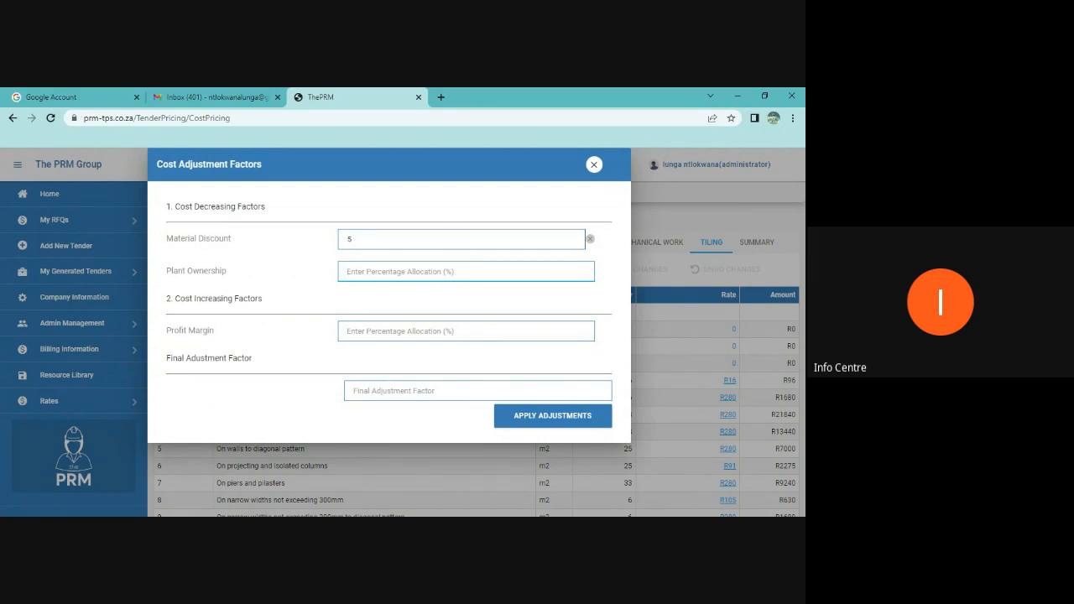
pyautogui.write('0')
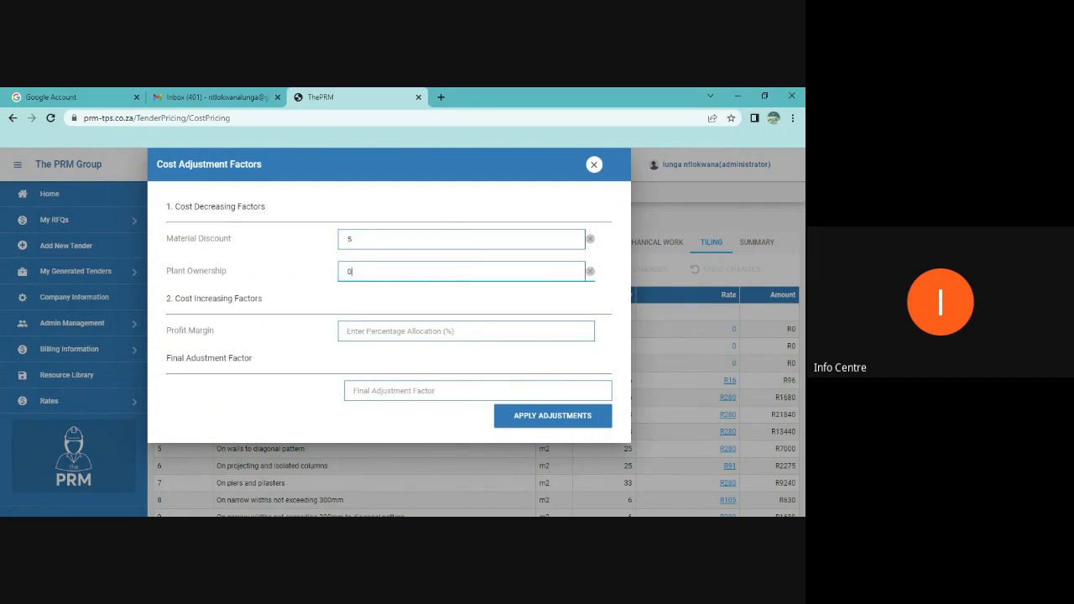
pyautogui.press('BackSpace')
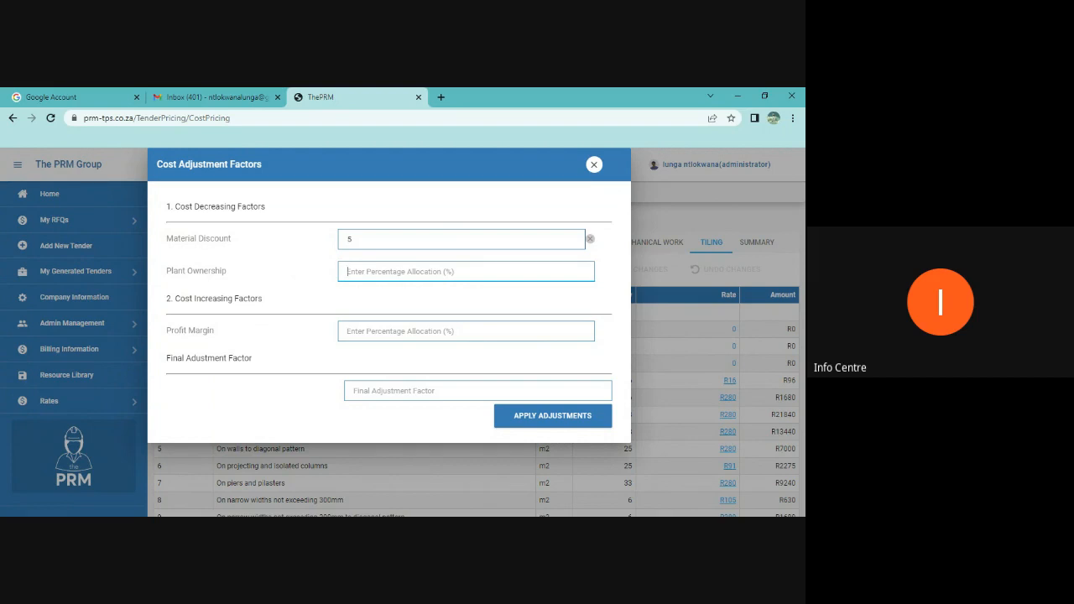
pyautogui.write('80')
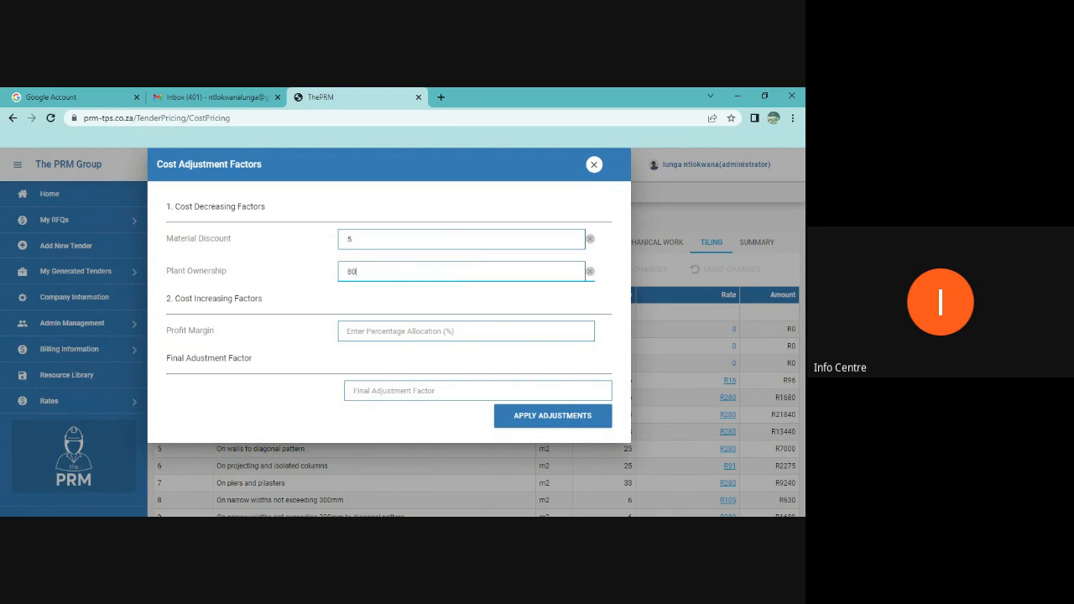
pyautogui.click(403, 332)
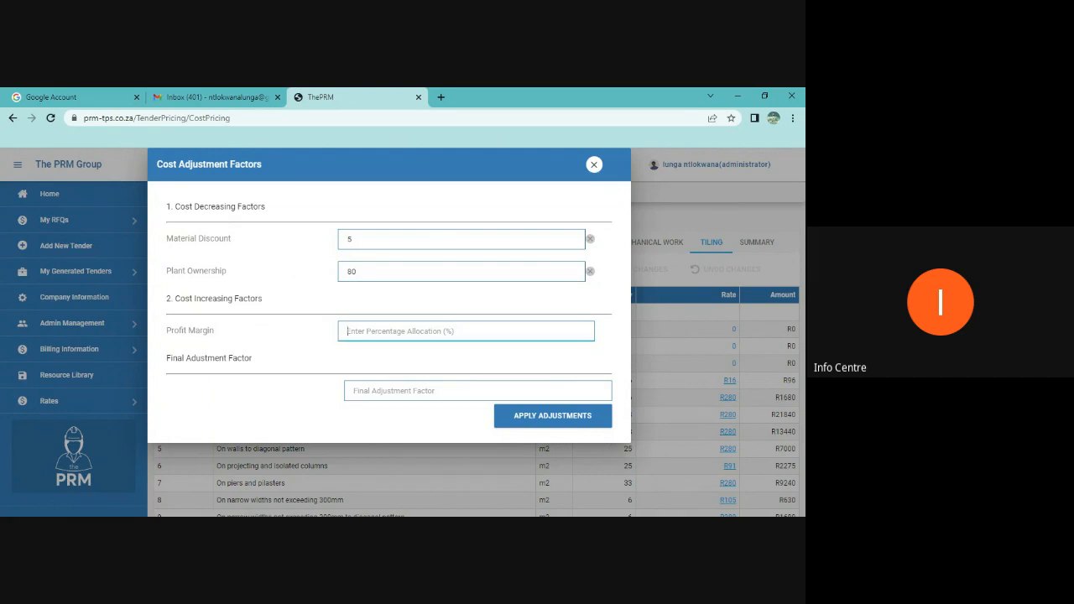
pyautogui.write('10')
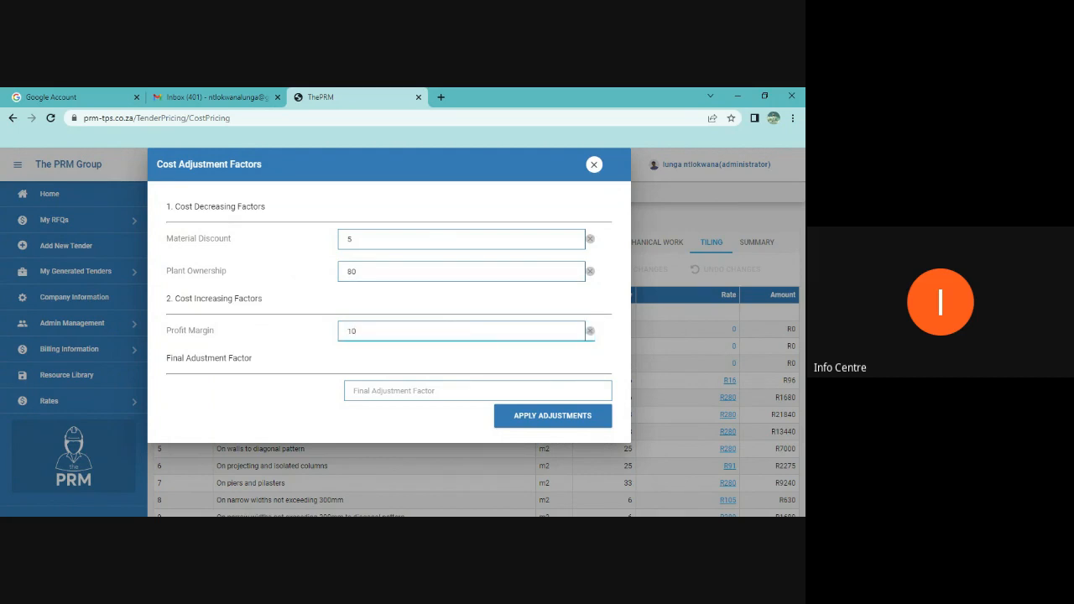
pyautogui.click(303, 364)
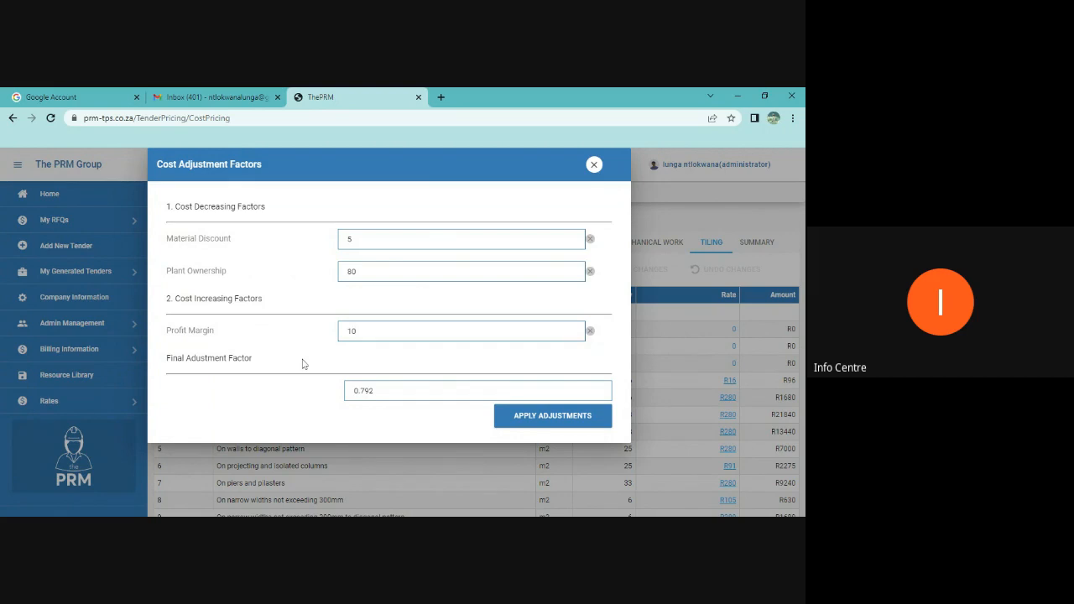
pyautogui.click(553, 417)
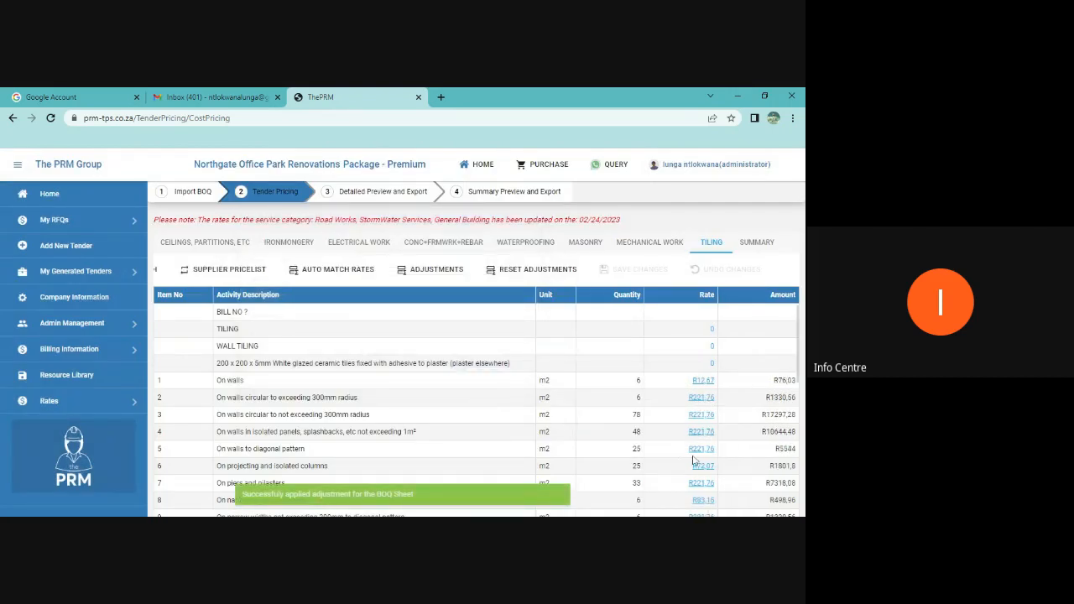
pyautogui.scroll(-5, 646, 387)
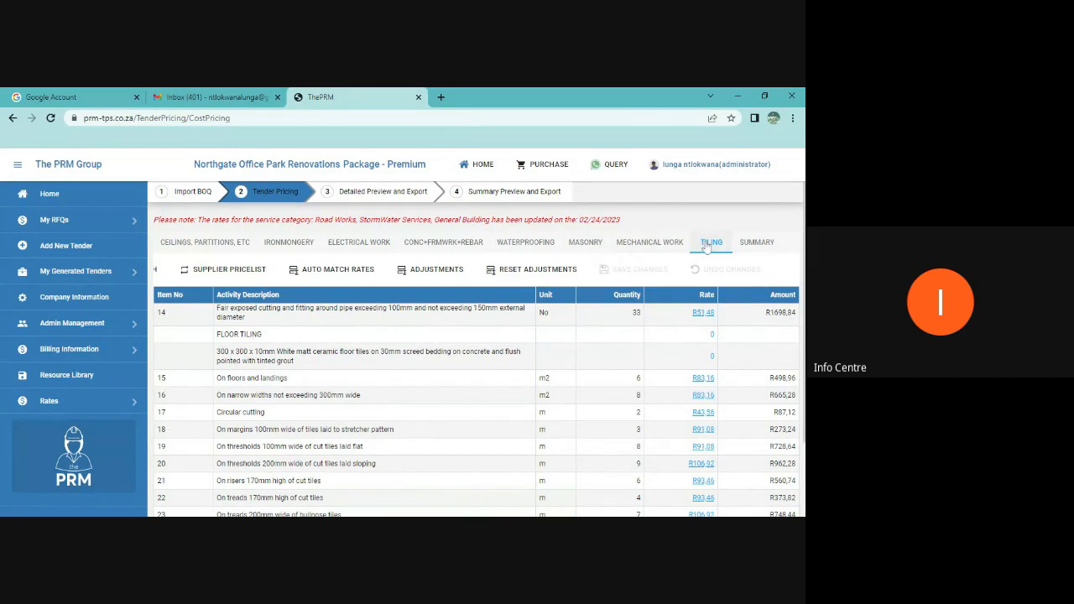
# Step: Review the pricing summary of all BOQ sheets and return to the Waterproofing sheet to check its rates
pyautogui.click(751, 244)
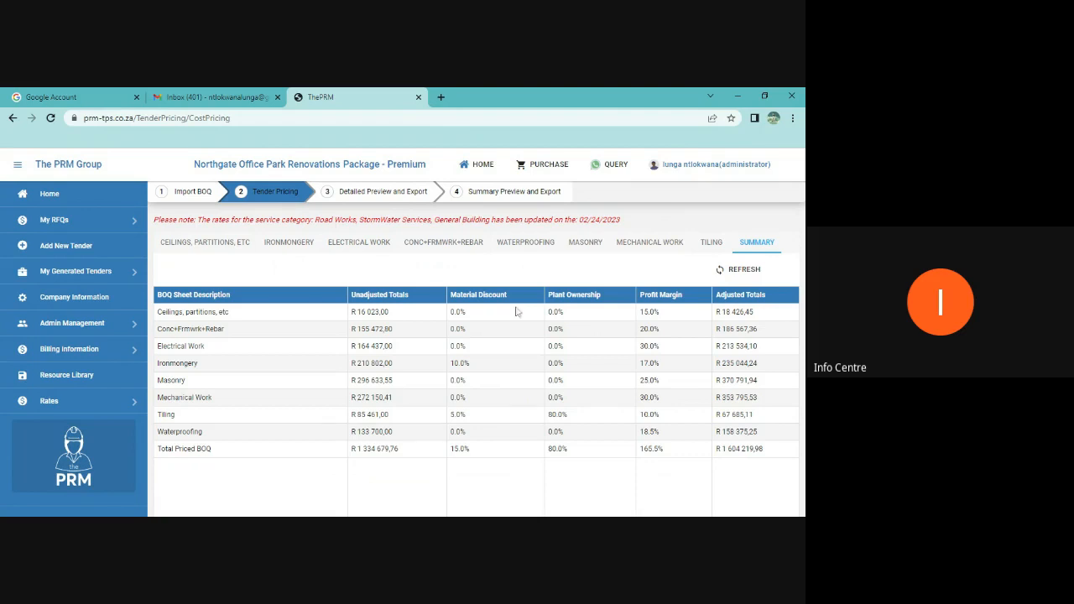
pyautogui.click(363, 198)
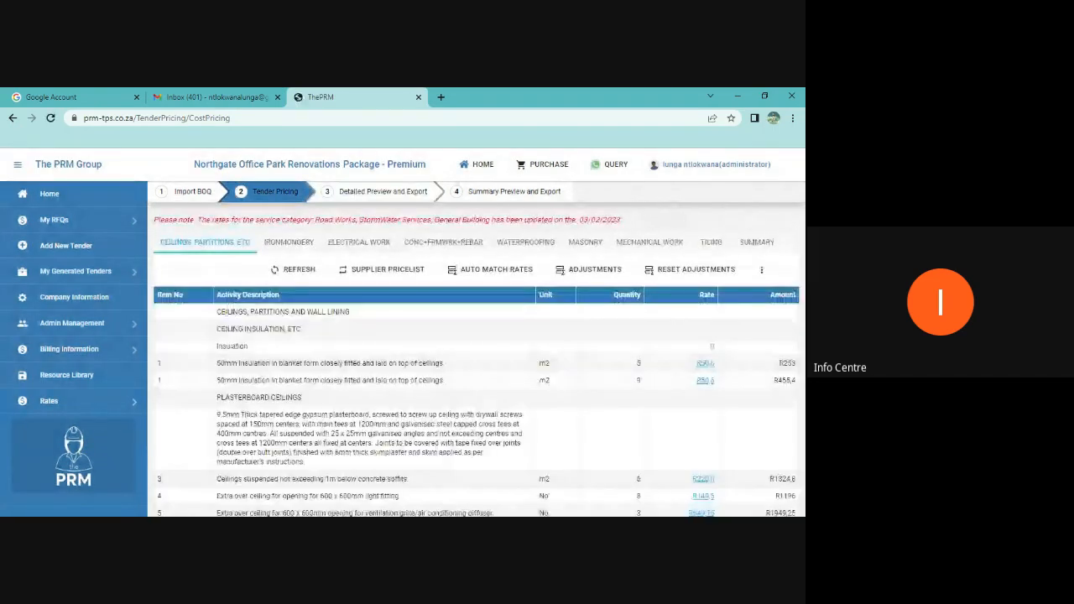
pyautogui.click(517, 248)
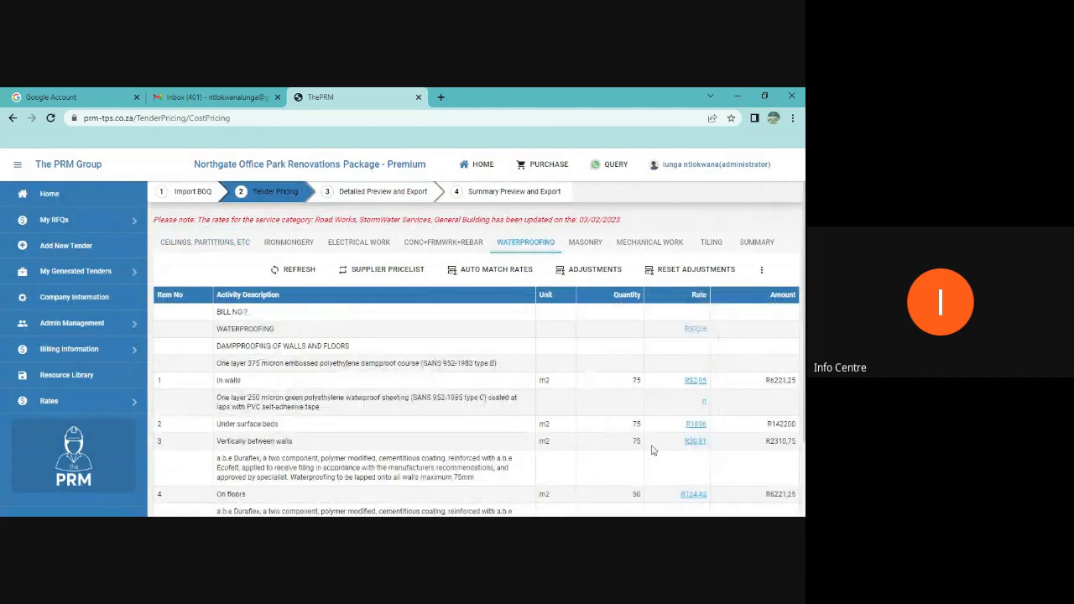
pyautogui.scroll(-5, 653, 450)
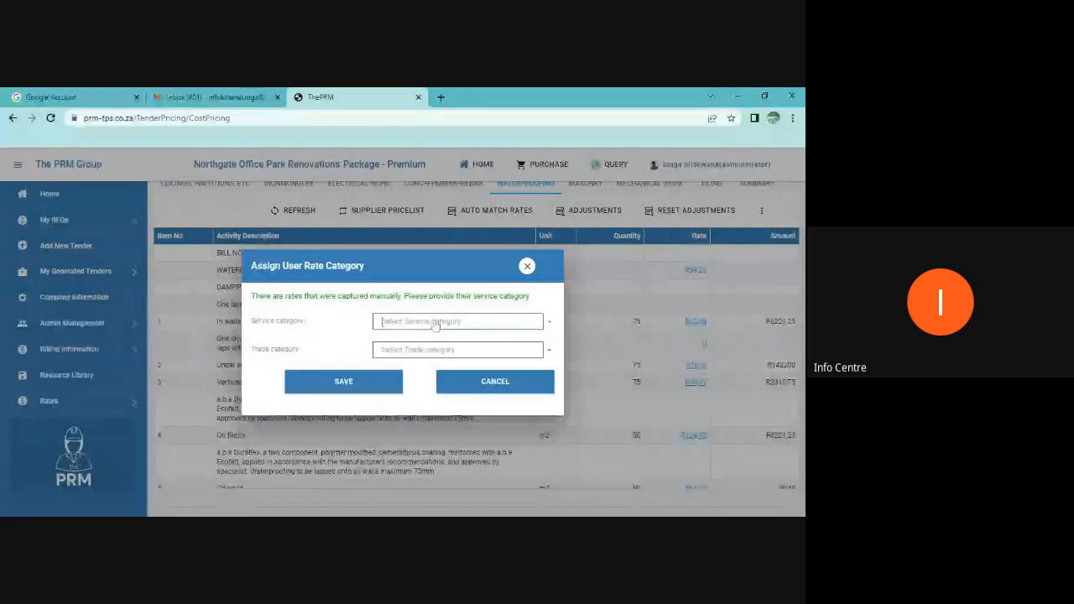
pyautogui.click(435, 325)
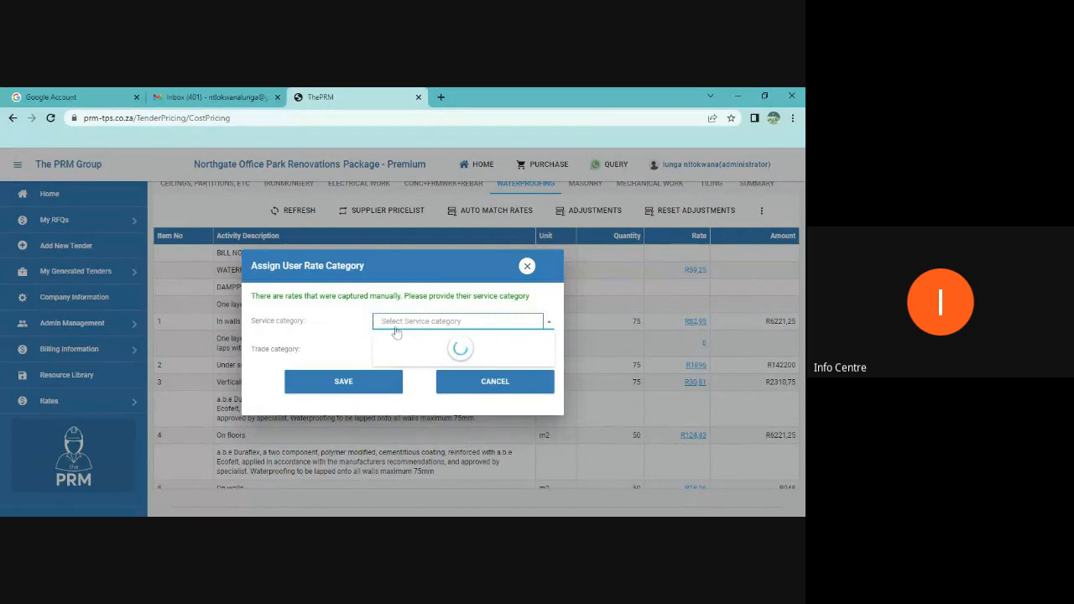
pyautogui.click(336, 324)
pyautogui.click(402, 351)
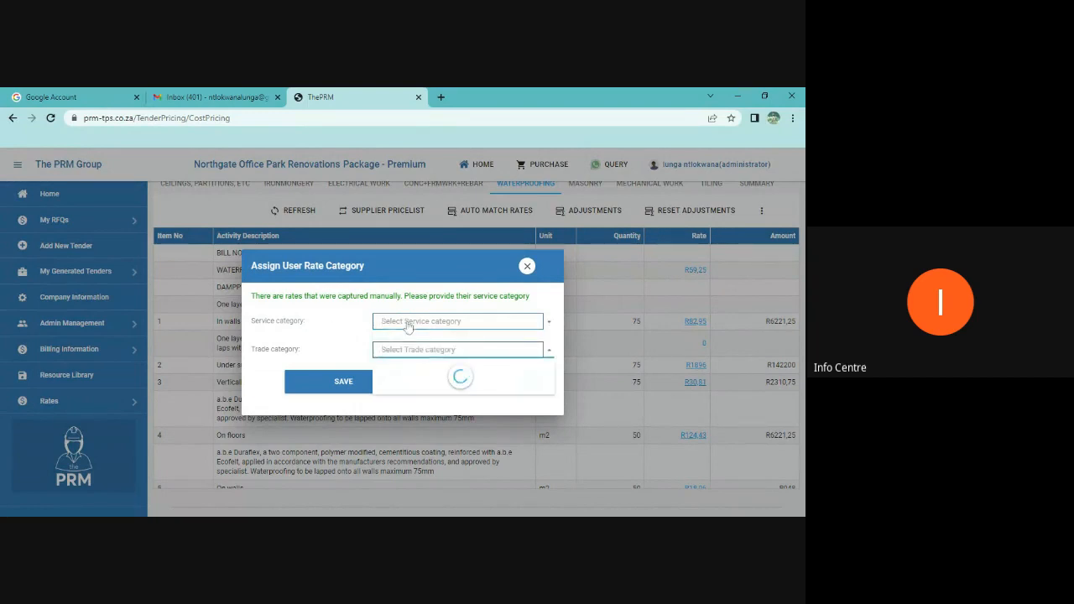
pyautogui.click(409, 326)
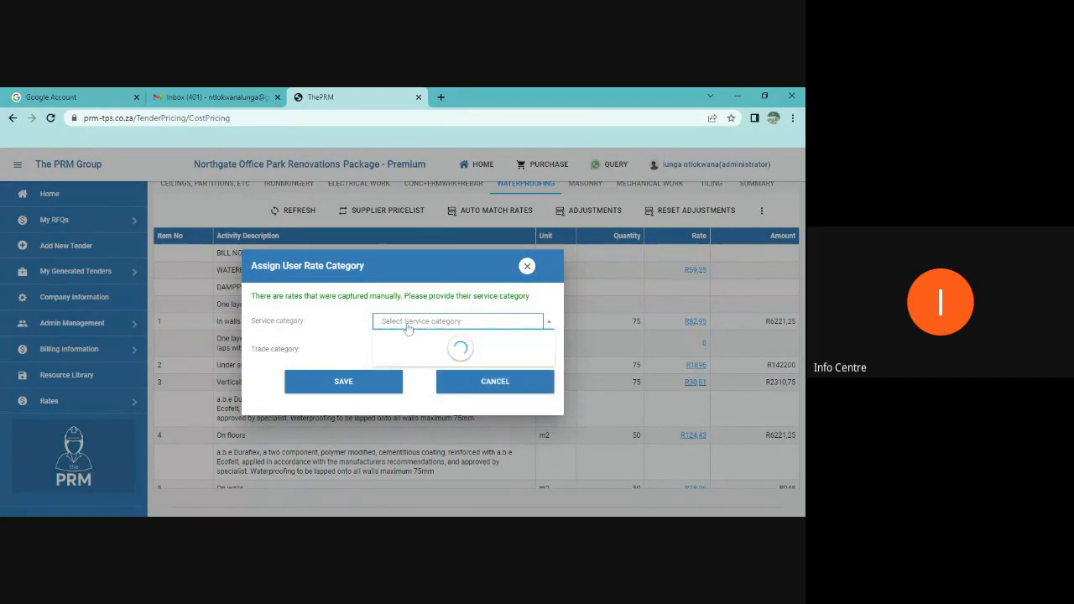
pyautogui.click(527, 266)
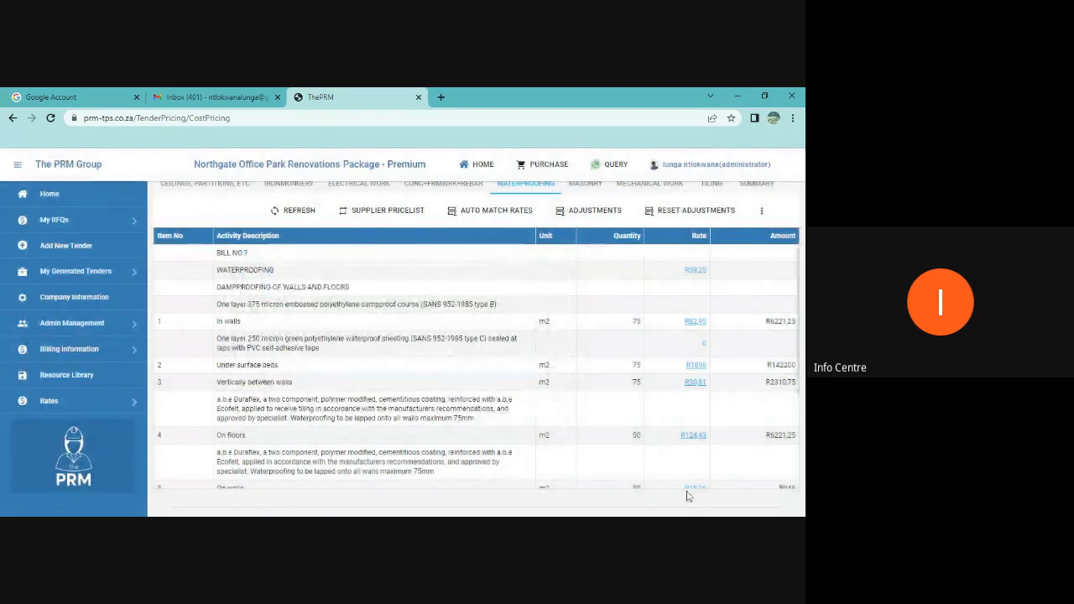
# Step: Save the Waterproofing sheet's changes, assigning its manually captured rates to the General Building service category and the Tiling trade category
pyautogui.click(761, 211)
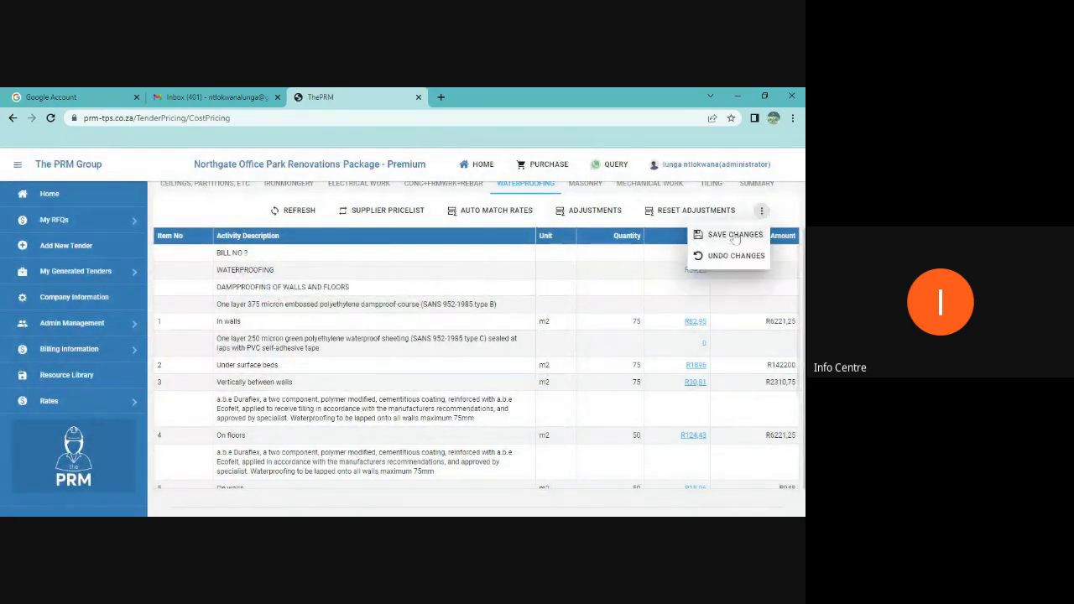
pyautogui.click(734, 236)
pyautogui.click(407, 326)
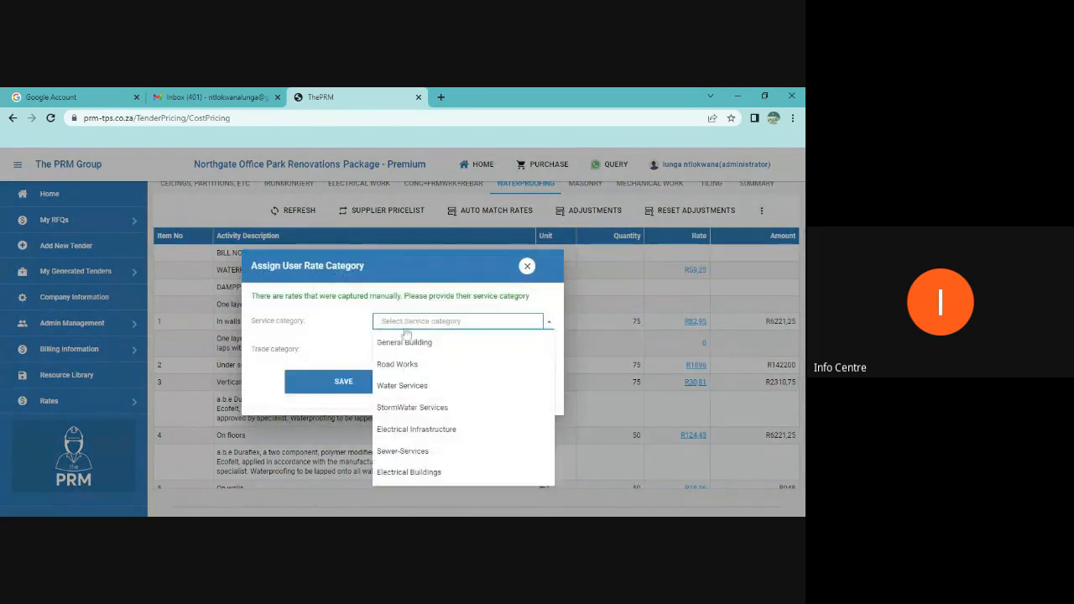
pyautogui.click(407, 344)
pyautogui.click(415, 352)
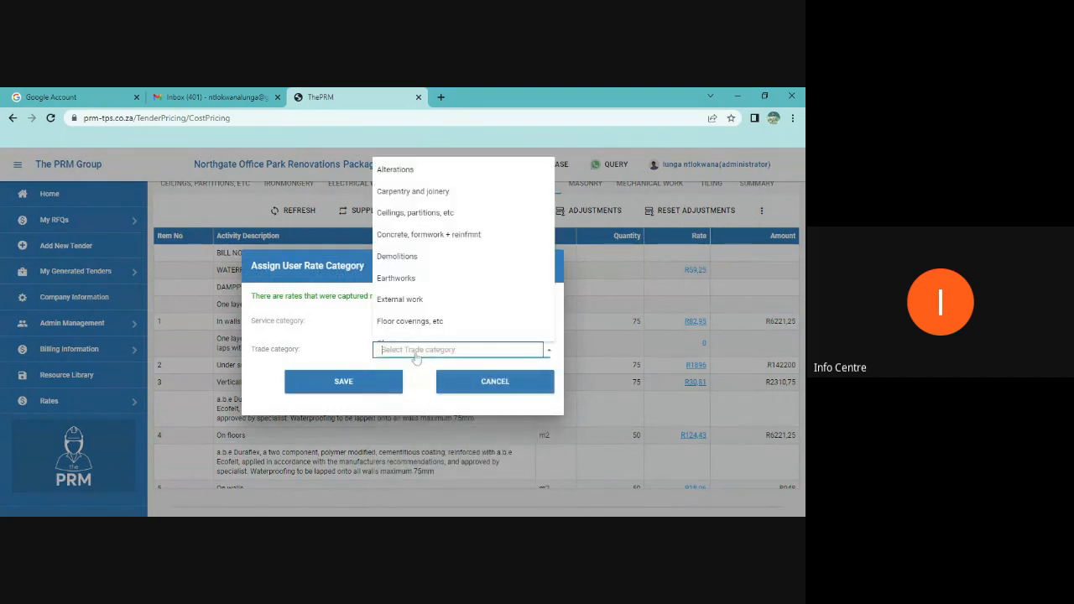
pyautogui.scroll(-3, 408, 307)
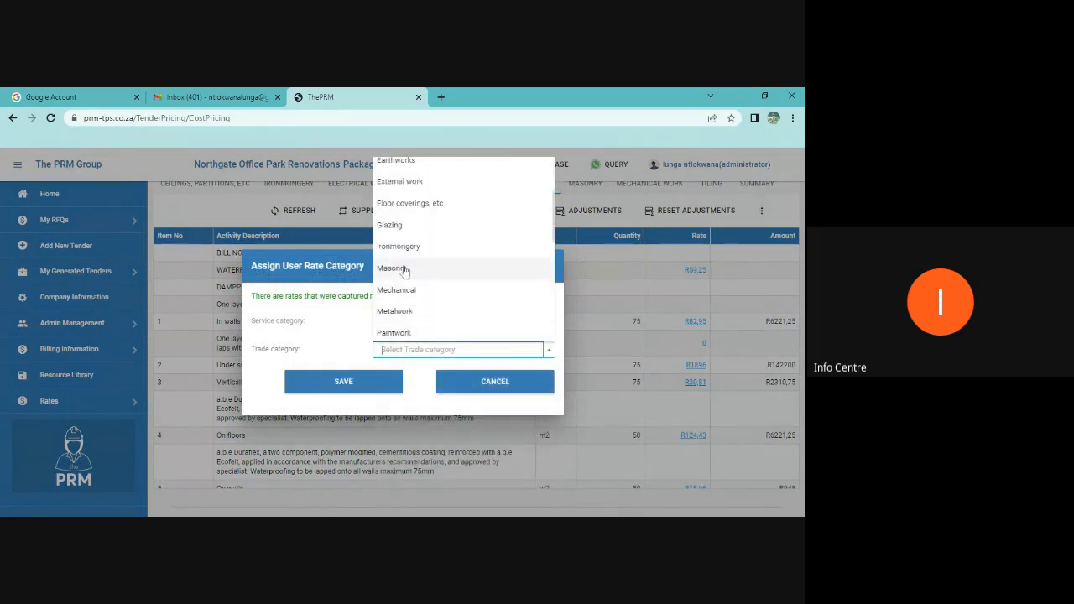
pyautogui.scroll(-4, 403, 277)
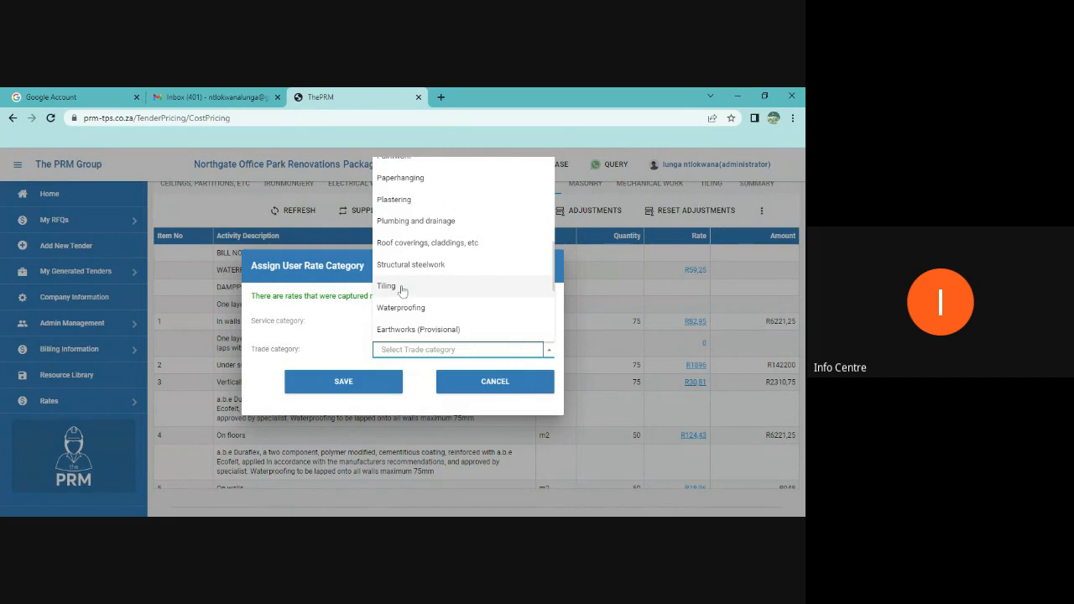
pyautogui.click(402, 288)
pyautogui.click(350, 384)
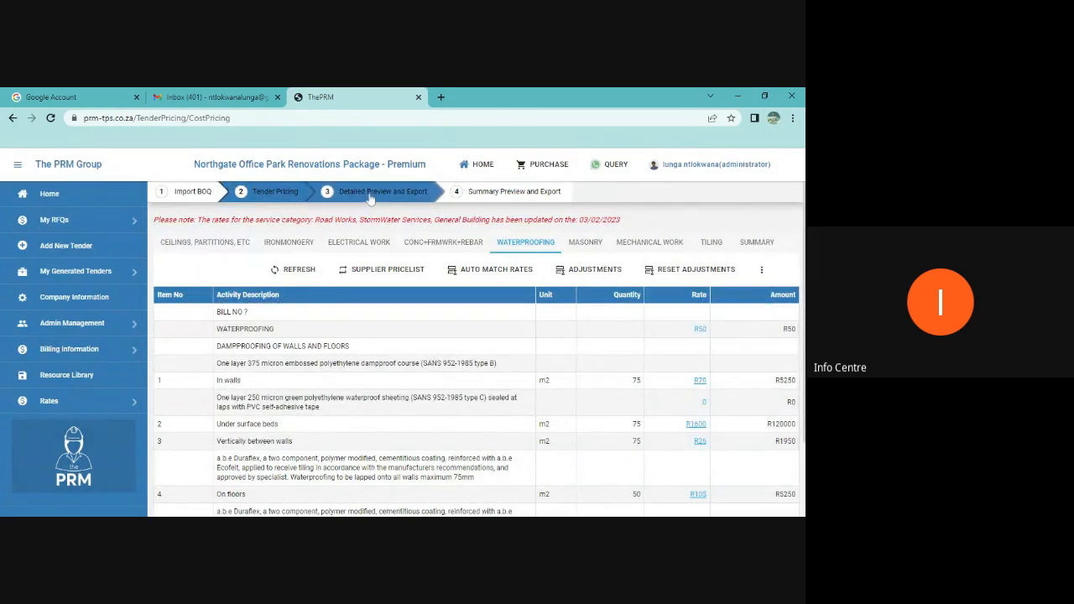
# Step: Check the detailed preview for worksheets with missing adjustments or rates and return to tender pricing
pyautogui.click(370, 193)
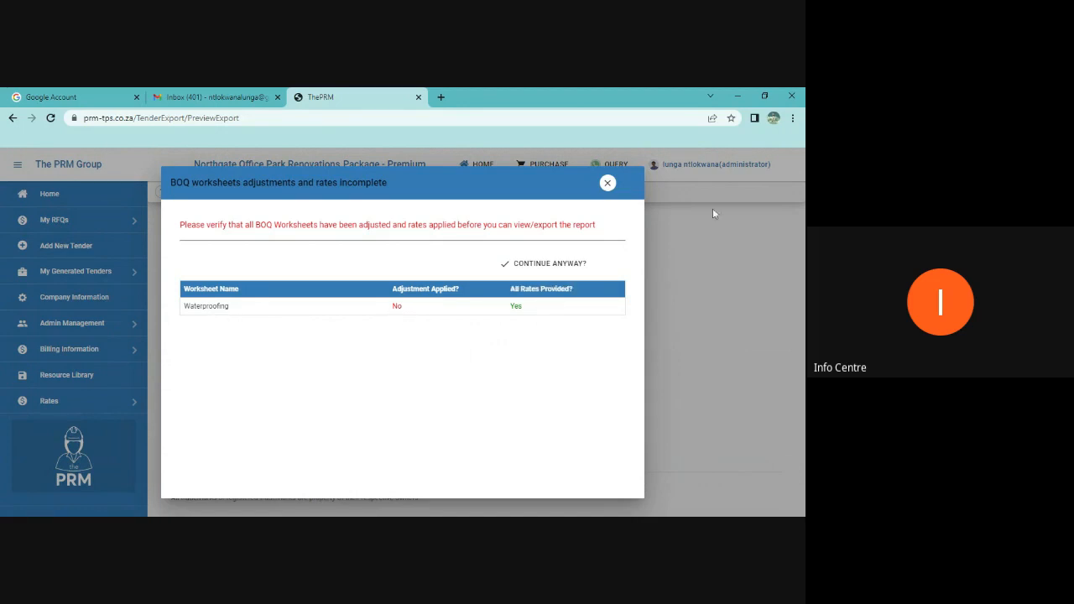
pyautogui.click(607, 183)
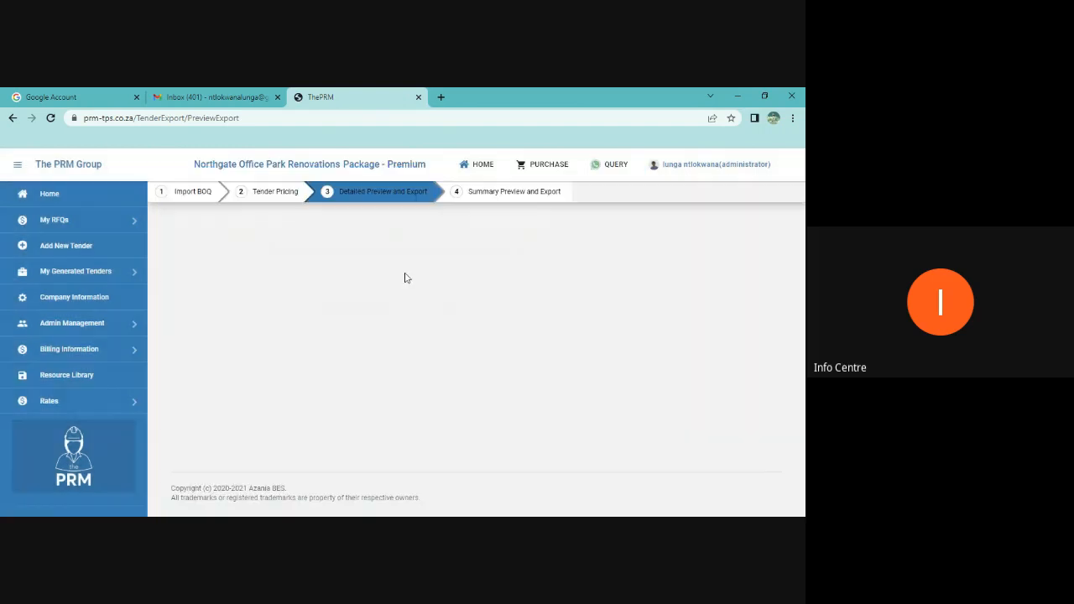
pyautogui.click(286, 194)
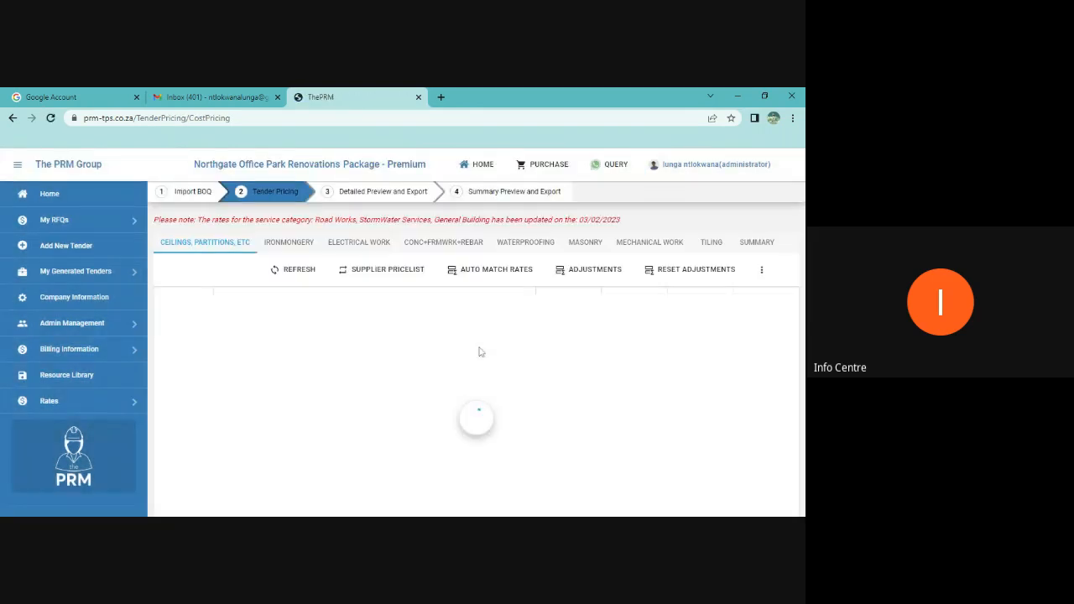
# Step: Apply cost adjustments of 0% material discount, 0% plant ownership and 15% profit margin to the Waterproofing sheet
pyautogui.click(526, 242)
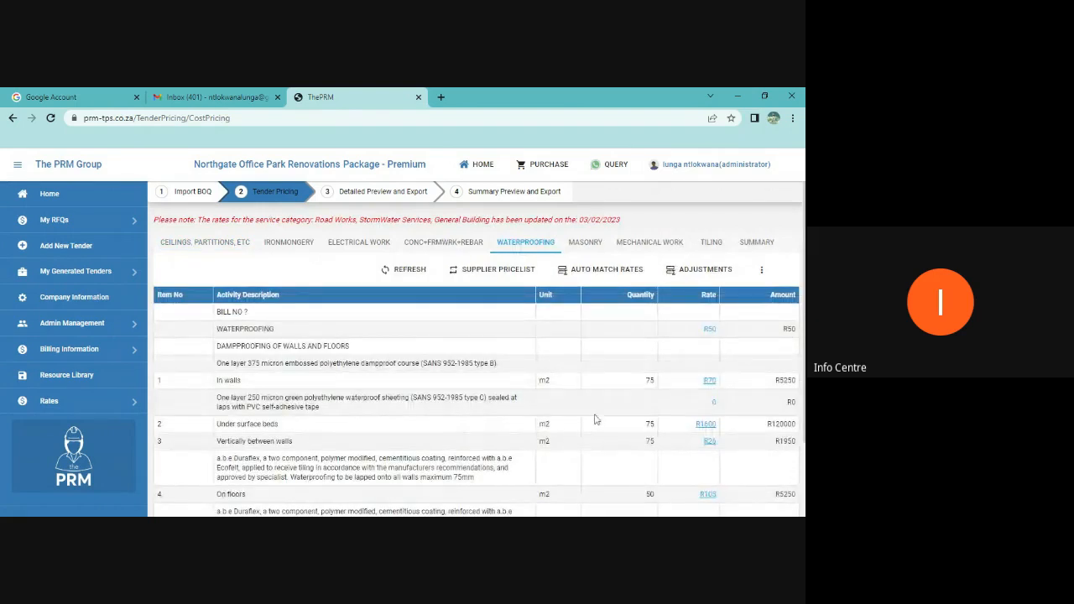
pyautogui.click(702, 269)
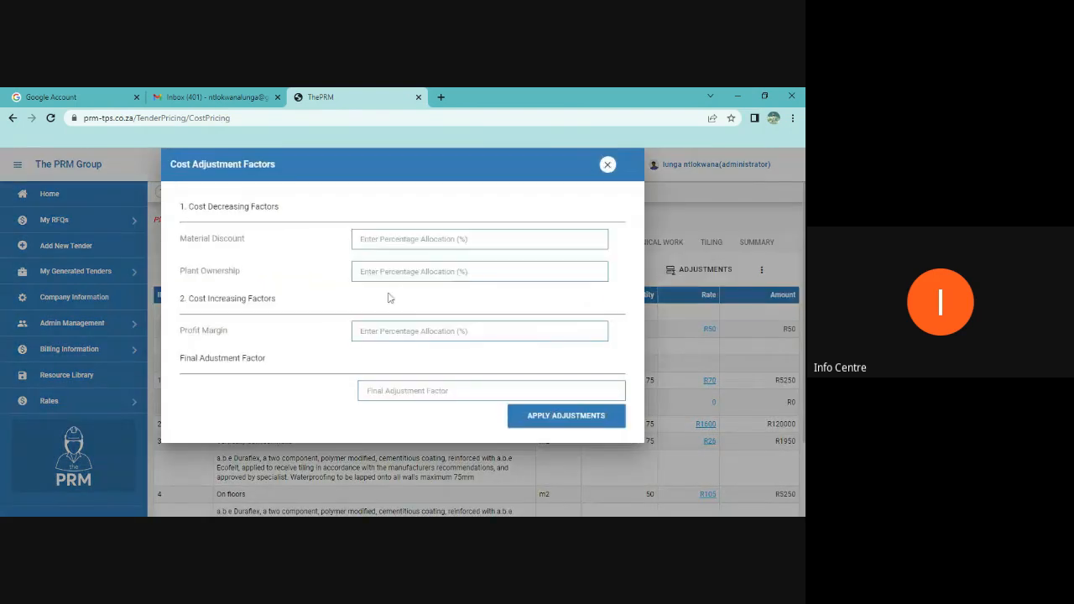
pyautogui.click(479, 239)
pyautogui.write('0')
pyautogui.press('Tab')
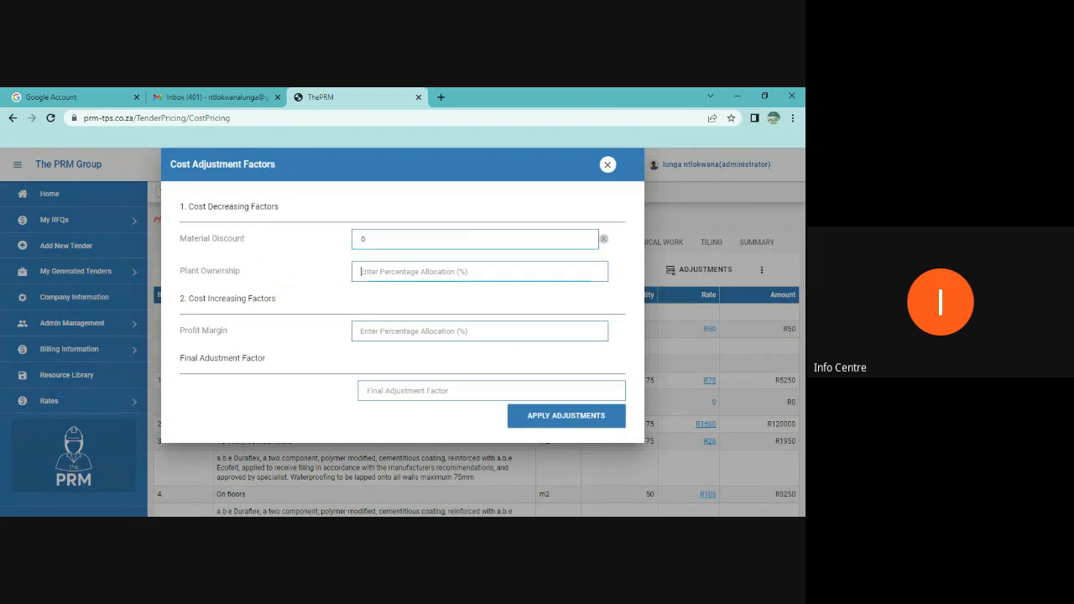
pyautogui.write('0')
pyautogui.press('Tab')
pyautogui.write('15')
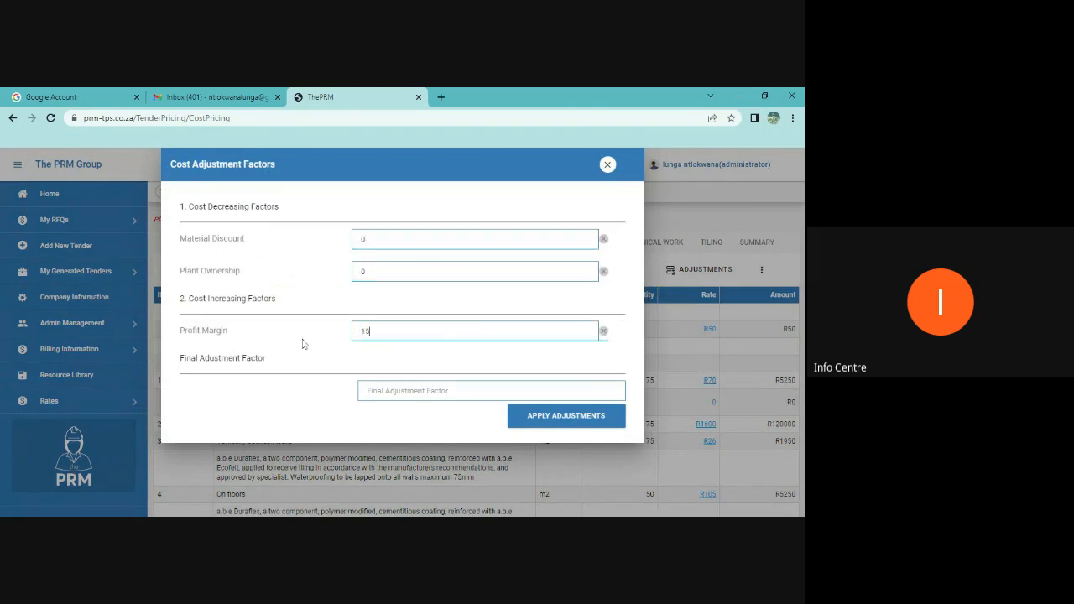
pyautogui.click(530, 418)
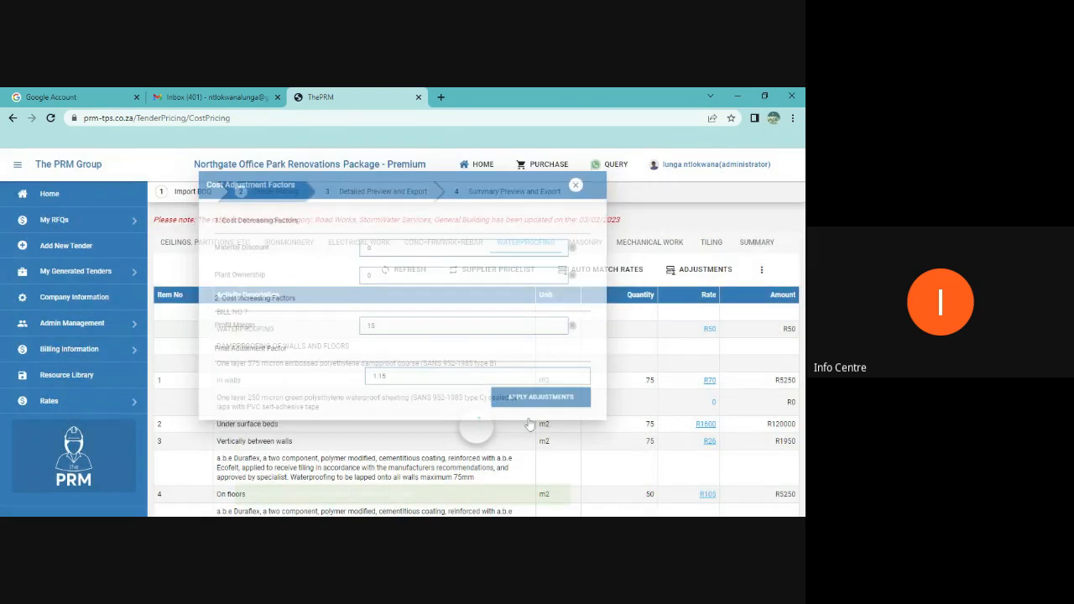
pyautogui.scroll(-2, 530, 424)
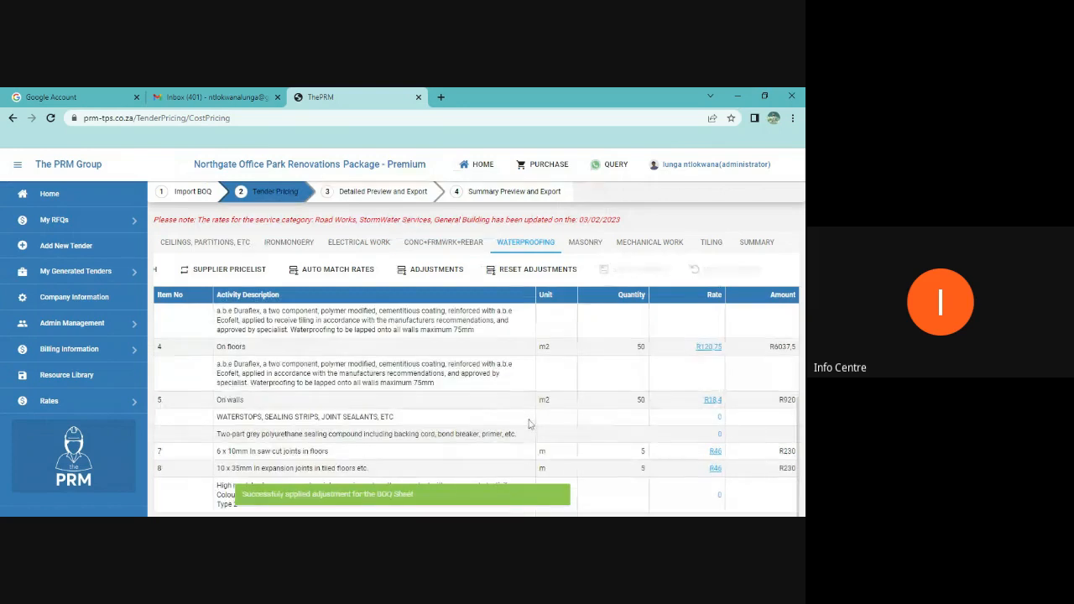
# Step: Check the Masonry and Waterproofing sheets' priced items in the tender's detailed preview
pyautogui.scroll(3, 530, 424)
pyautogui.click(388, 193)
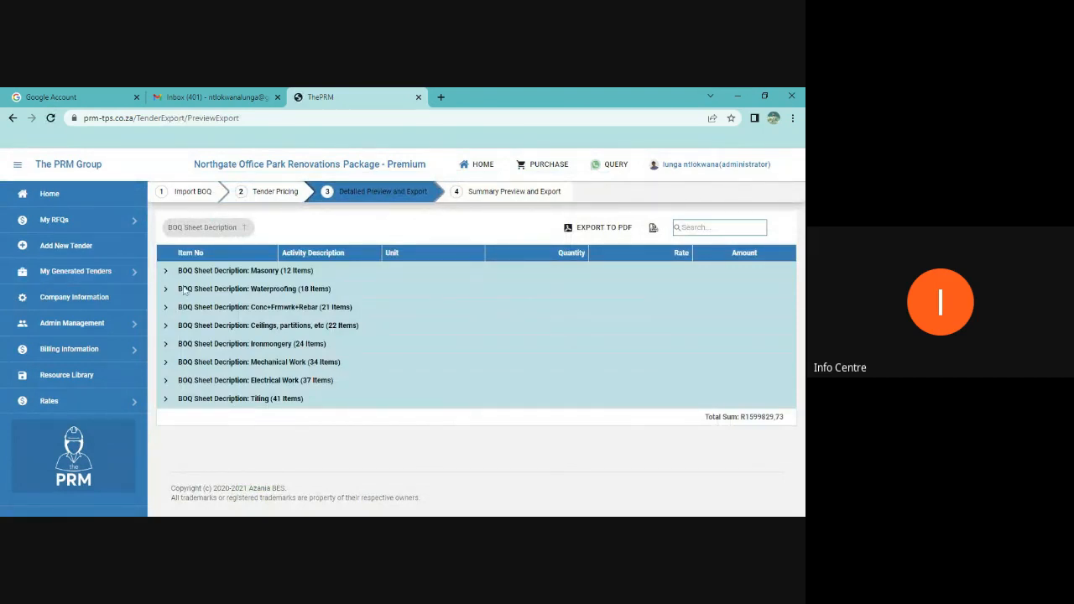
pyautogui.click(165, 272)
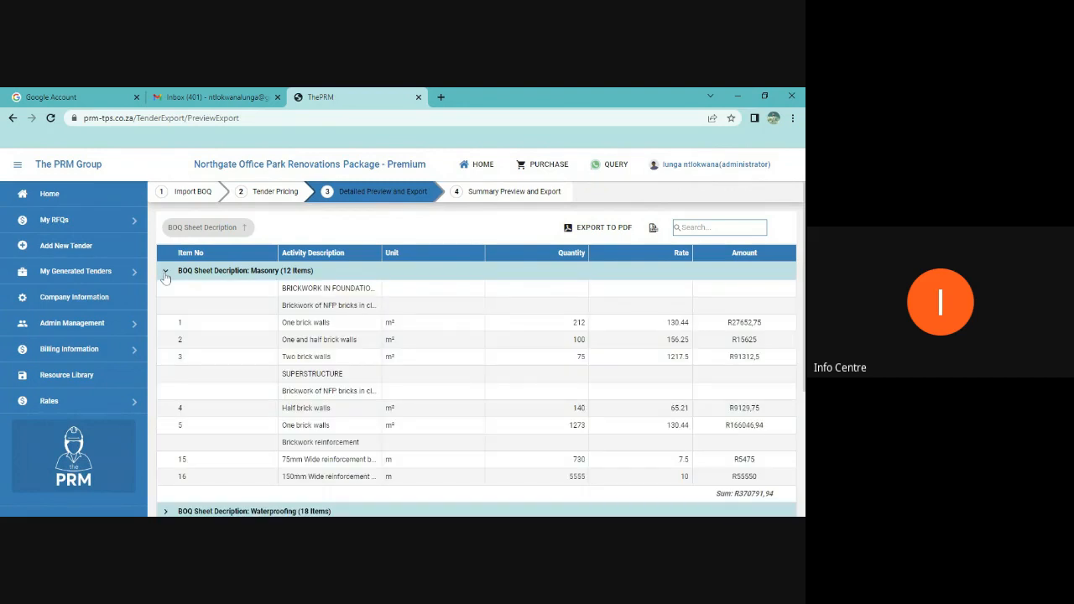
pyautogui.click(165, 272)
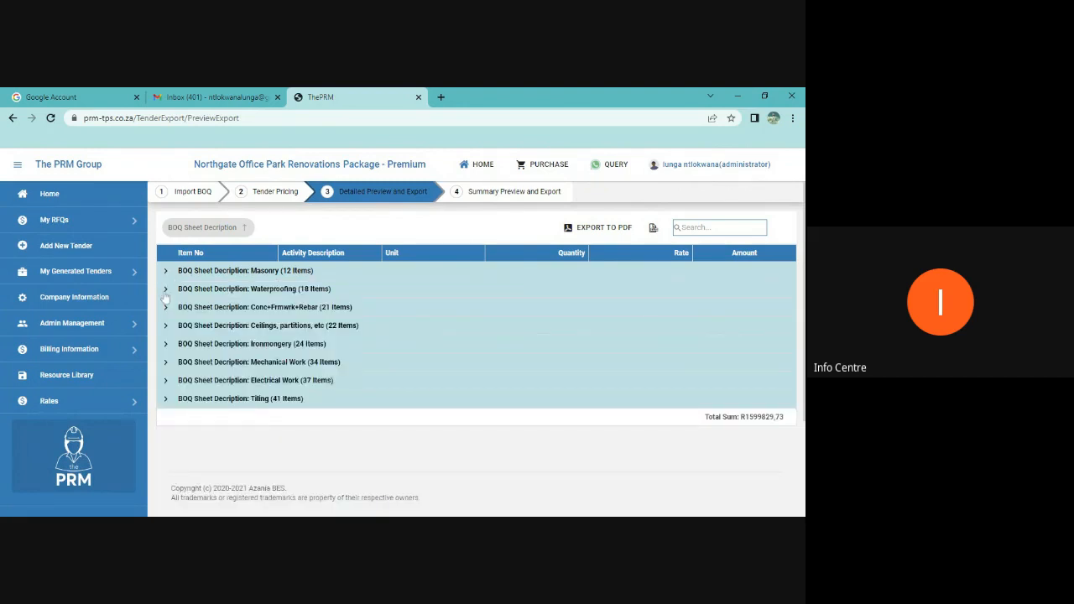
pyautogui.click(165, 289)
pyautogui.click(165, 290)
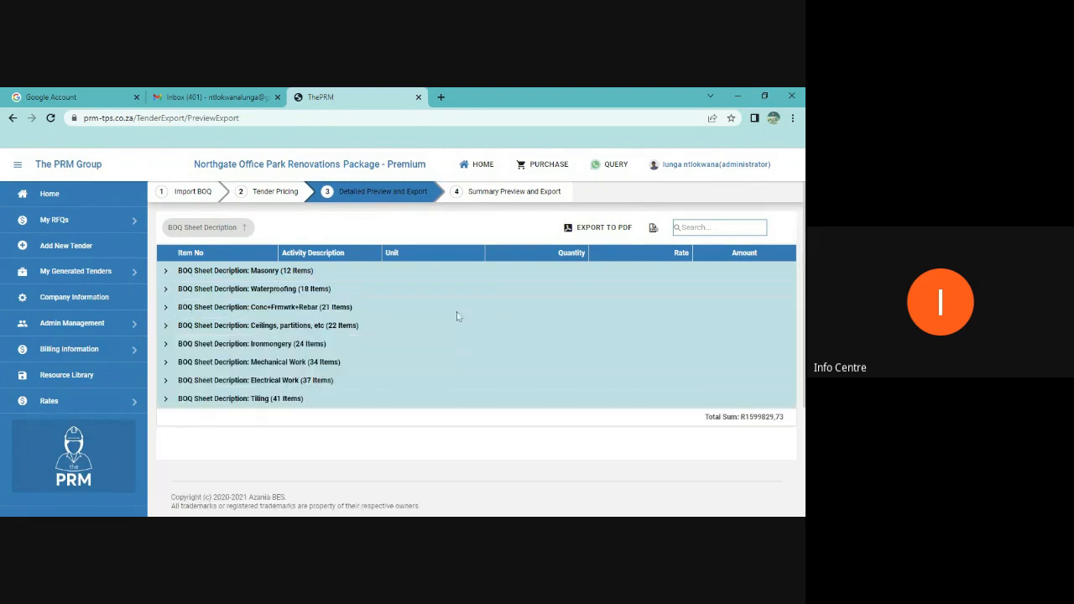
# Step: Export the tender's detailed preview to PDF and open the downloaded Costing (13).pdf file
pyautogui.click(598, 228)
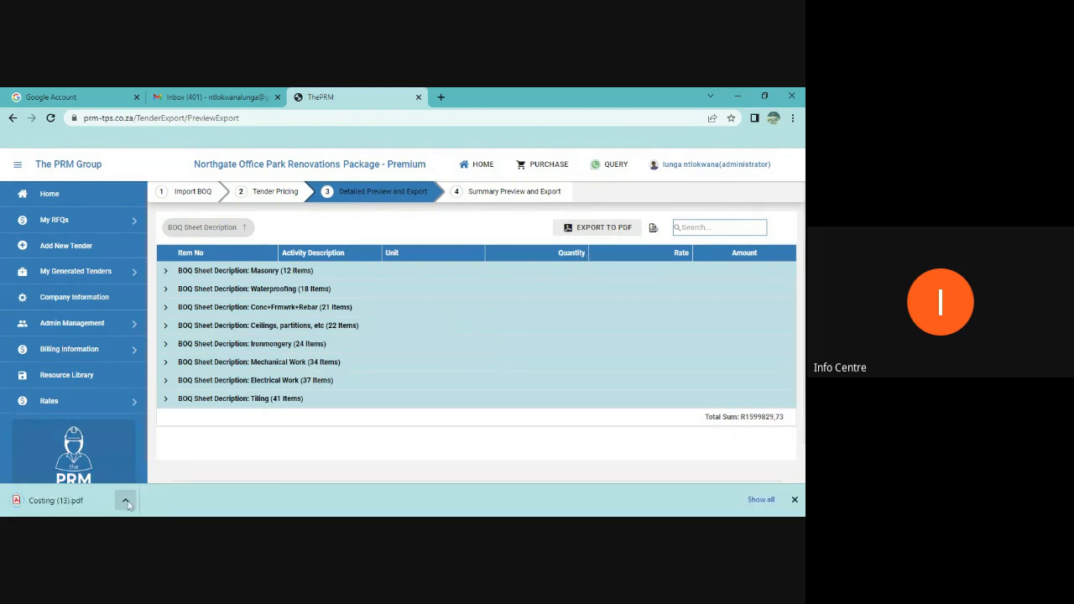
pyautogui.click(51, 501)
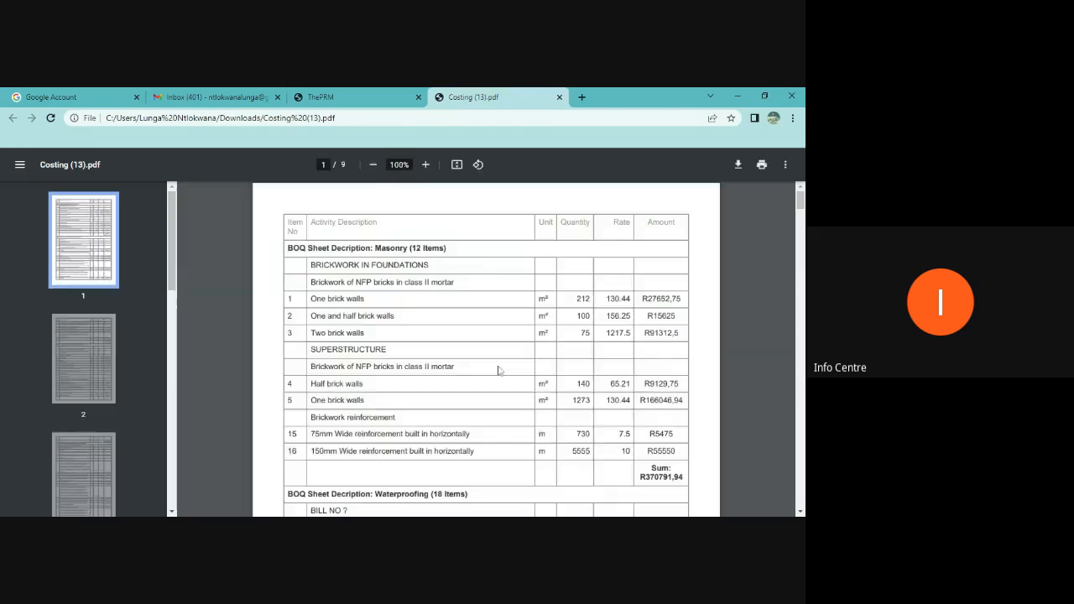
# Step: Review the item rates, sheet sums and total across the exported costing PDF, and return to the tender's pricing stage
pyautogui.scroll(-6, 497, 370)
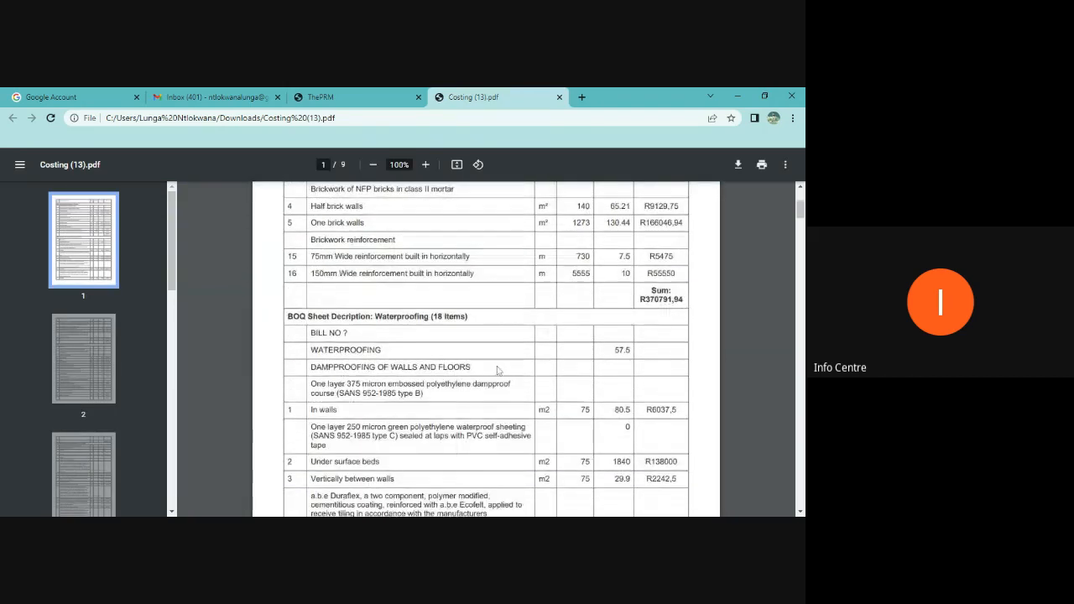
pyautogui.scroll(-3, 497, 370)
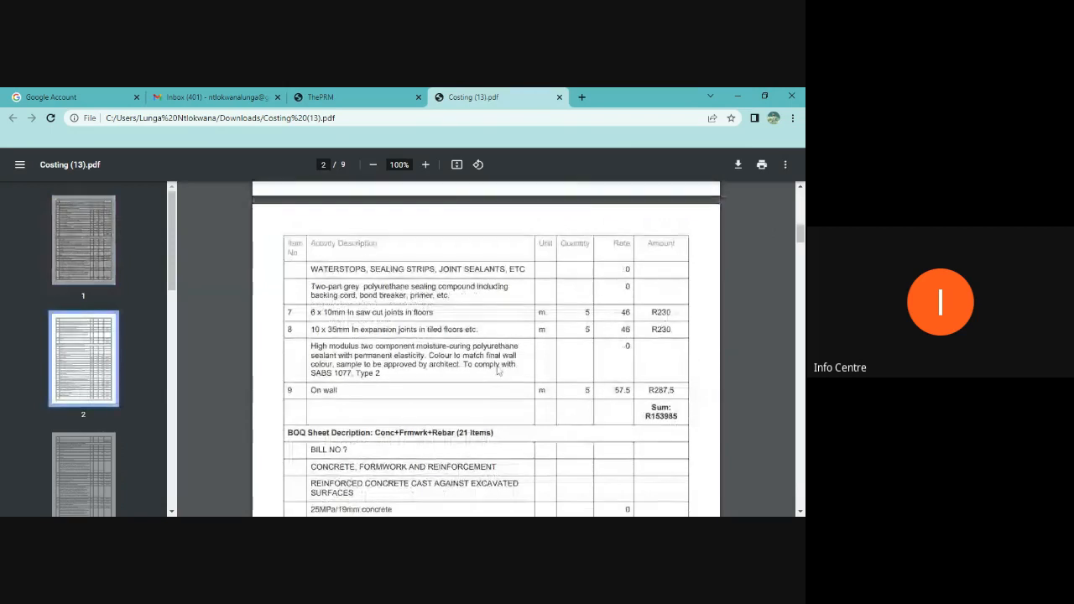
pyautogui.scroll(-1, 498, 371)
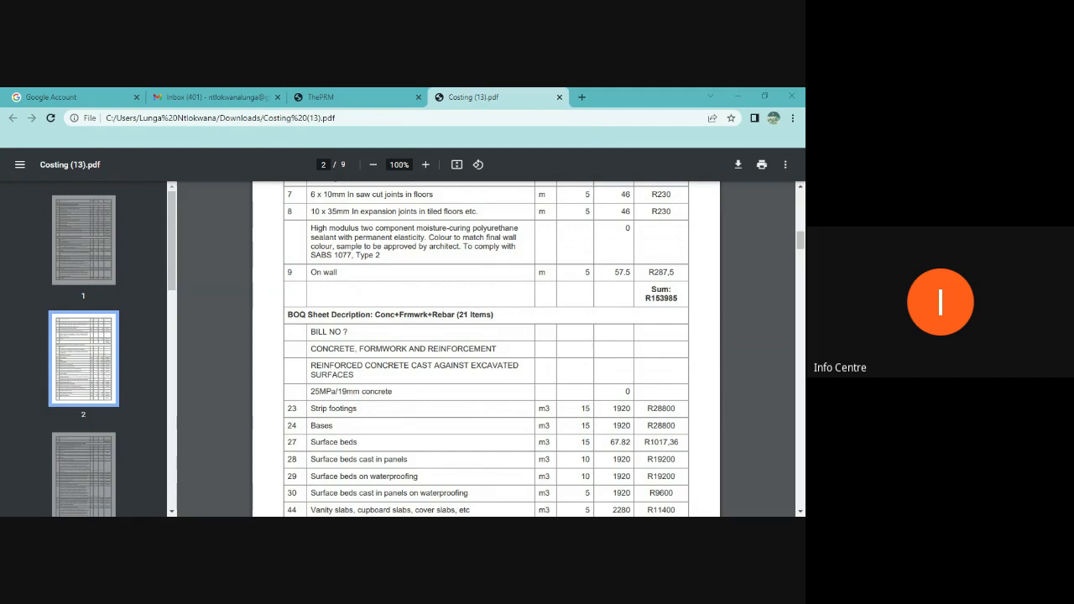
pyautogui.scroll(-20, 516, 315)
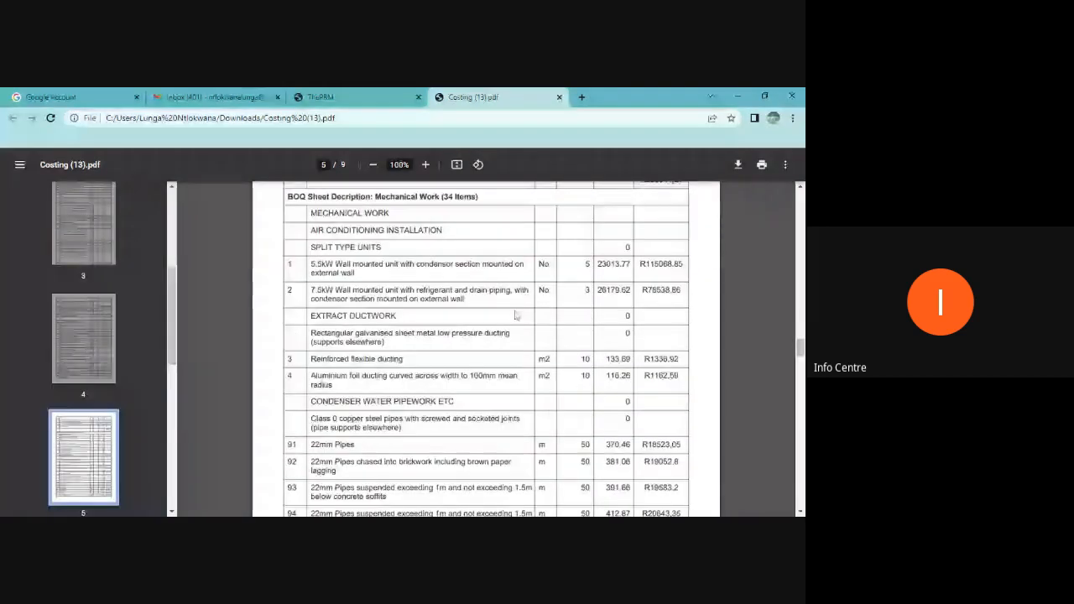
pyautogui.scroll(-1, 516, 316)
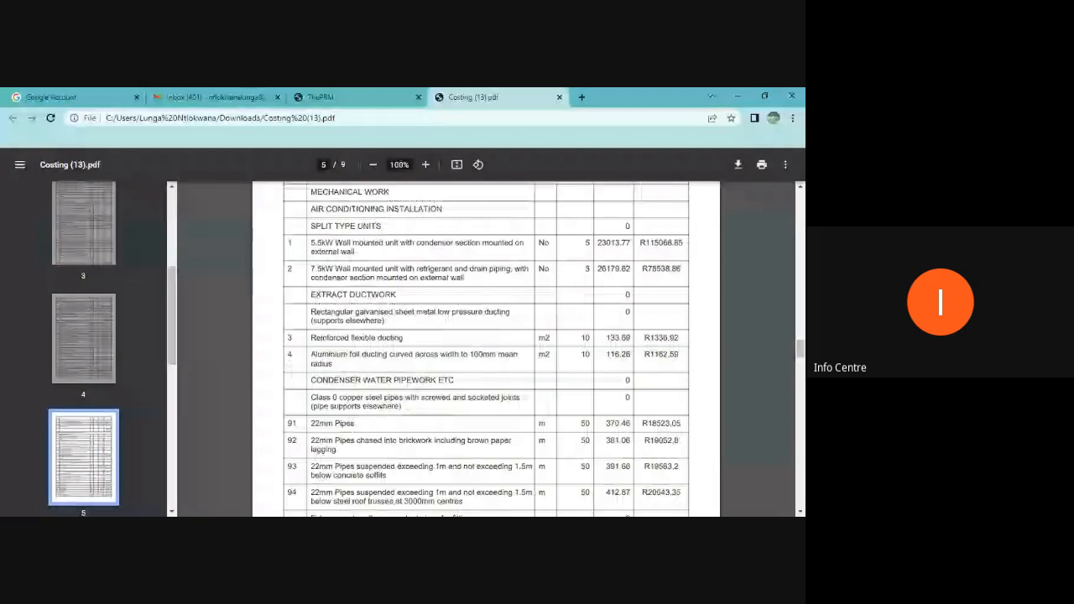
pyautogui.scroll(-3, 515, 349)
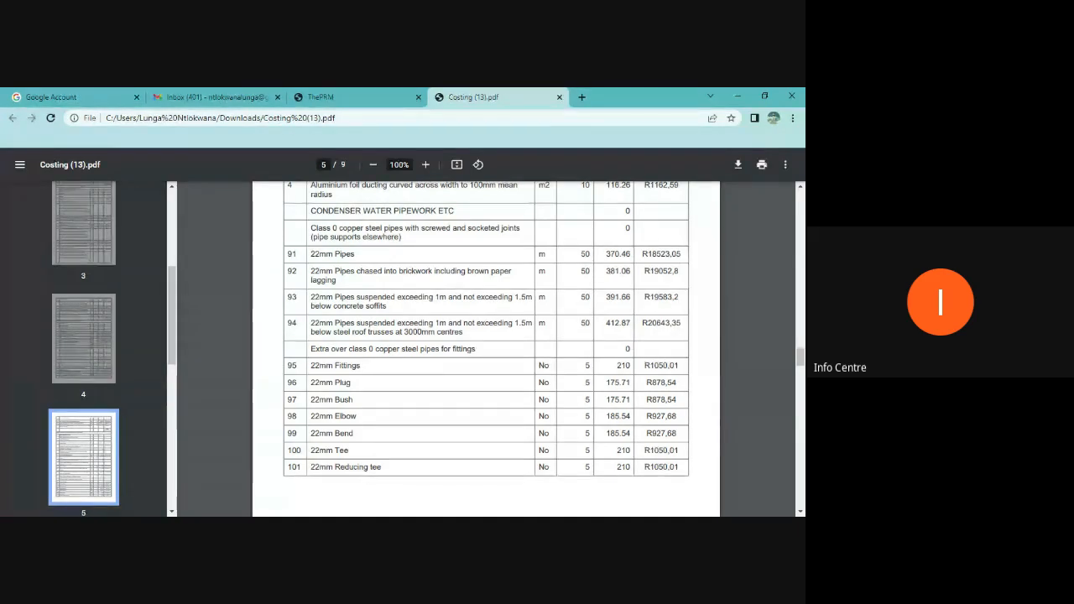
pyautogui.scroll(-10, 415, 381)
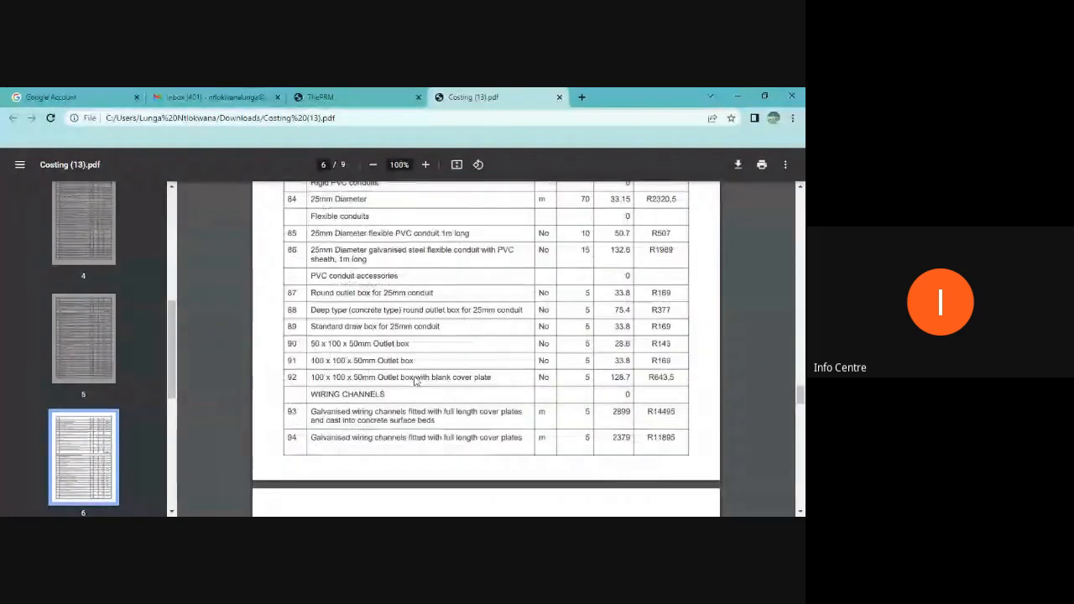
pyautogui.scroll(-20, 416, 380)
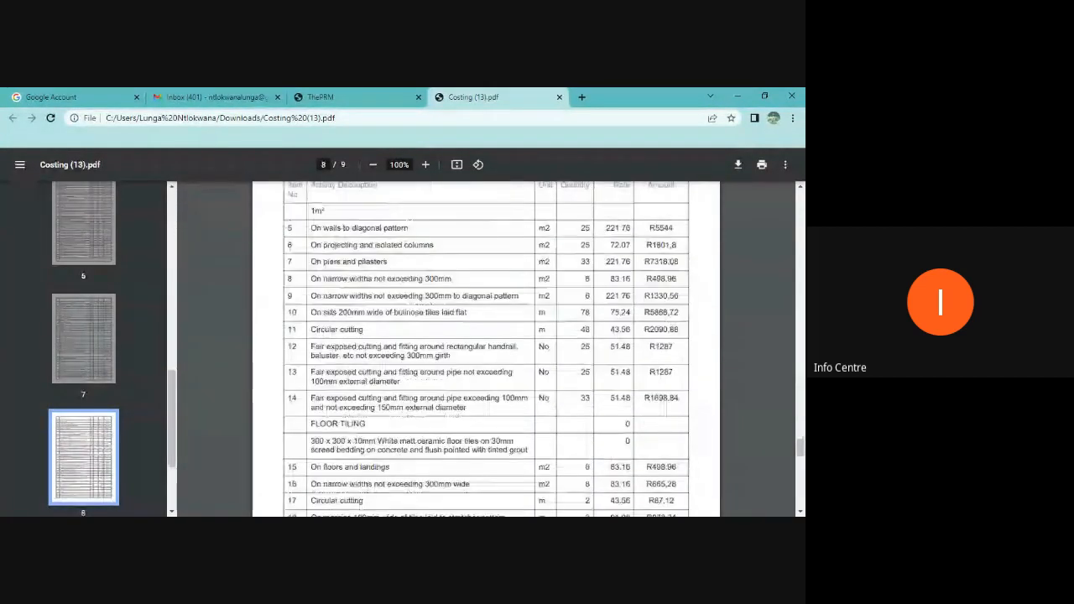
pyautogui.scroll(-12, 415, 380)
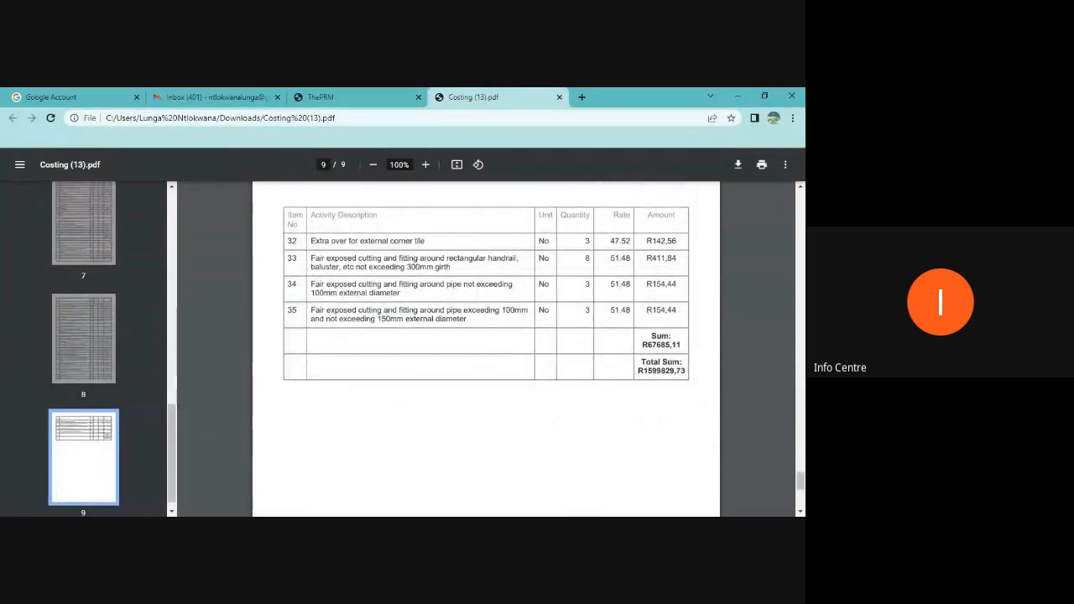
pyautogui.scroll(3, 487, 349)
pyautogui.scroll(-1, 486, 349)
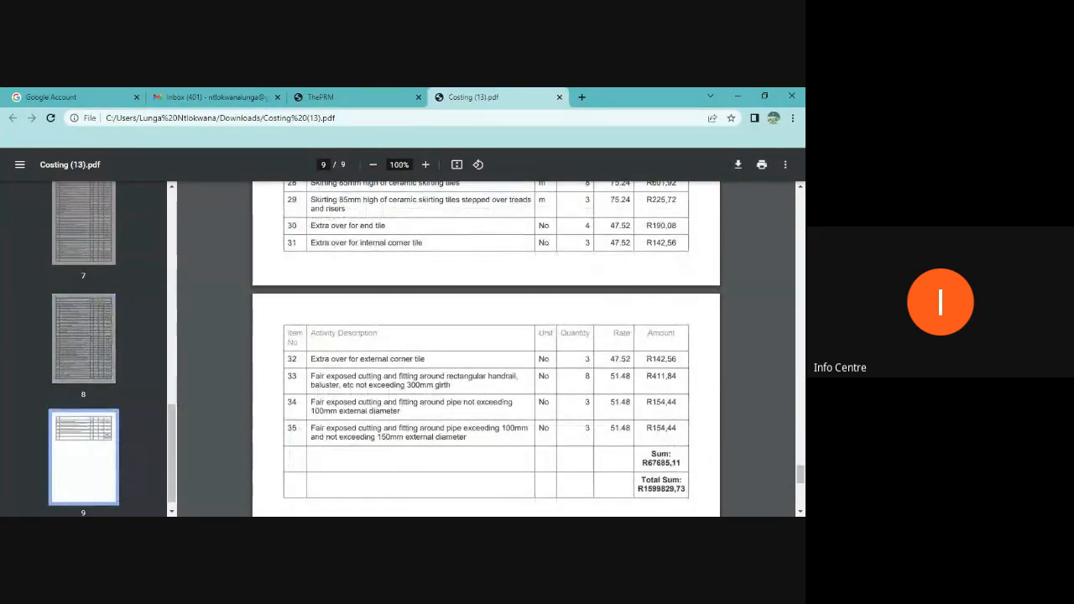
pyautogui.scroll(20, 487, 349)
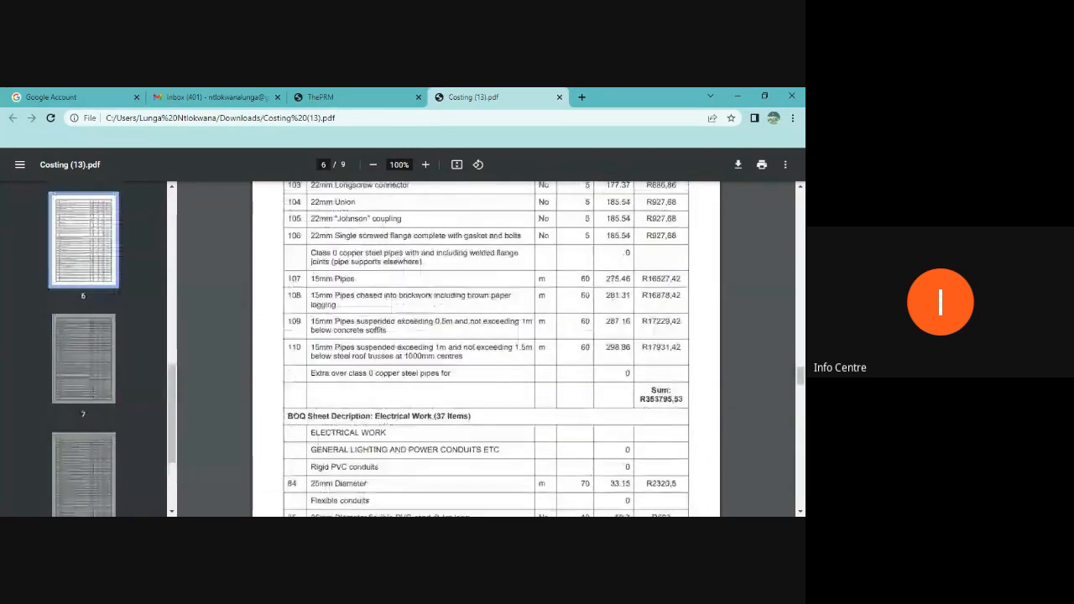
pyautogui.scroll(20, 487, 349)
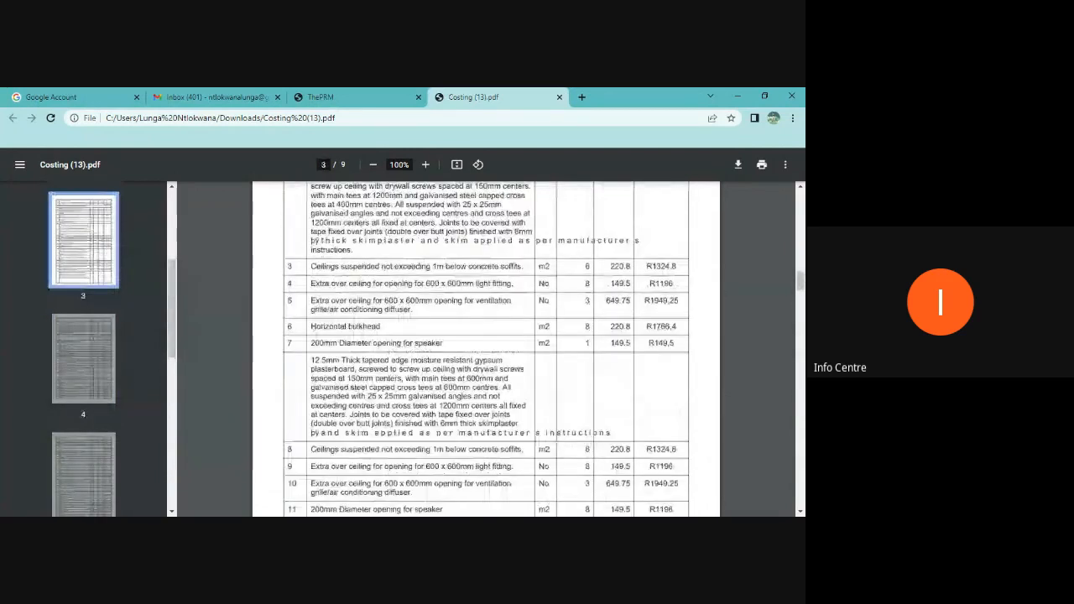
pyautogui.scroll(1, 487, 349)
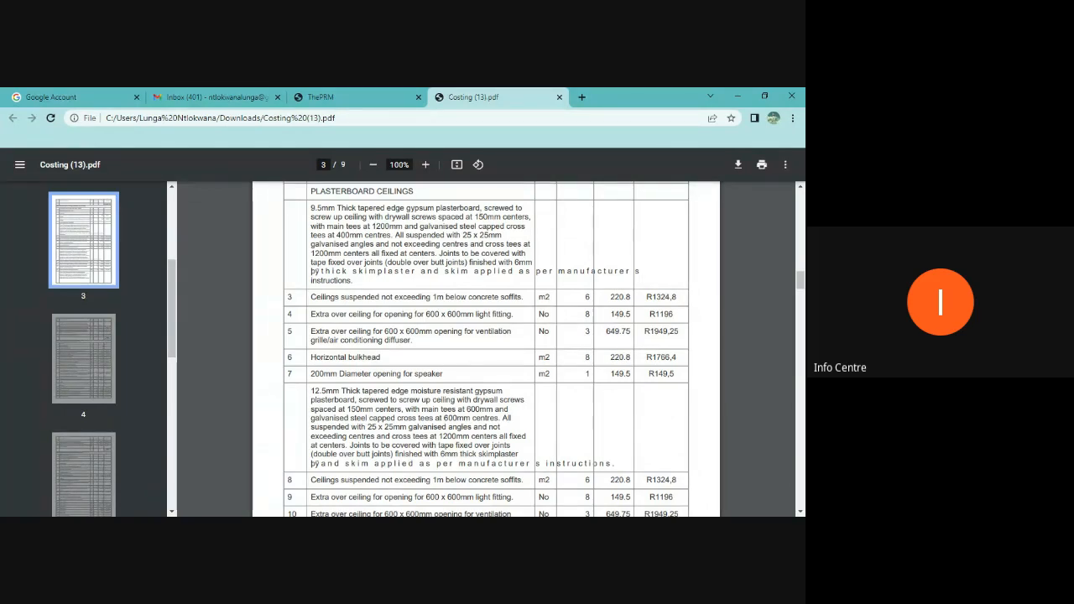
pyautogui.click(385, 99)
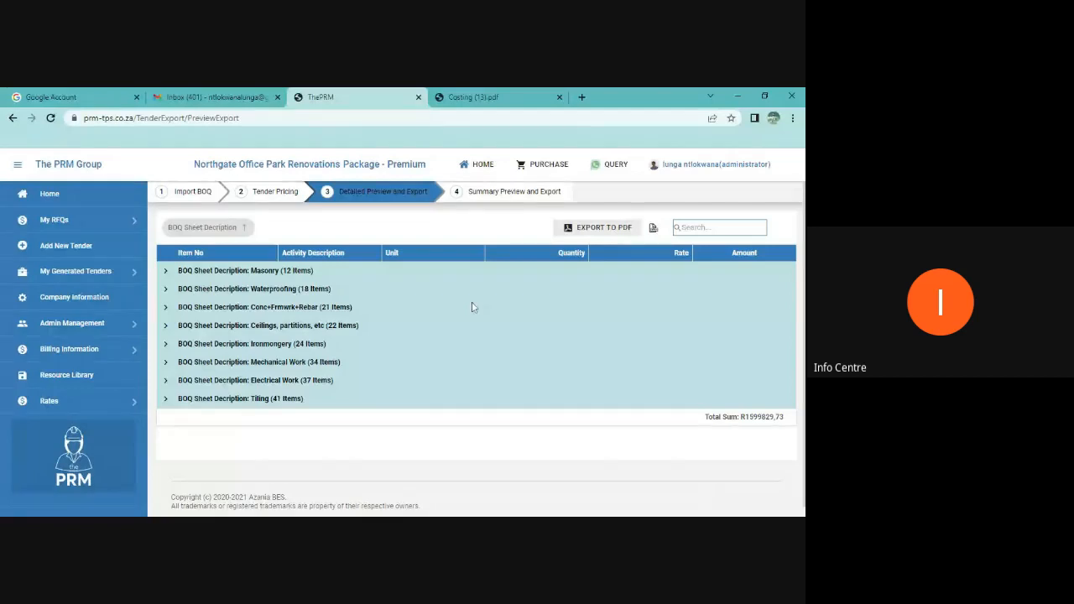
pyautogui.click(285, 202)
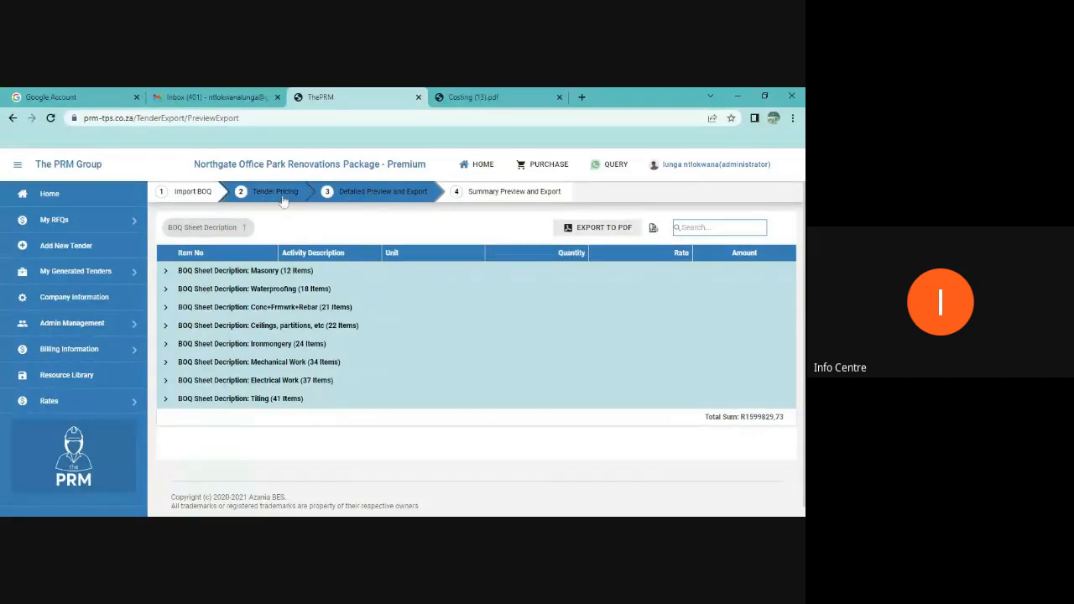
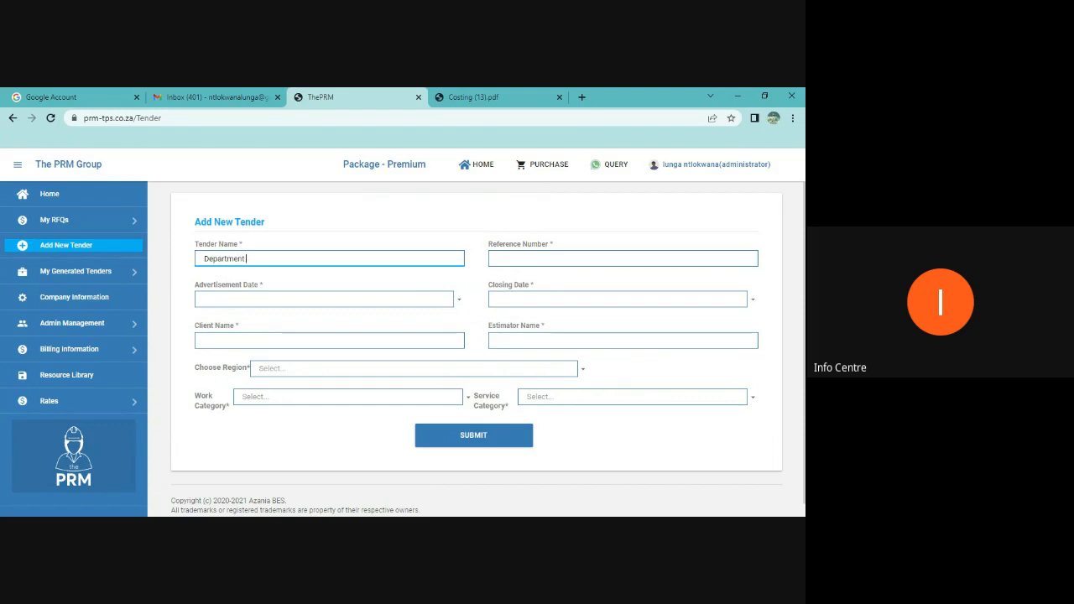
# Step: Name the new tender Pretoria Highschool Renovations and give it the reference number SCM002
pyautogui.write('of')
pyautogui.press('BackSpace')
pyautogui.press('BackSpace')
pyautogui.press('BackSpace')
pyautogui.press('BackSpace')
pyautogui.press('BackSpace')
pyautogui.press('BackSpace')
pyautogui.press('BackSpace')
pyautogui.press('BackSpace')
pyautogui.press('BackSpace')
pyautogui.press('BackSpace')
pyautogui.press('BackSpace')
pyautogui.press('BackSpace')
pyautogui.press('BackSpace')
pyautogui.write('Pretoria Highschool Re')
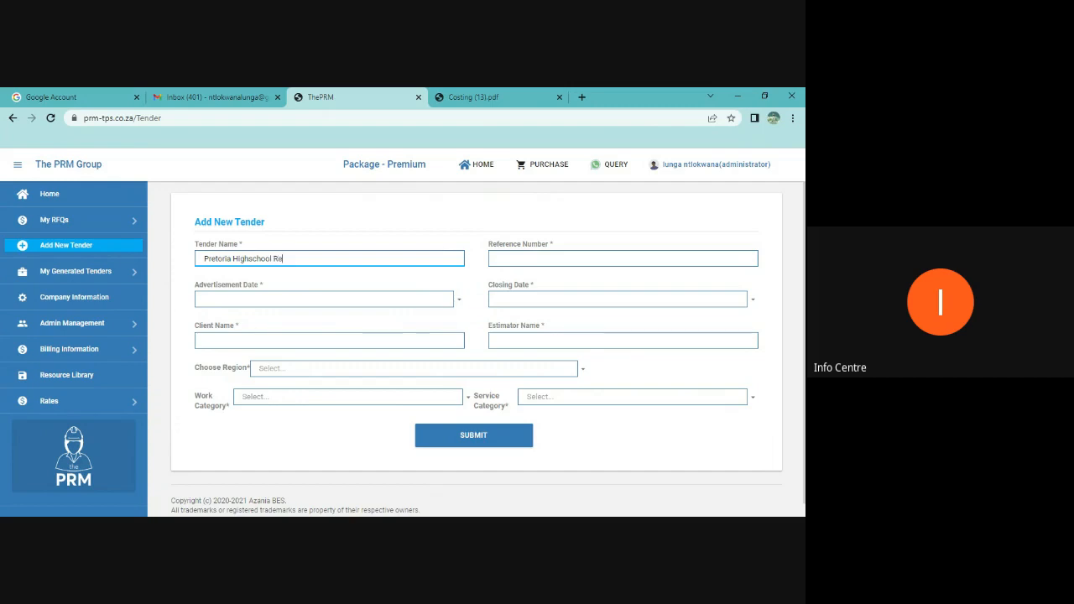
pyautogui.write('v')
pyautogui.write('ovations')
pyautogui.press('Tab')
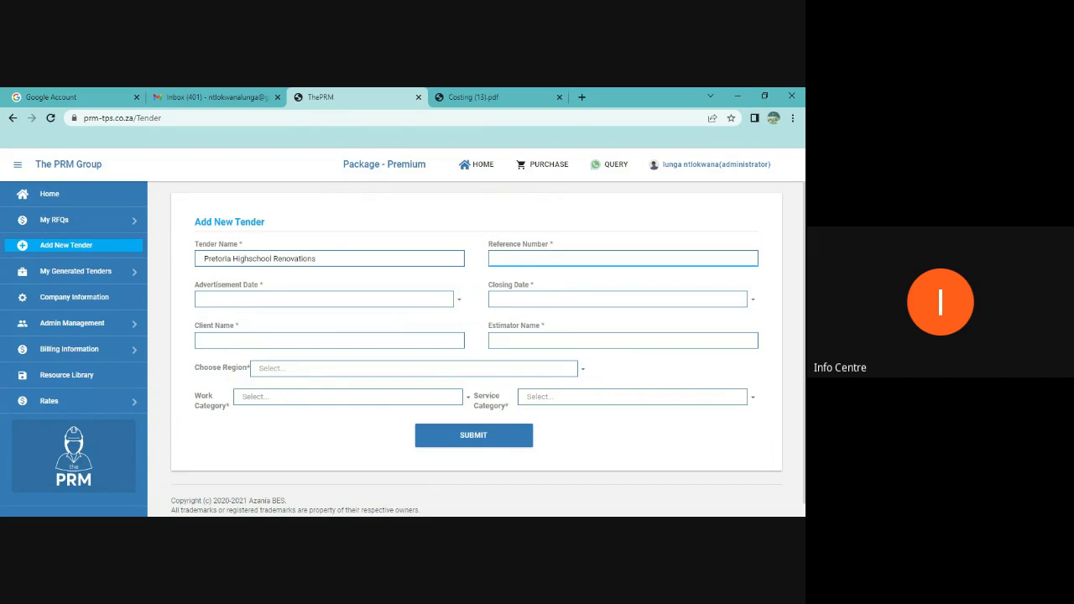
pyautogui.write('SCM002')
# Step: Set the new tender's advertisement date to 3/1/2023 and its closing date to 3/17/2023
pyautogui.click(460, 302)
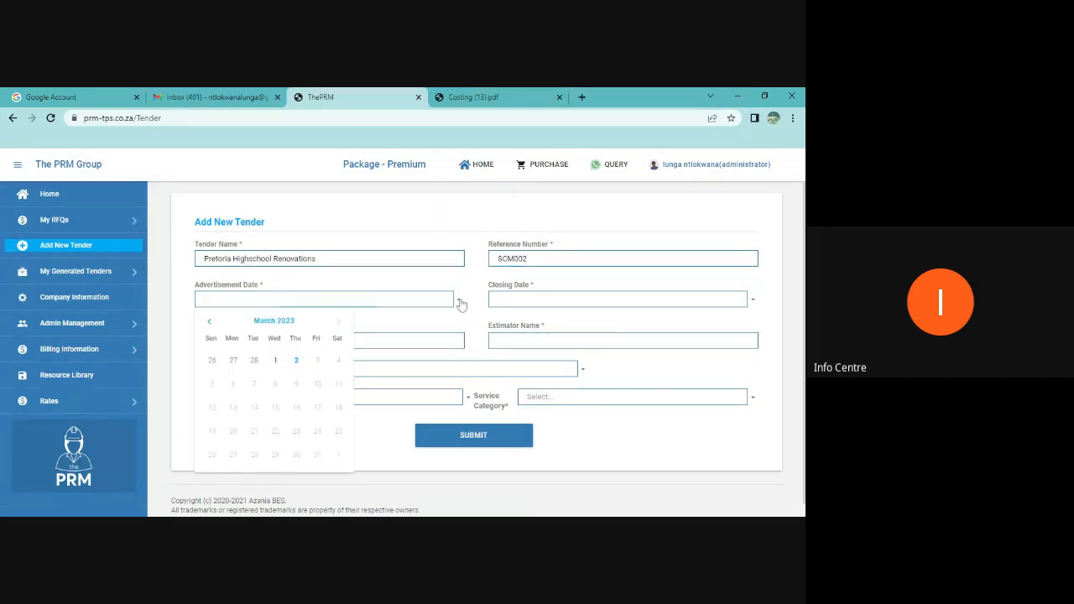
pyautogui.click(276, 362)
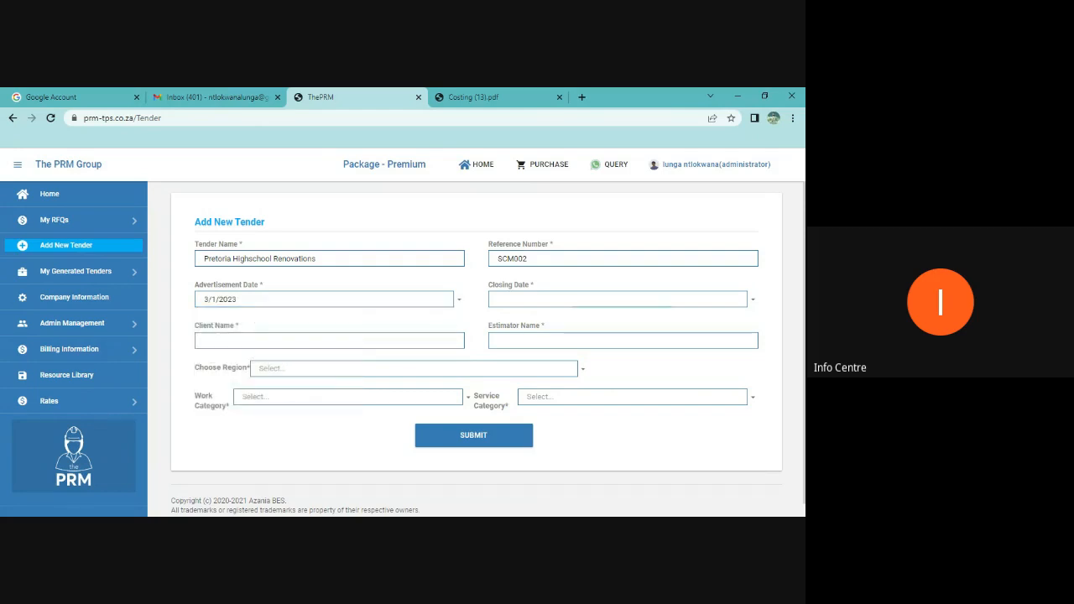
pyautogui.click(755, 302)
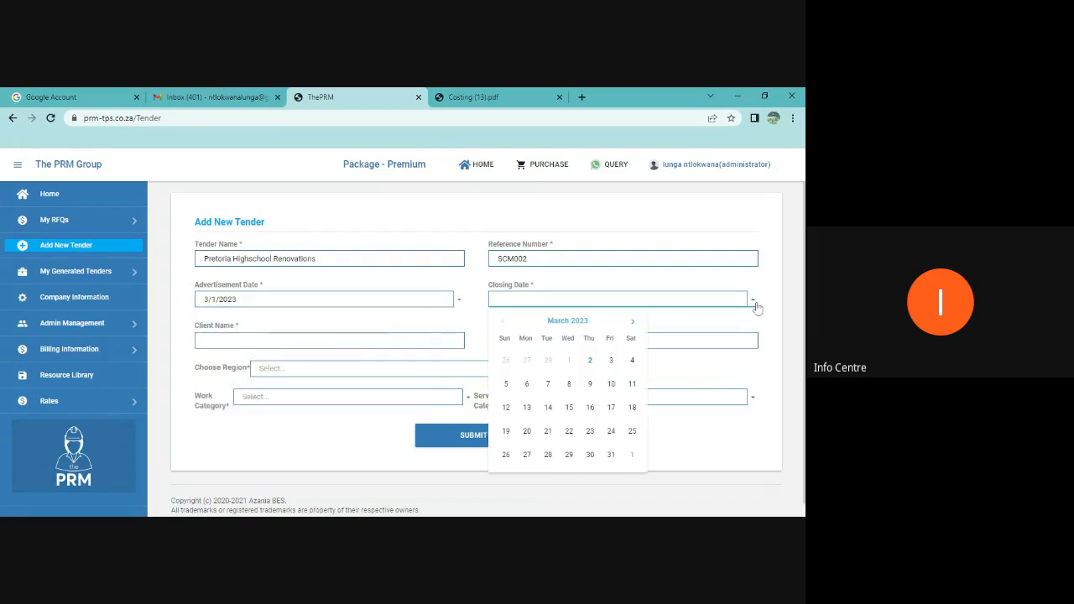
pyautogui.click(616, 410)
# Step: Enter Department of Education as the tender's client and fill in the estimator's name
pyautogui.click(327, 340)
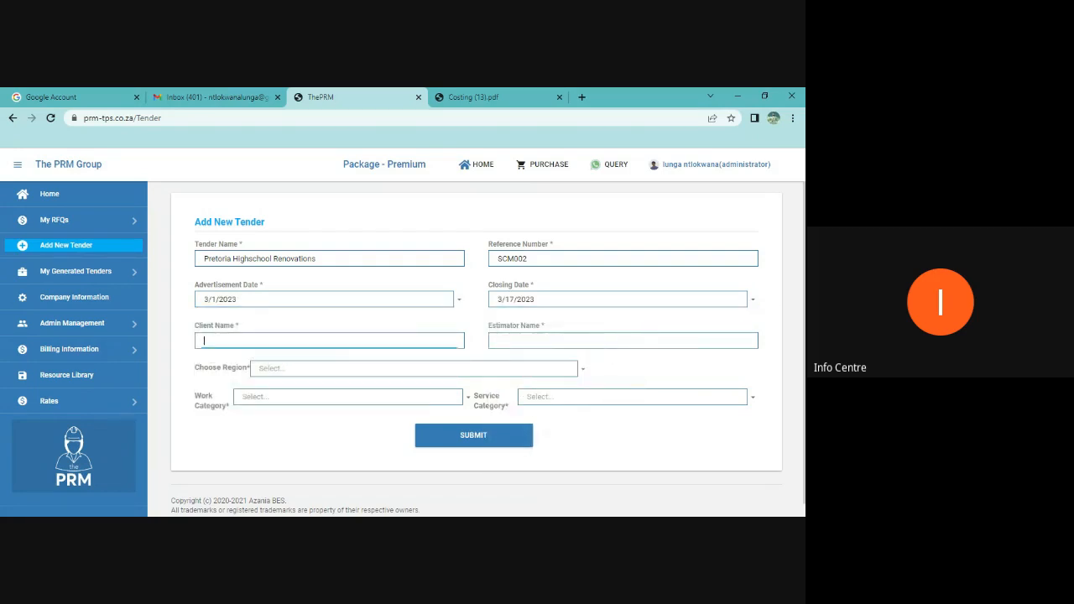
pyautogui.write('Department of Education')
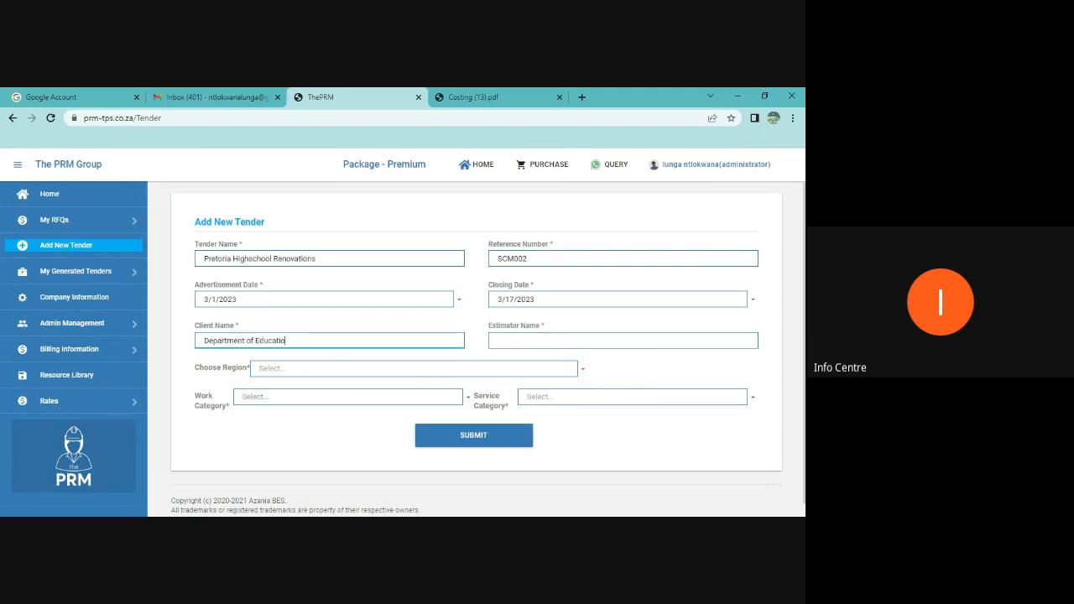
pyautogui.press('Tab')
pyautogui.write('Nono')
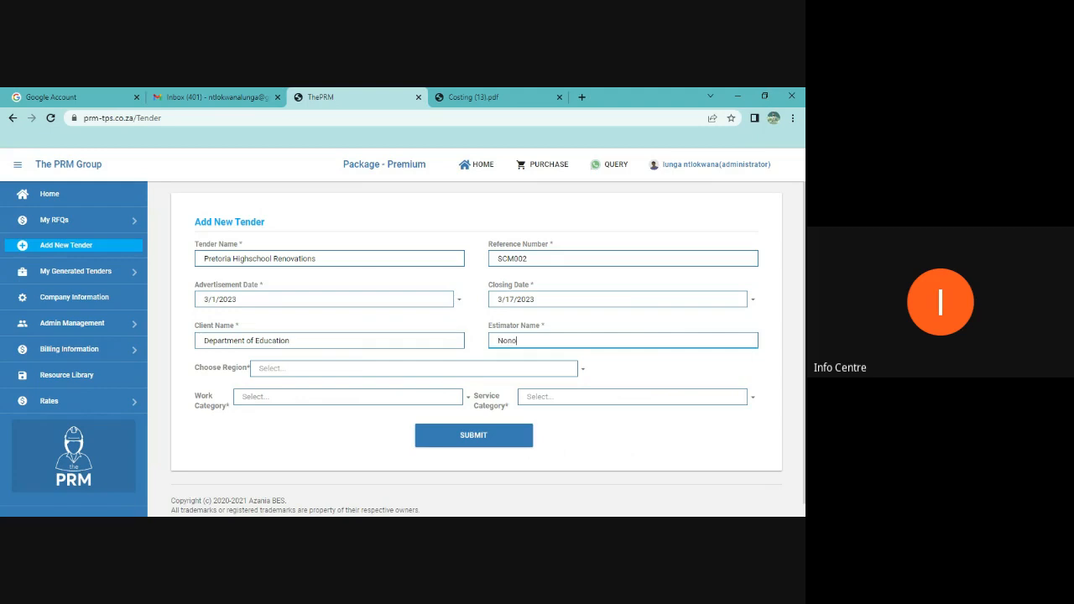
# Step: Choose the Gauteng region, General Buildings work category and General Building service category, and submit the new tender
pyautogui.click(310, 370)
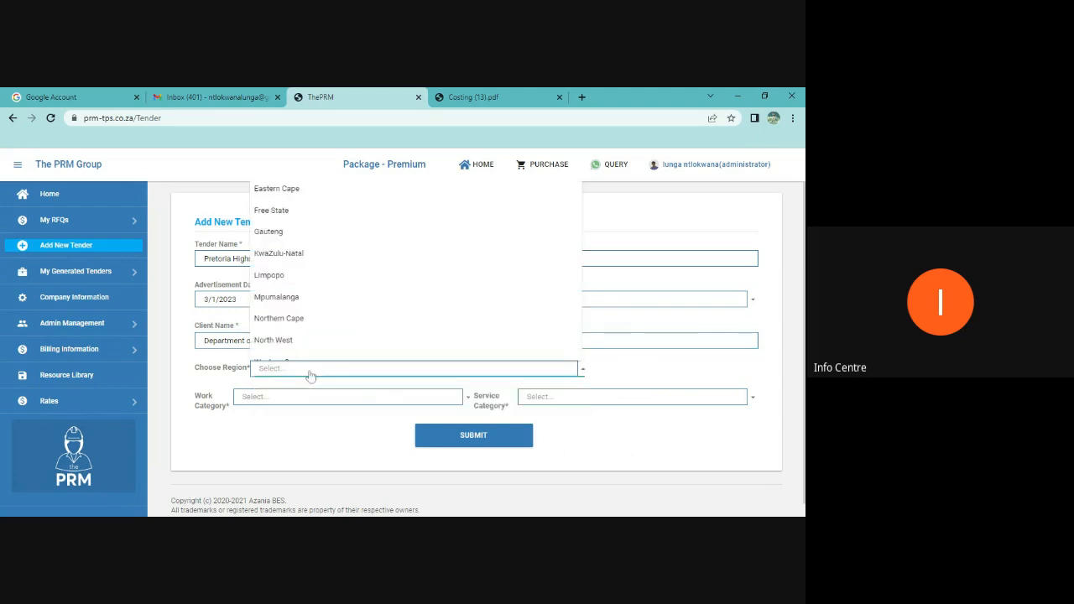
pyautogui.click(272, 232)
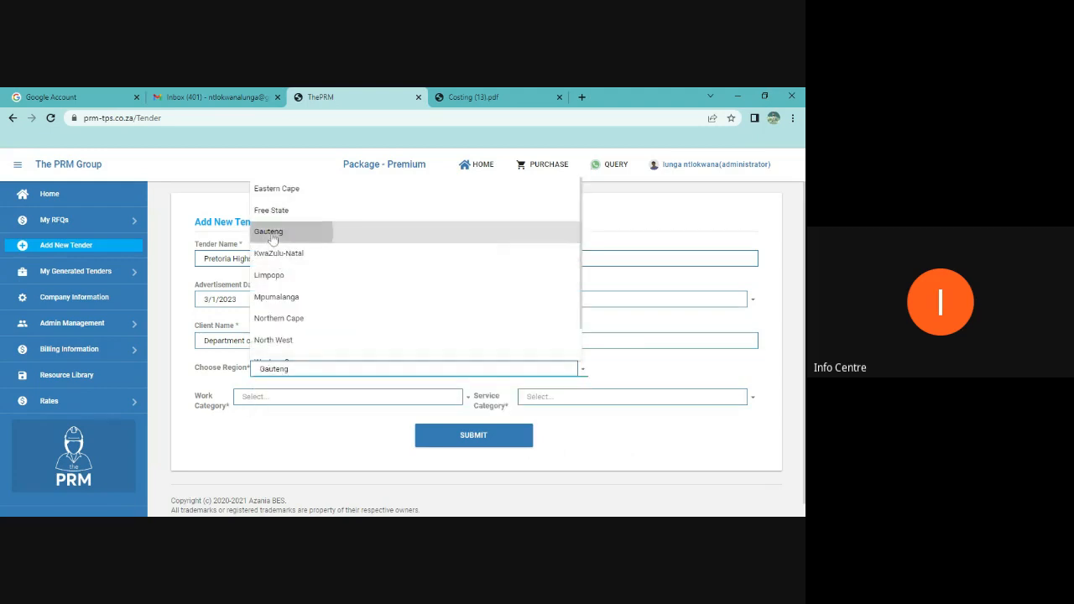
pyautogui.click(276, 402)
pyautogui.click(268, 417)
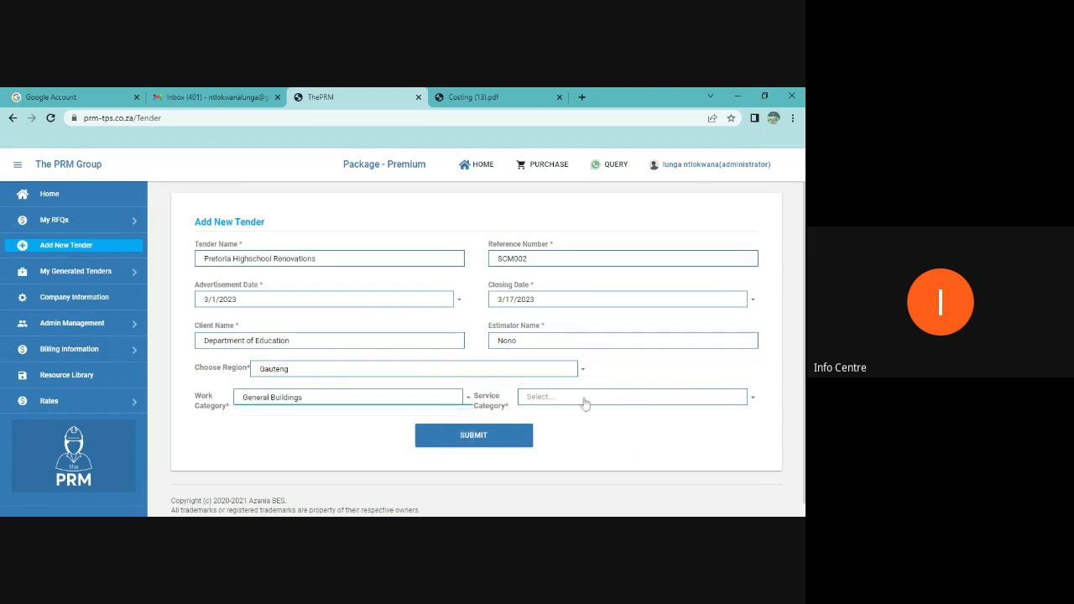
pyautogui.click(583, 402)
pyautogui.click(530, 245)
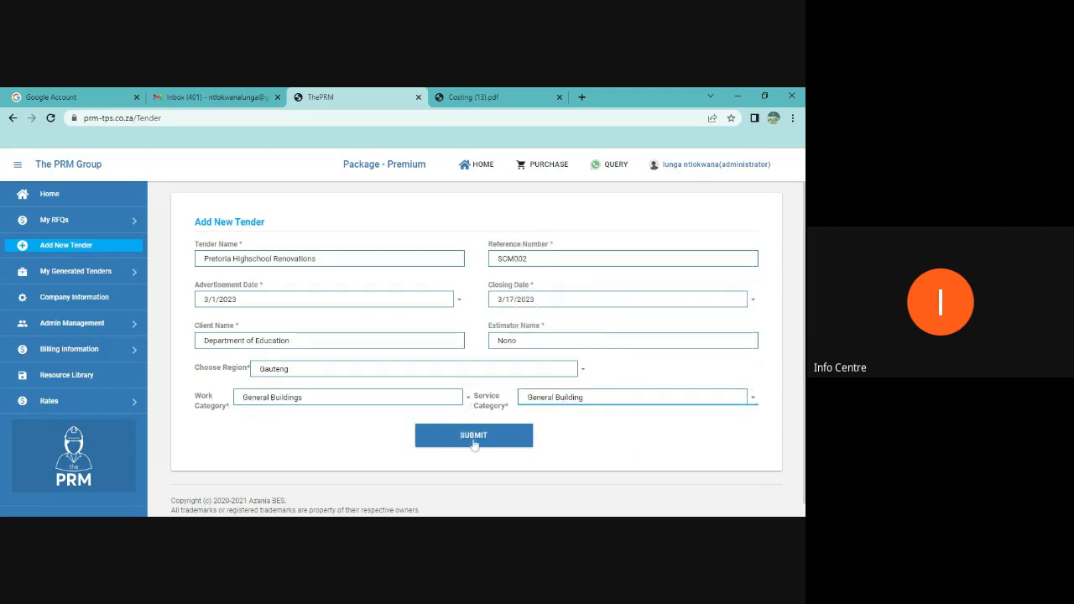
pyautogui.click(472, 436)
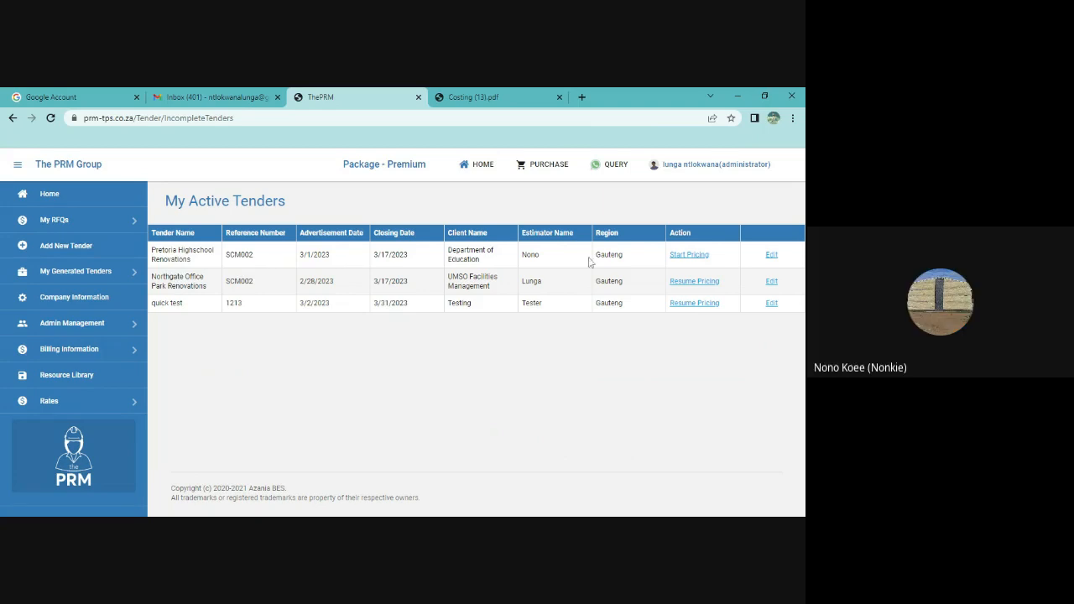
# Step: Start pricing the Pretoria Highschool Renovations tender, upload BOQ Building Renovations rev1.xlsx, and continue to the worksheet settings
pyautogui.click(690, 255)
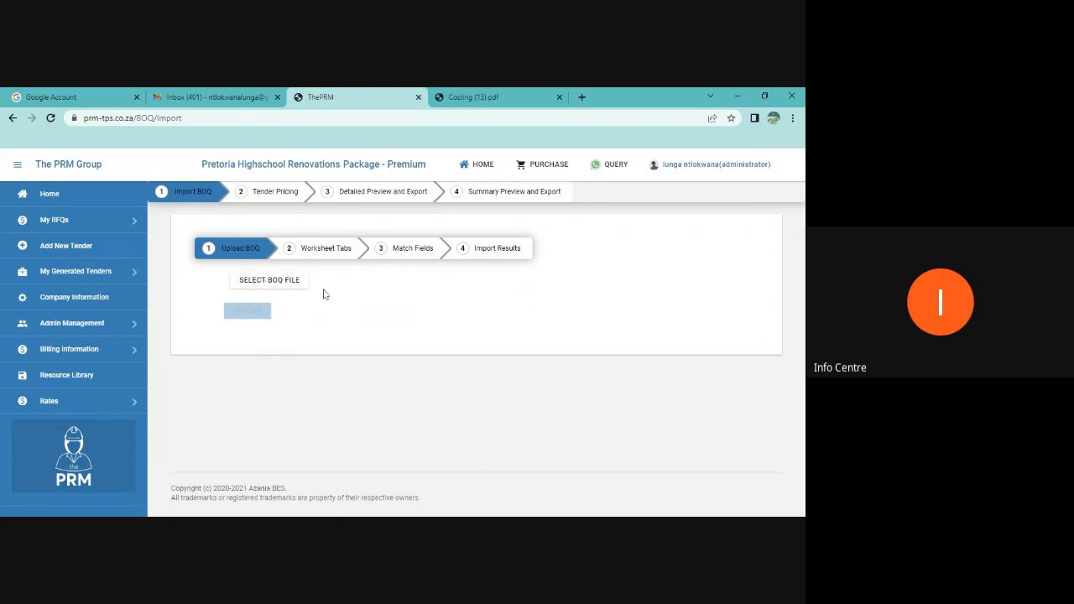
pyautogui.click(268, 283)
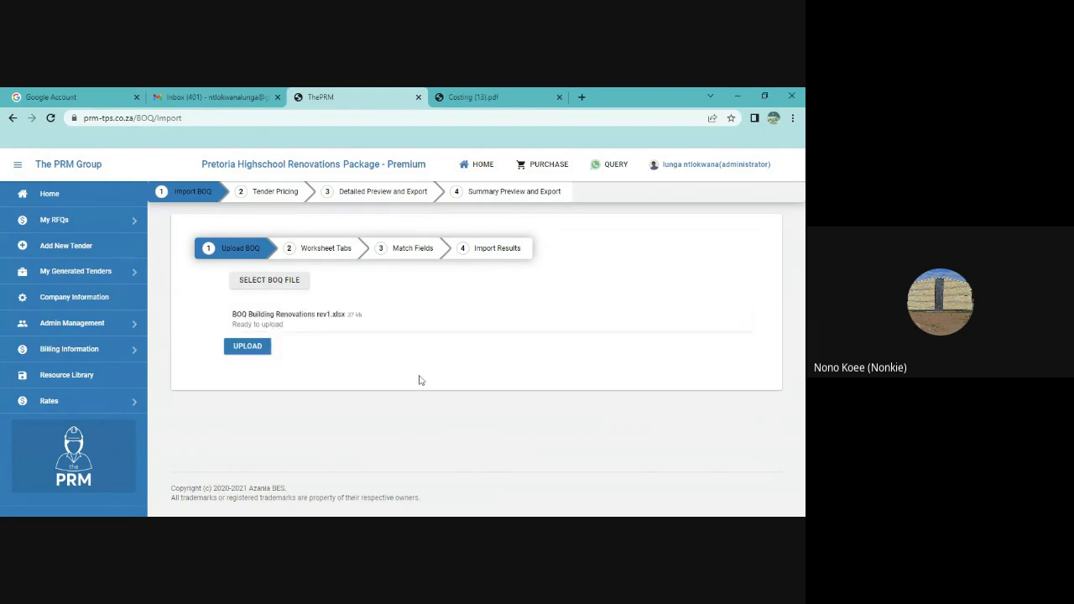
pyautogui.click(249, 348)
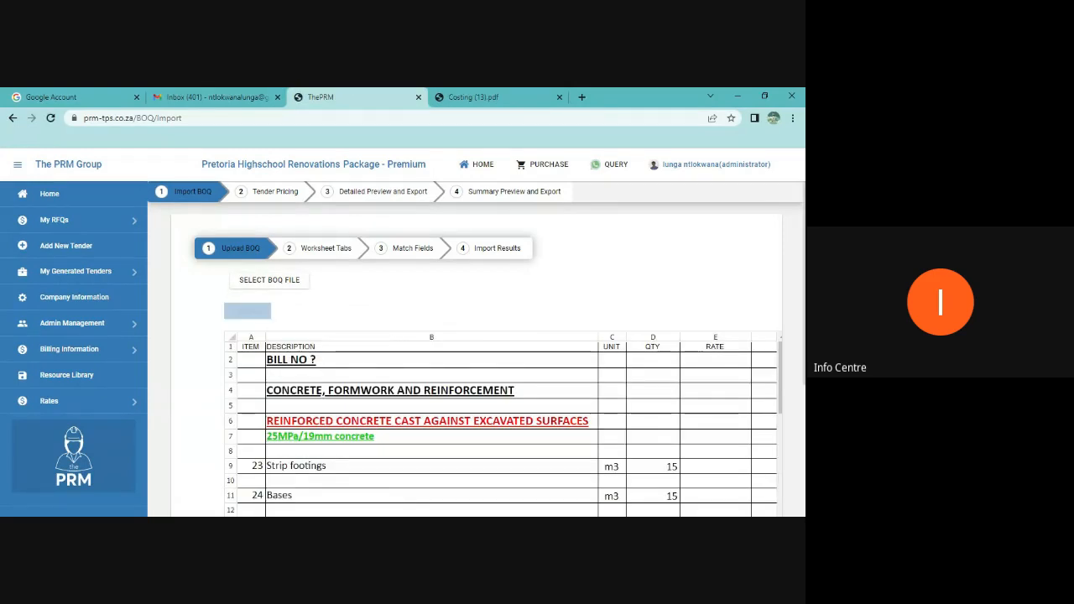
pyautogui.scroll(-3, 393, 350)
pyautogui.scroll(-2, 393, 350)
pyautogui.scroll(5, 393, 350)
pyautogui.scroll(-3, 392, 350)
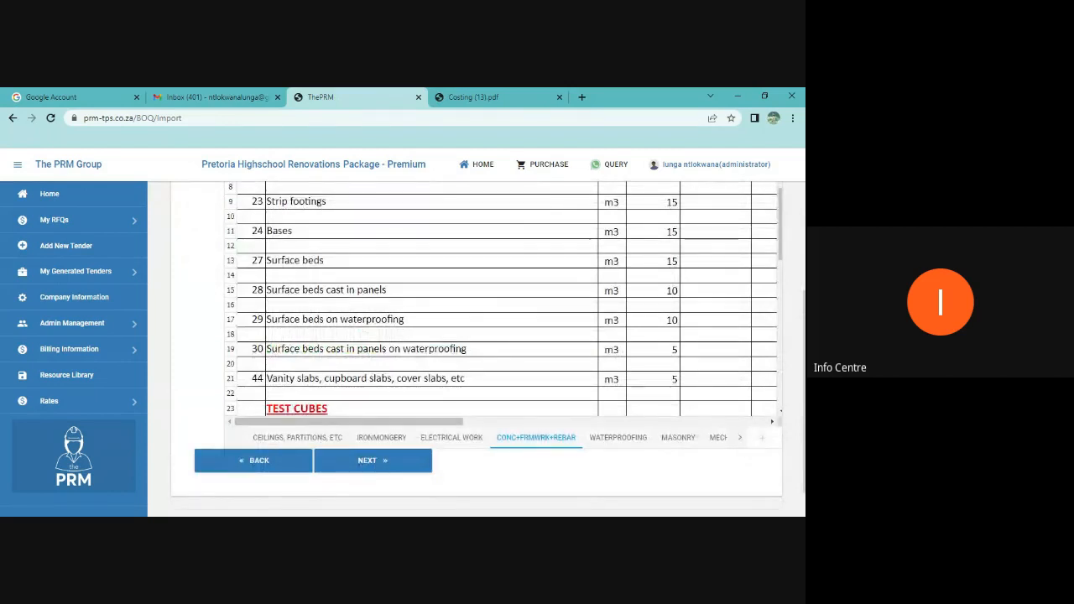
pyautogui.click(378, 467)
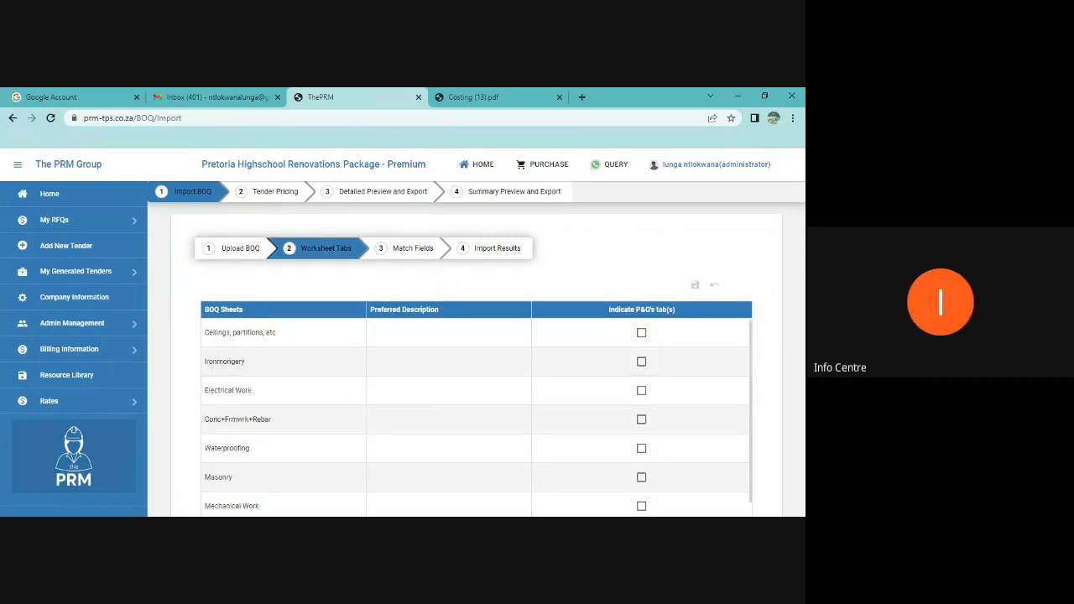
# Step: Try marking the Ceilings, partitions, etc sheet as a P&G's tab and discard the change
pyautogui.scroll(-2, 249, 353)
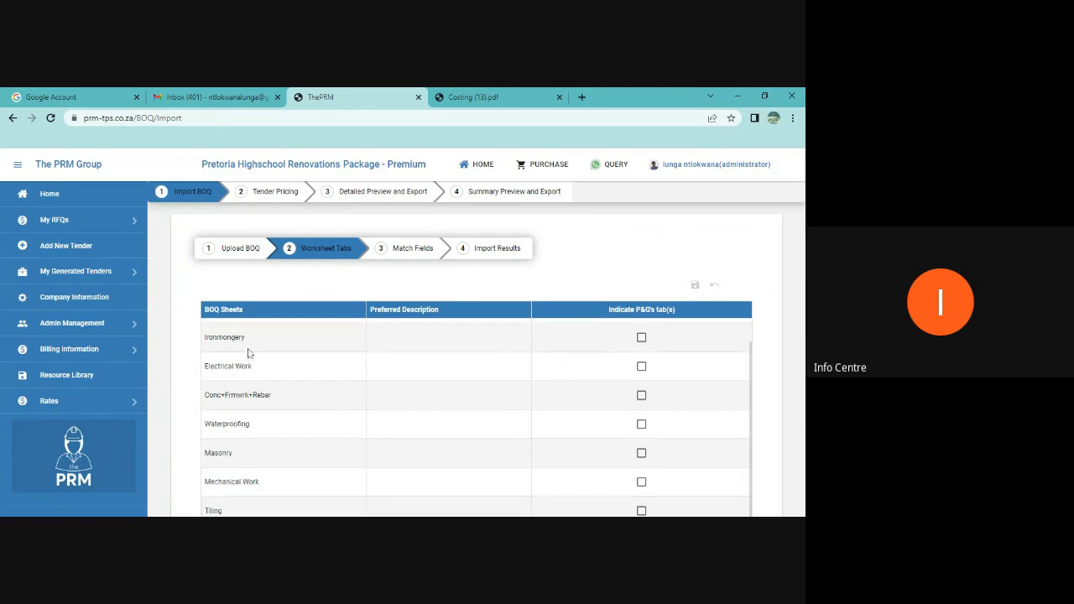
pyautogui.scroll(2, 262, 376)
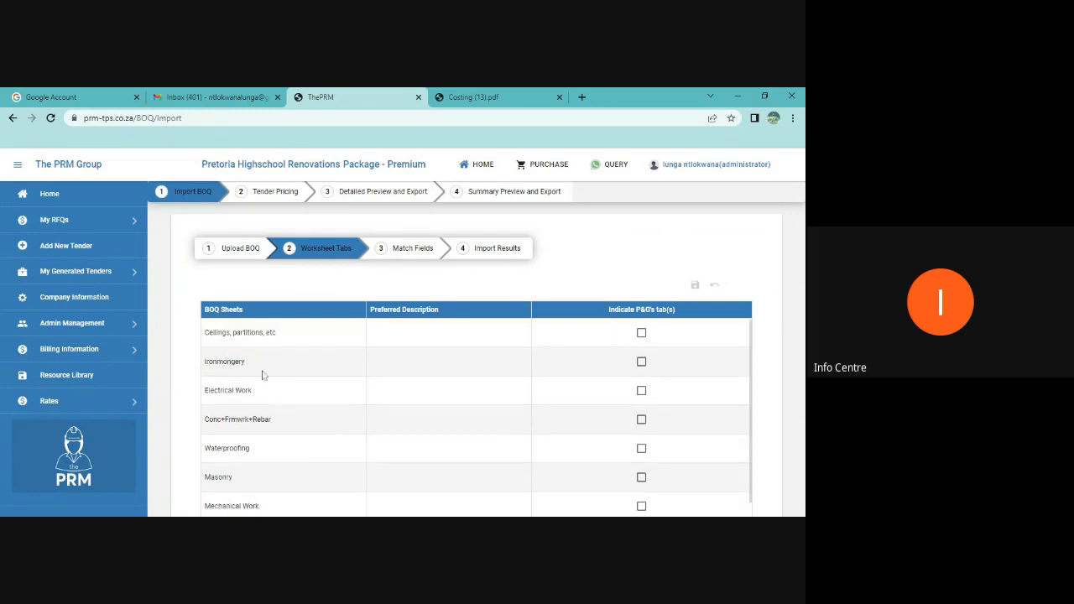
pyautogui.click(641, 334)
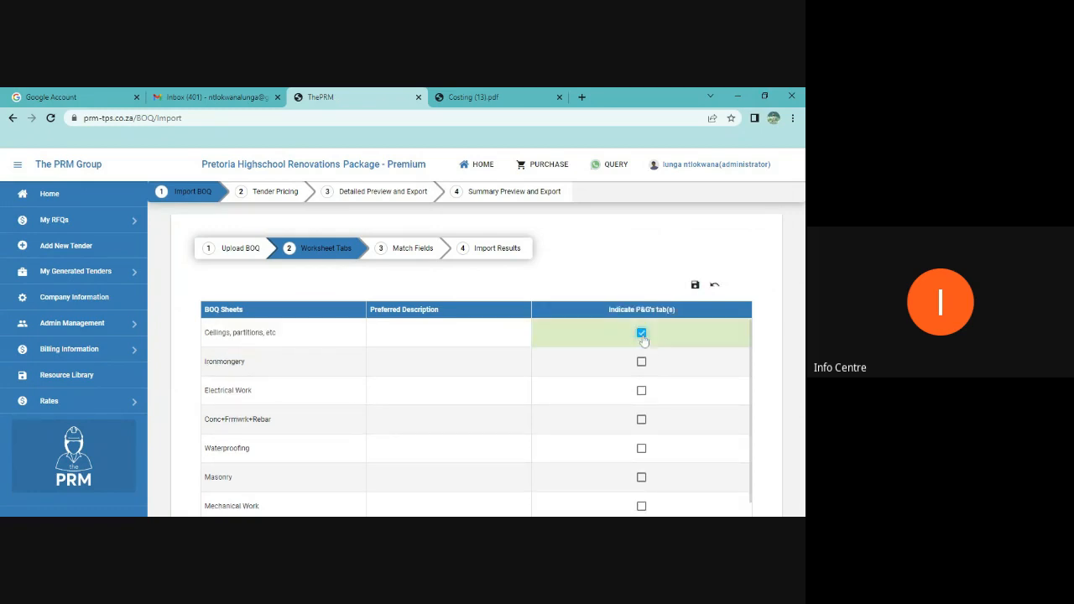
pyautogui.click(696, 285)
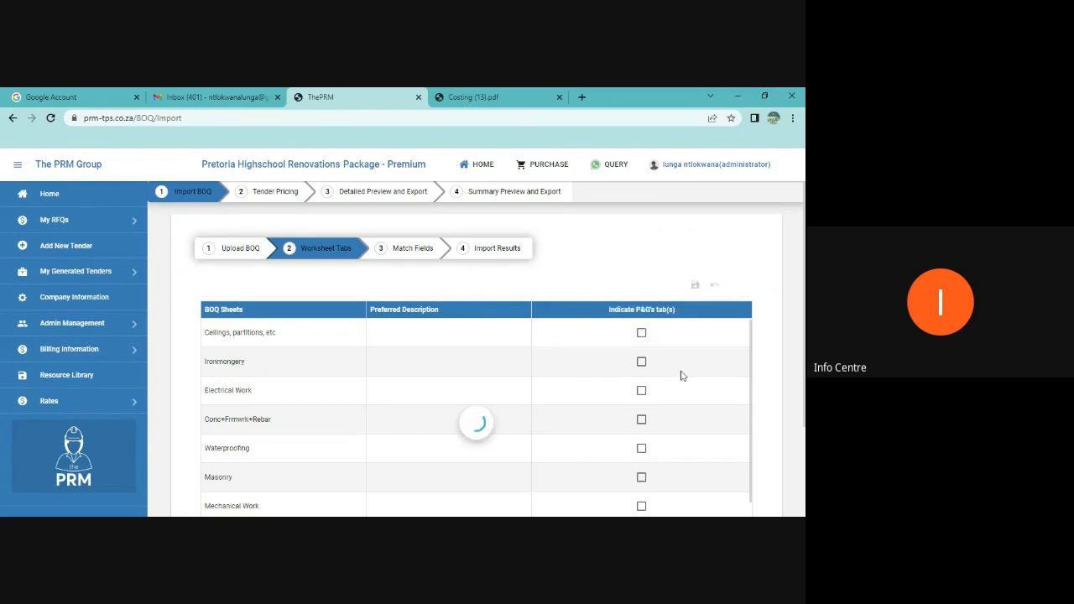
pyautogui.click(642, 334)
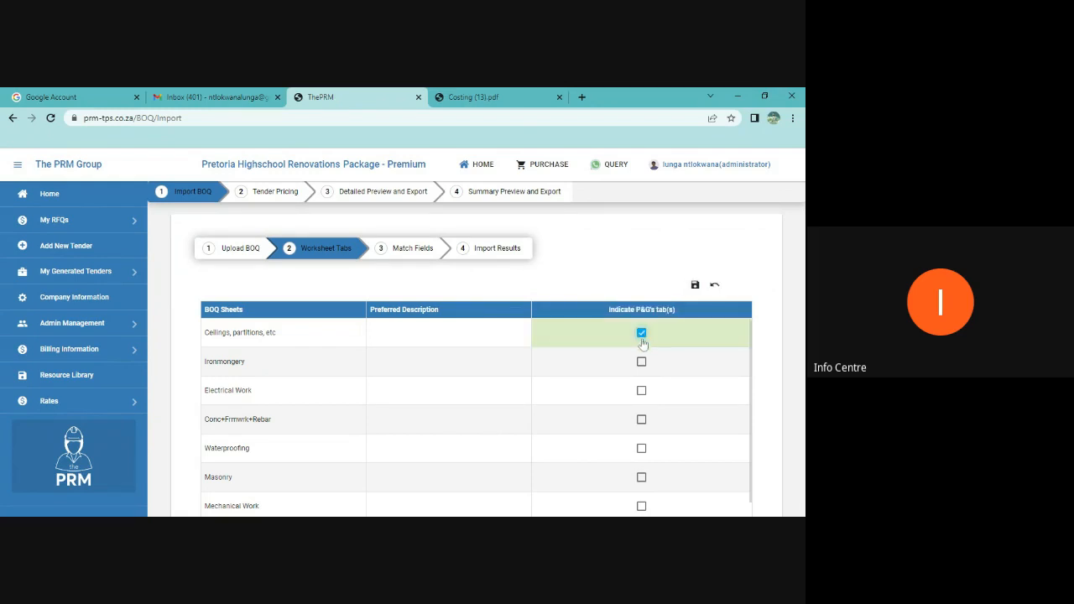
pyautogui.click(714, 286)
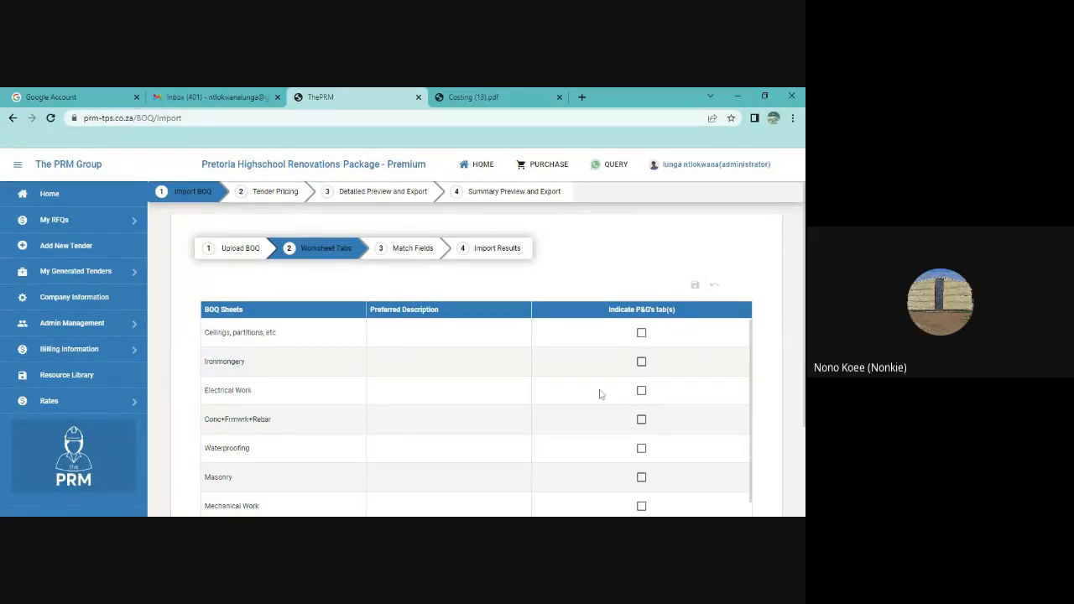
# Step: Continue to column matching and match Item No to ITEM, Activity Description to DESCRIPTION and Unit to UNIT
pyautogui.scroll(-1, 501, 414)
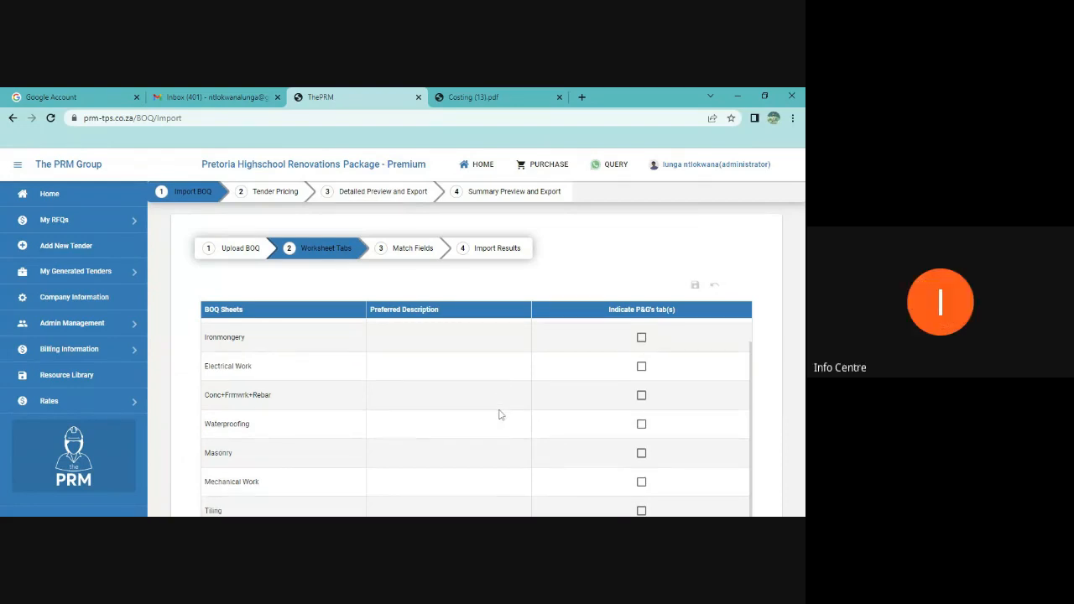
pyautogui.scroll(-2, 758, 386)
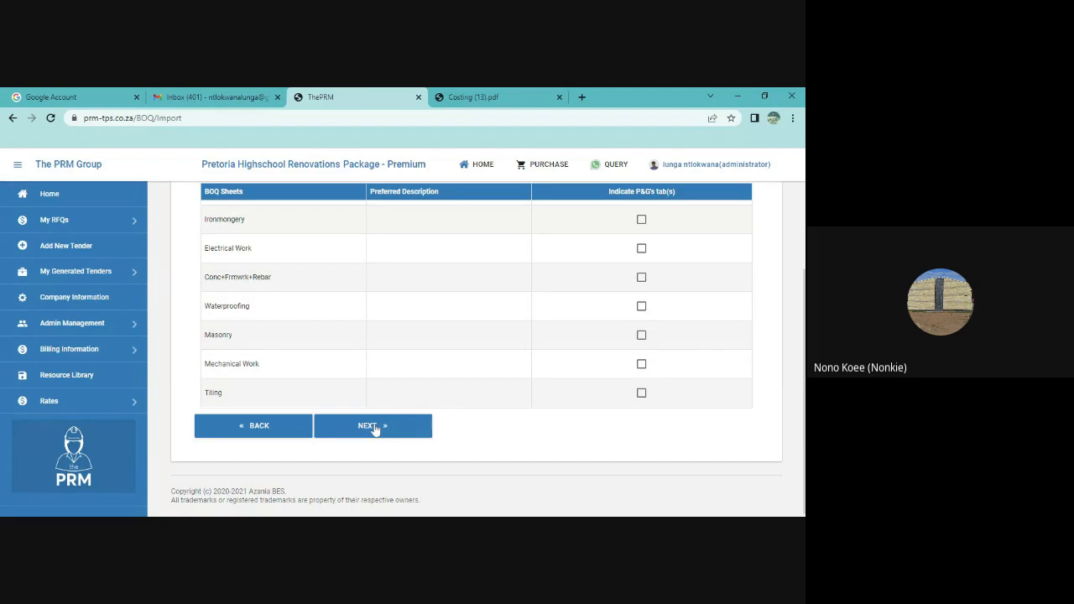
pyautogui.scroll(2, 496, 408)
pyautogui.scroll(-1, 456, 395)
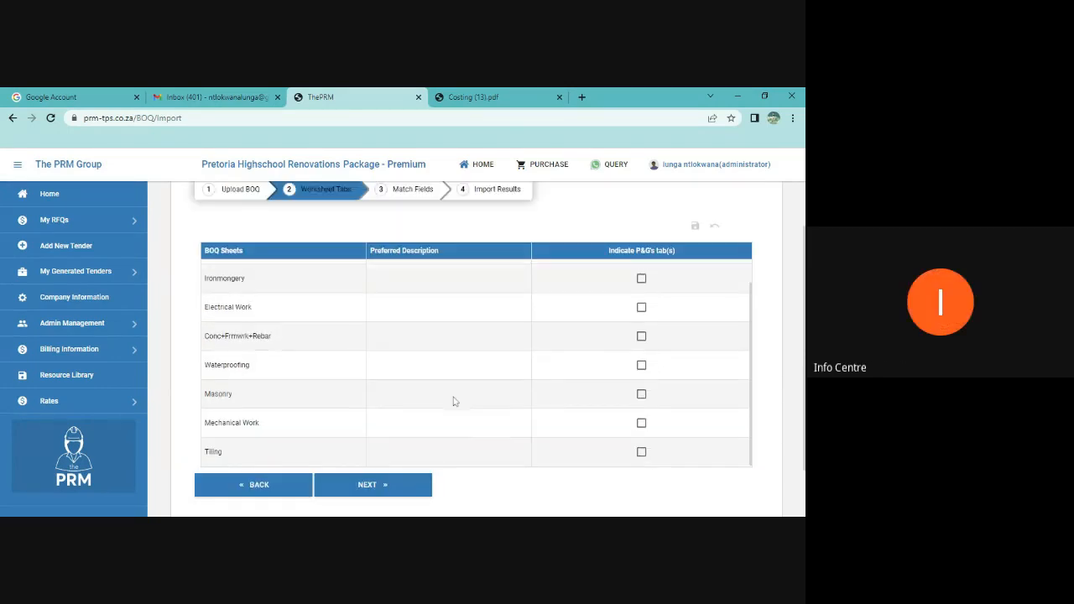
pyautogui.click(377, 486)
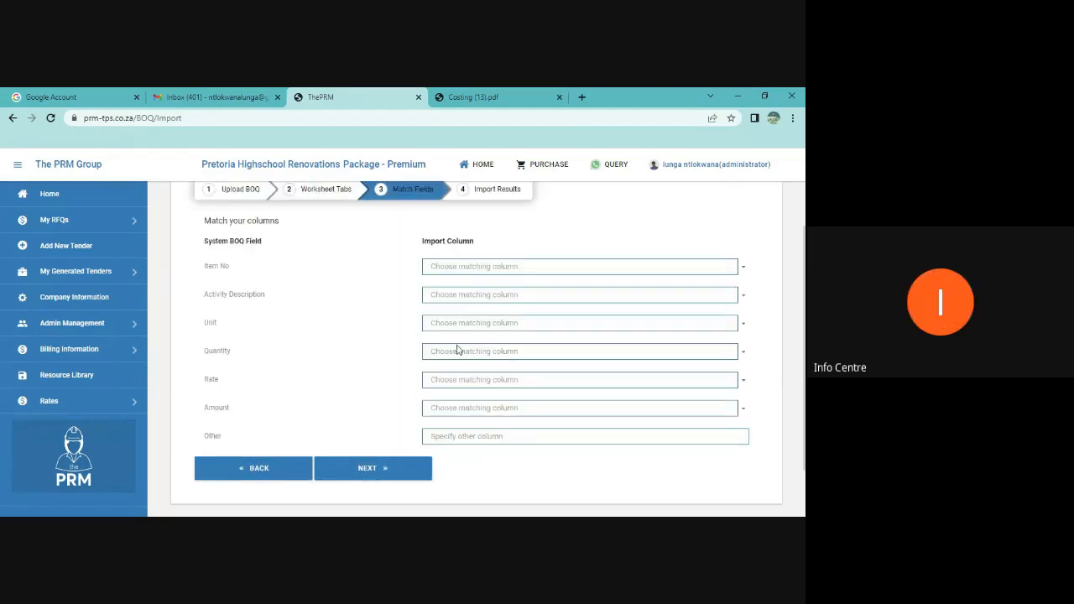
pyautogui.click(448, 270)
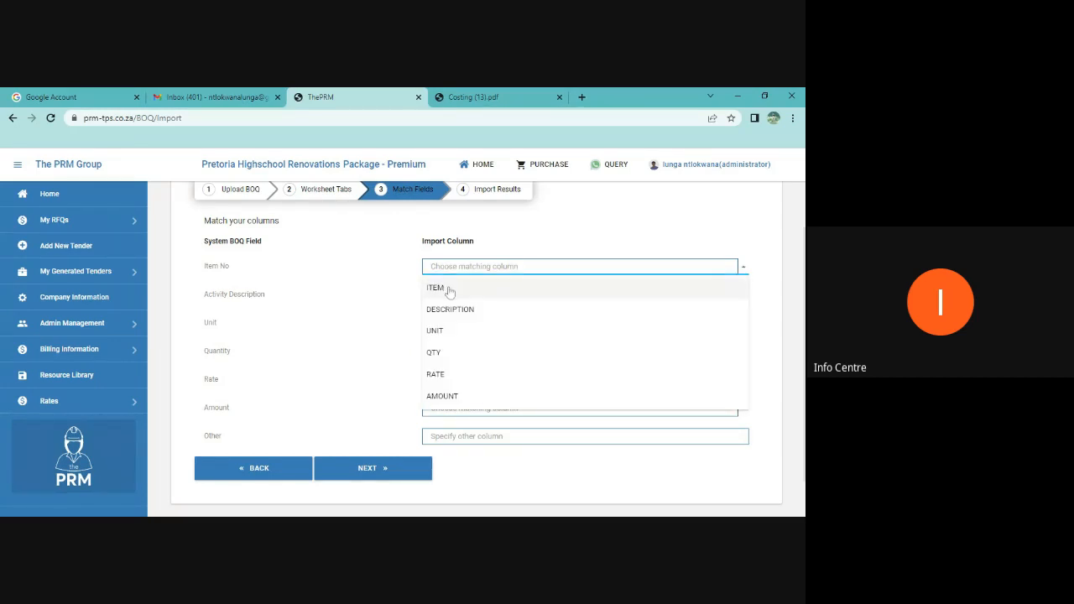
pyautogui.click(449, 288)
pyautogui.click(450, 301)
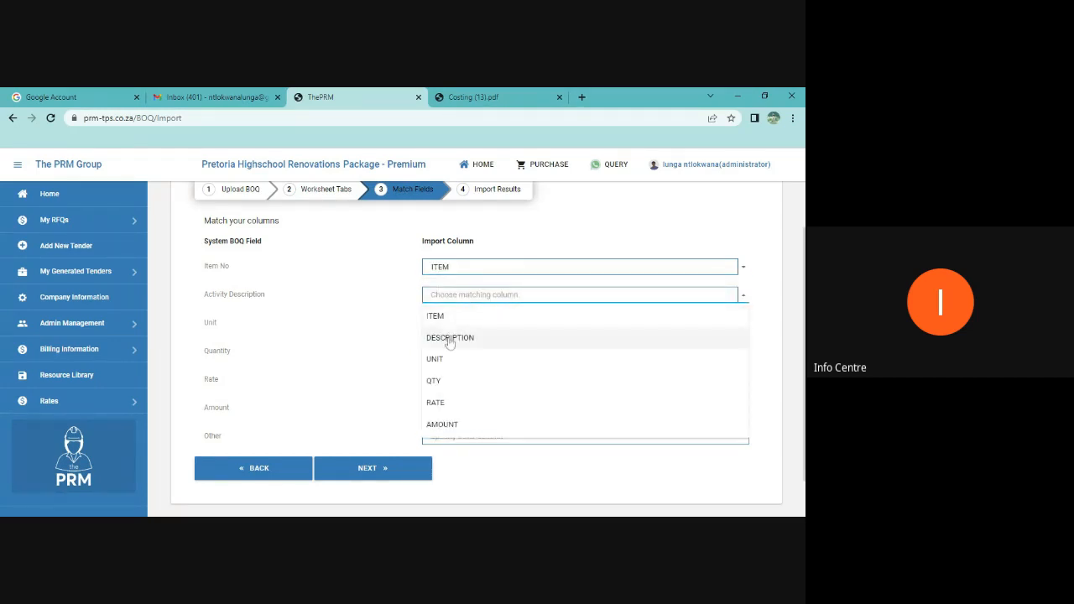
pyautogui.click(450, 338)
pyautogui.click(449, 326)
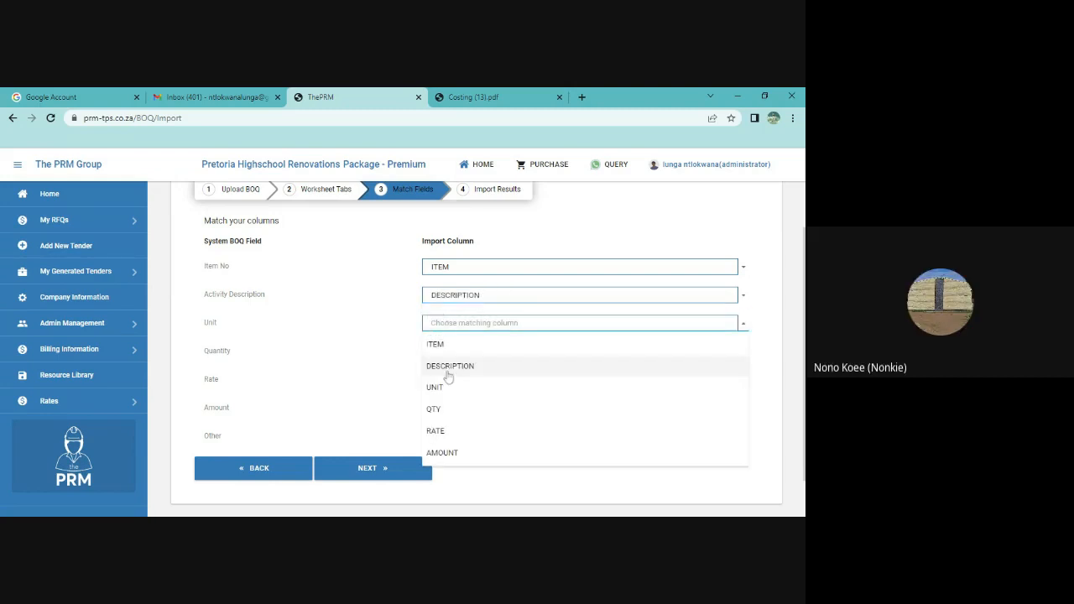
pyautogui.click(437, 388)
# Step: Match Quantity to QTY, Rate to RATE and Amount to AMOUNT, and confirm processing of the uploaded BOQ
pyautogui.click(443, 353)
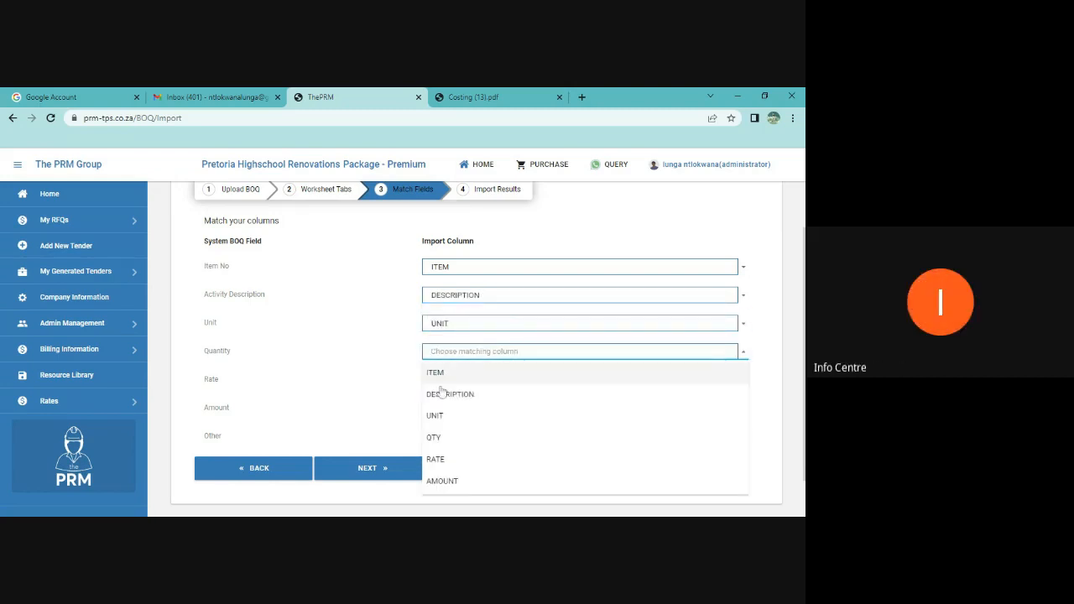
pyautogui.click(435, 437)
pyautogui.click(449, 380)
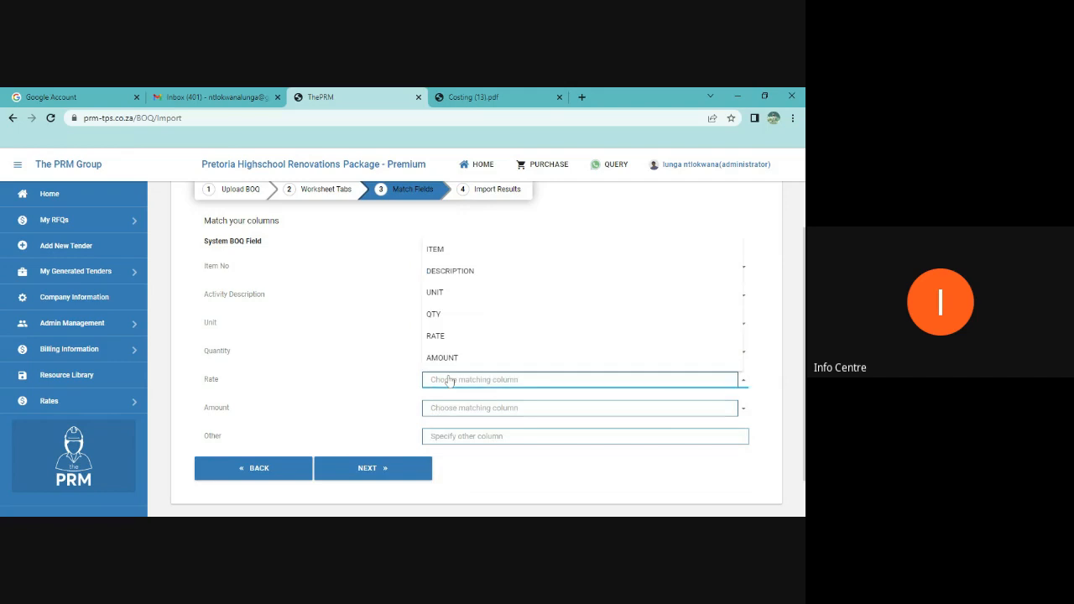
pyautogui.click(437, 336)
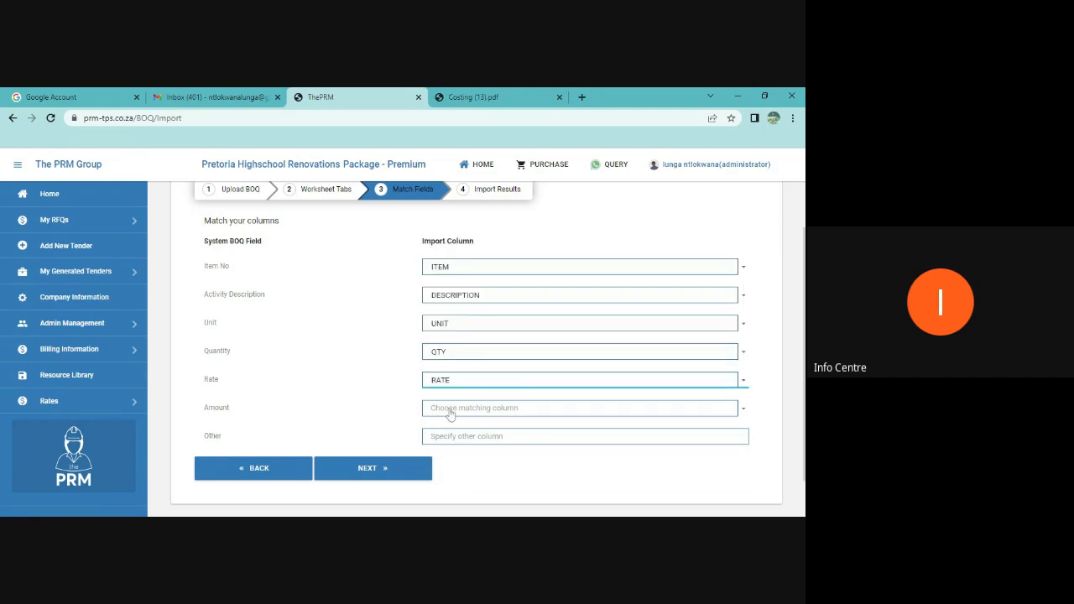
pyautogui.click(450, 410)
pyautogui.click(437, 385)
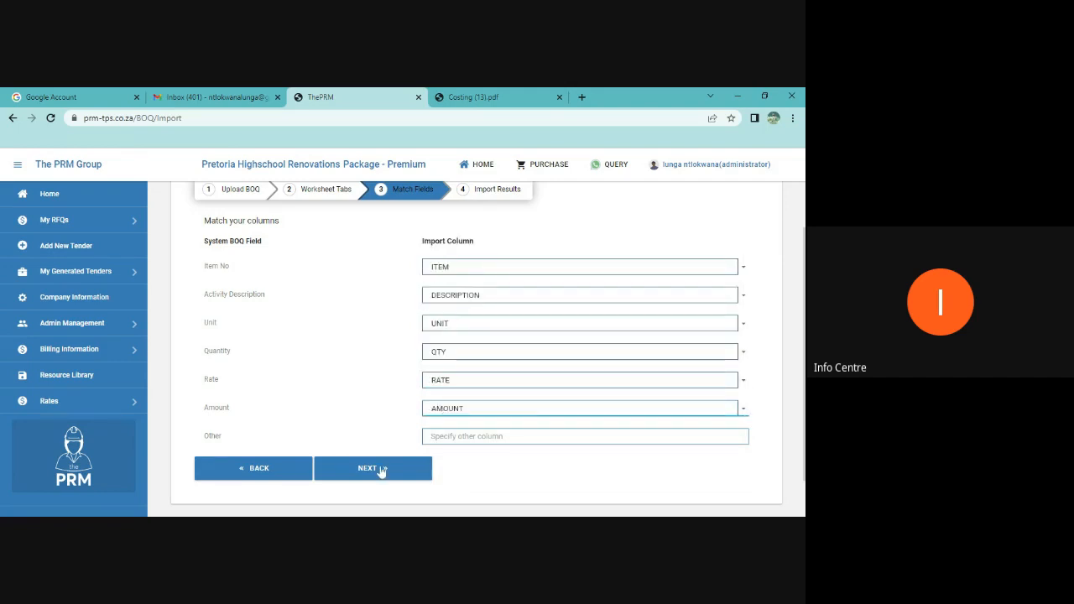
pyautogui.click(376, 470)
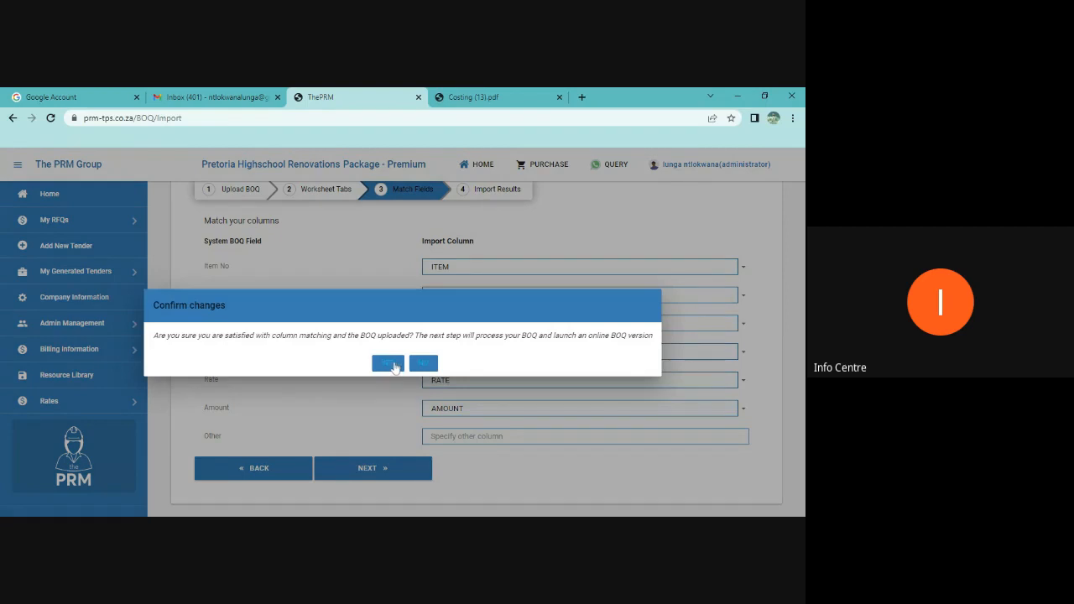
pyautogui.click(388, 364)
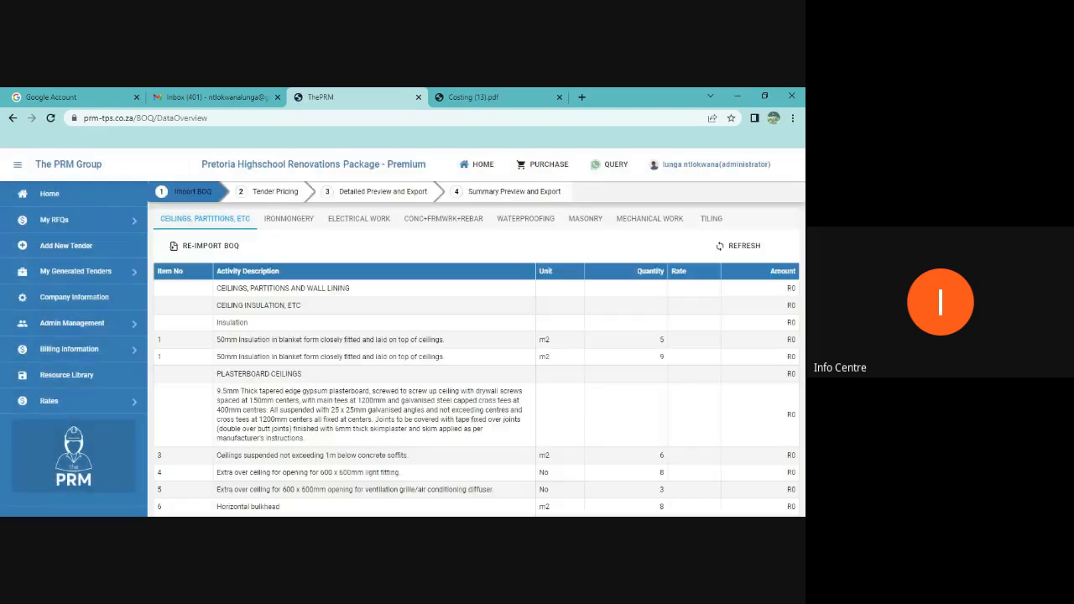
# Step: Review the imported BOQ items on the ceilings, ironmongery, electrical work and Conc+Frmwrk+Rebar sheets
pyautogui.scroll(-3, 610, 378)
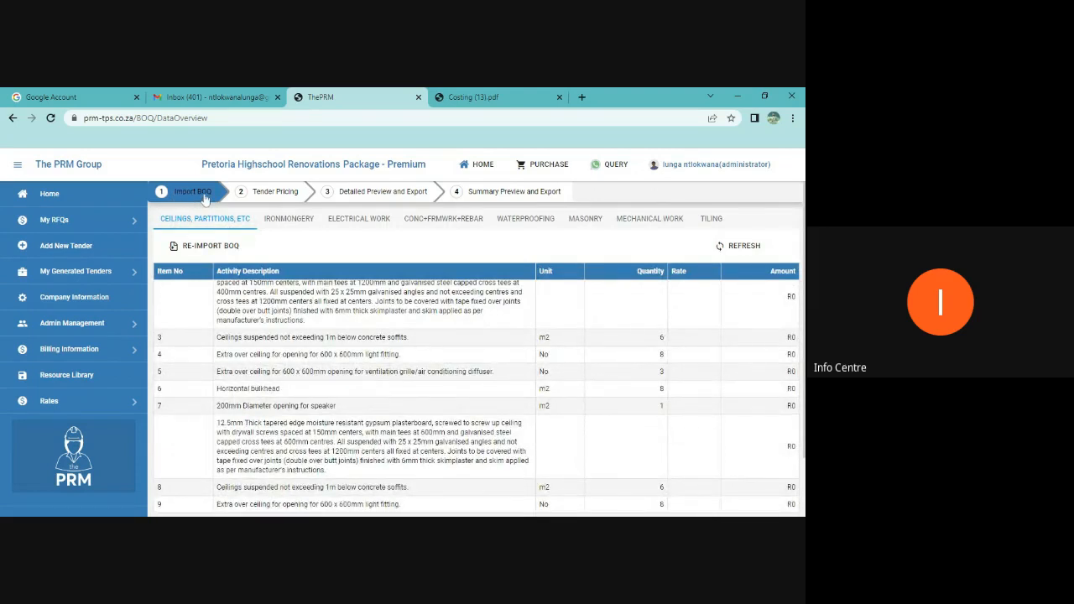
pyautogui.scroll(-2, 317, 265)
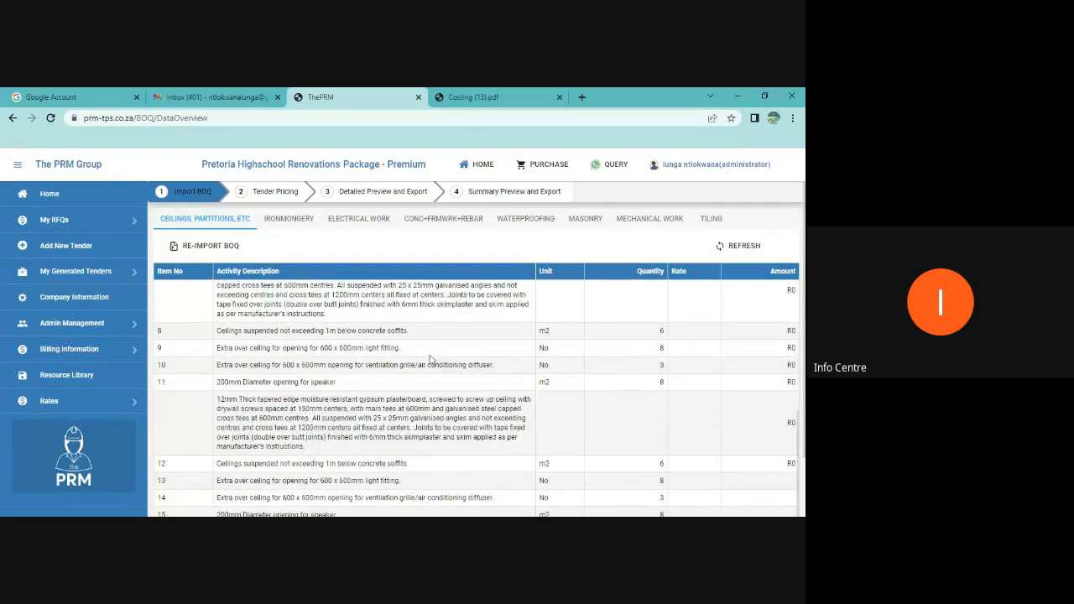
pyautogui.click(304, 224)
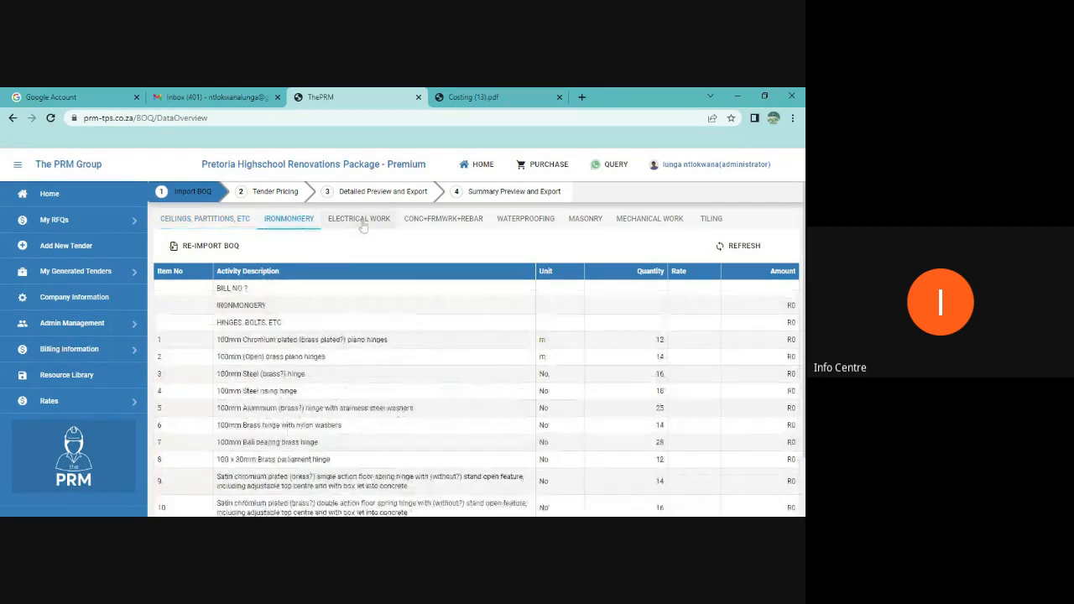
pyautogui.click(360, 220)
pyautogui.click(423, 223)
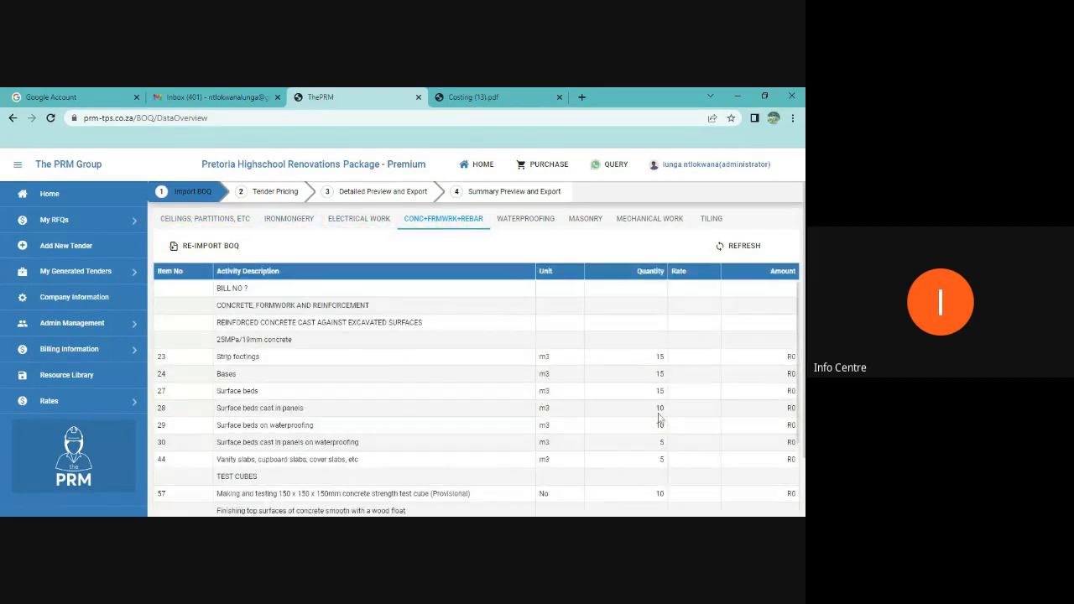
pyautogui.scroll(-3, 661, 415)
pyautogui.scroll(3, 660, 416)
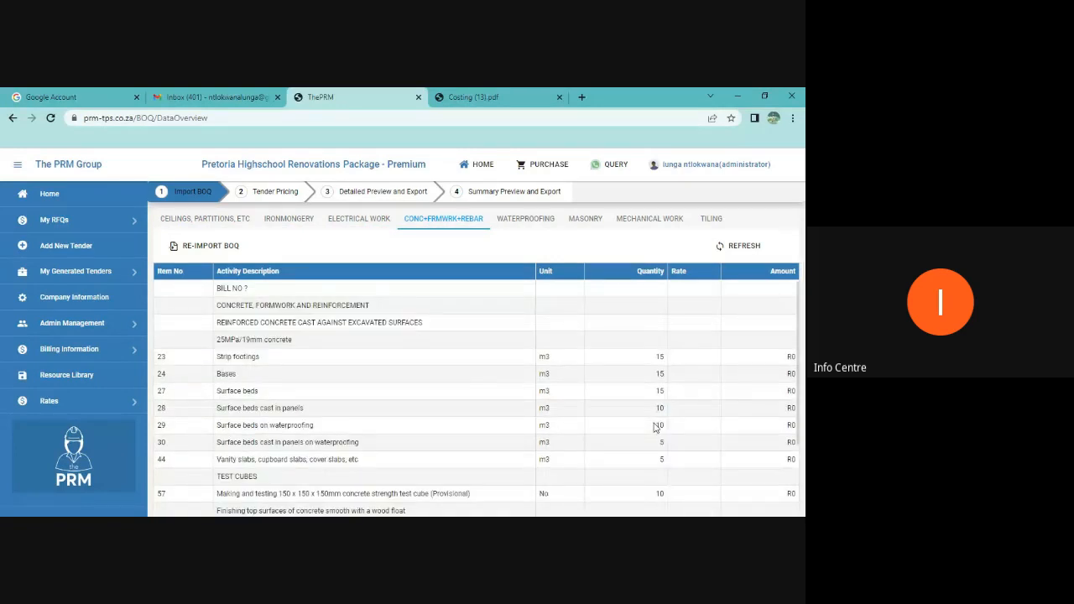
# Step: Open the Tender Pricing stage and look through the ceilings and partitions items that need rates
pyautogui.click(277, 192)
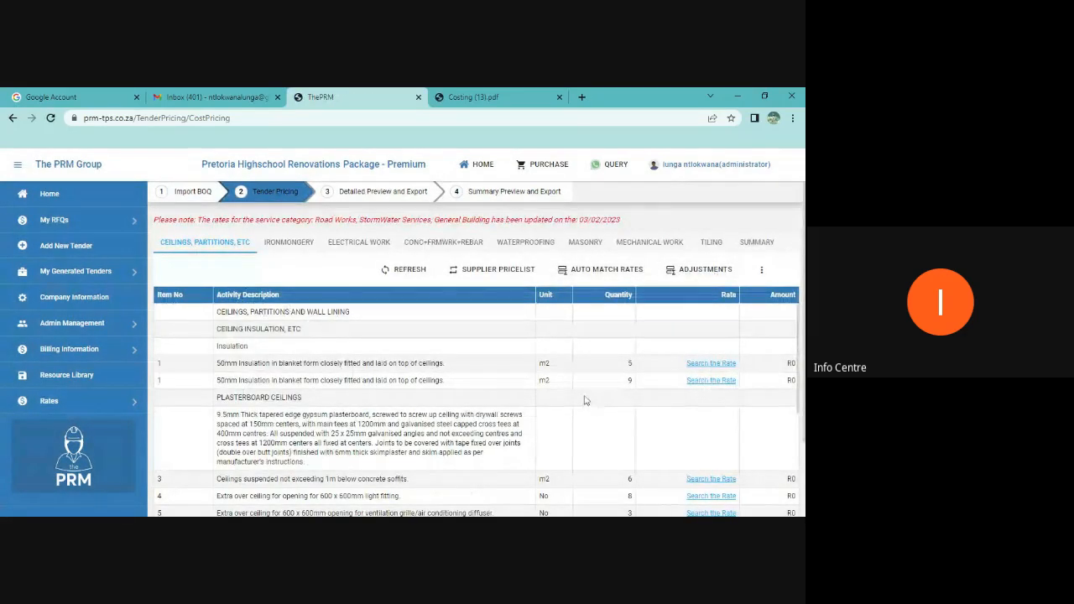
pyautogui.scroll(-2, 579, 424)
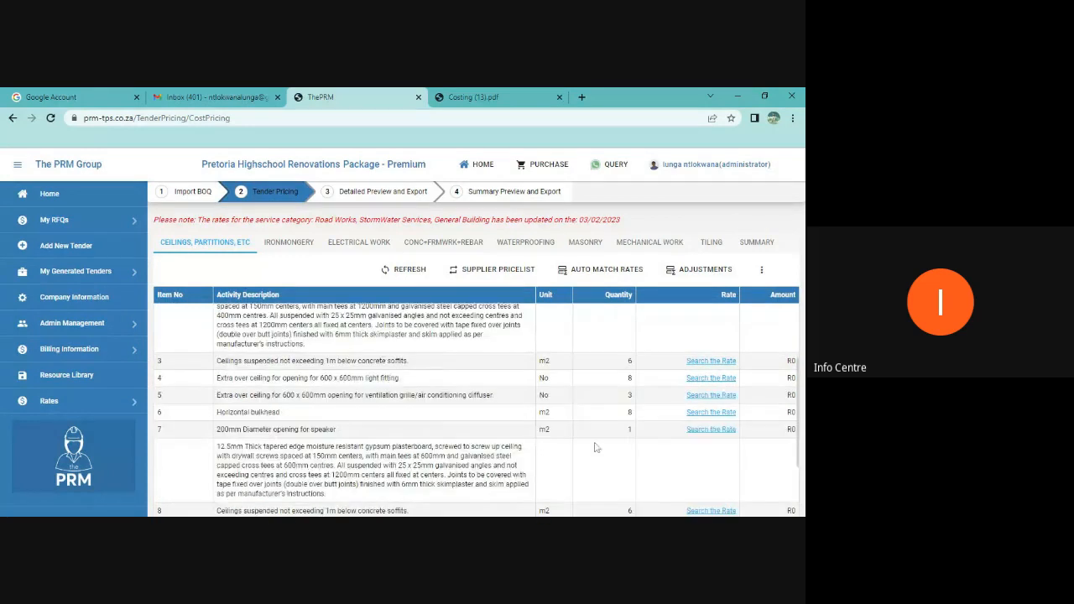
pyautogui.scroll(2, 597, 446)
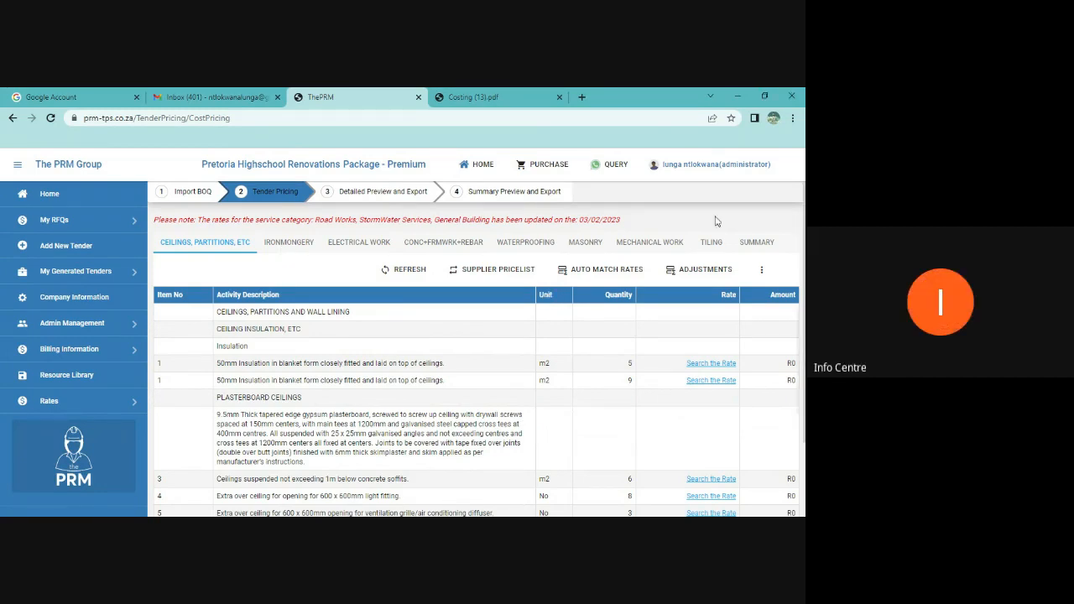
# Step: Log out of the administrator account
pyautogui.click(717, 168)
pyautogui.click(676, 207)
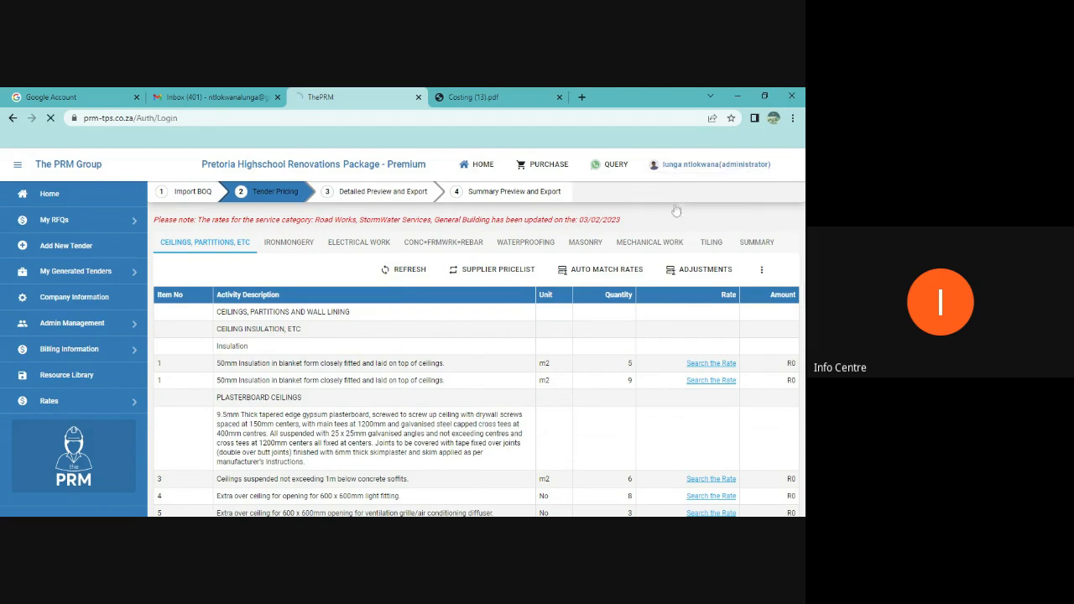